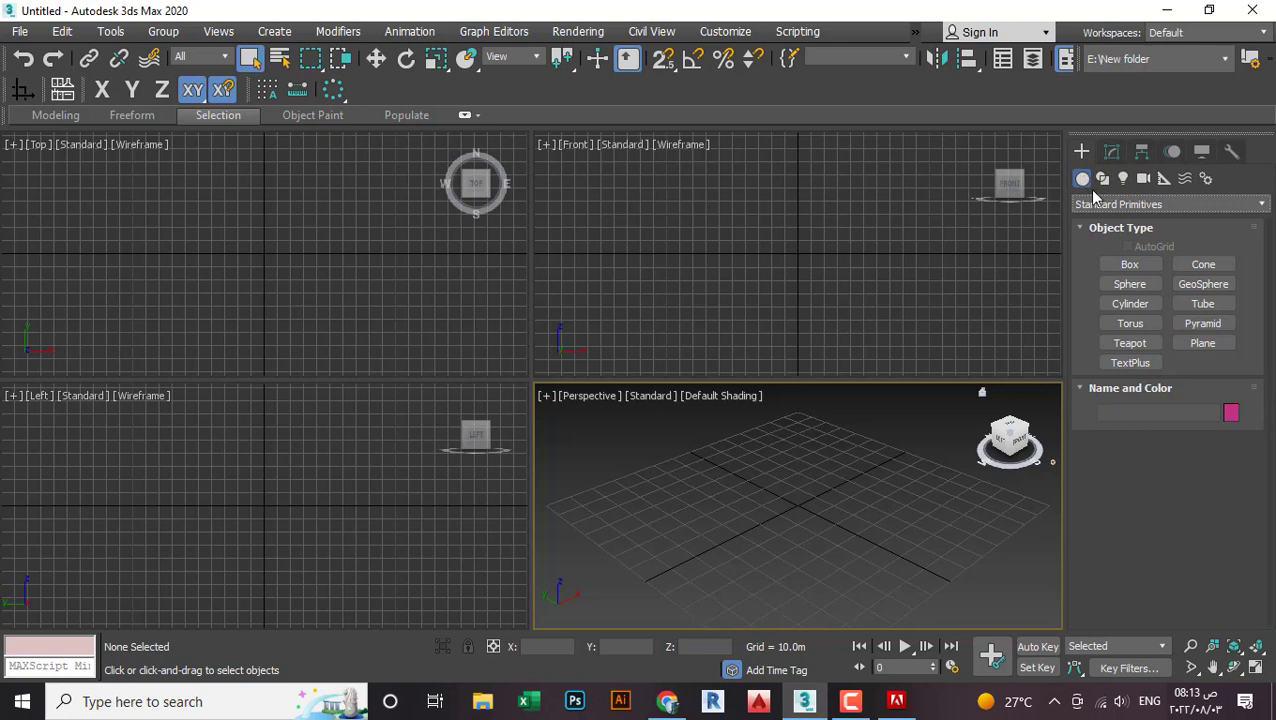
Step: Create a standard primitive box in the Perspective viewport, about 41 m long, 44 m wide and 40 m high
{"action": "left_click", "coordinate": [1100, 204]}
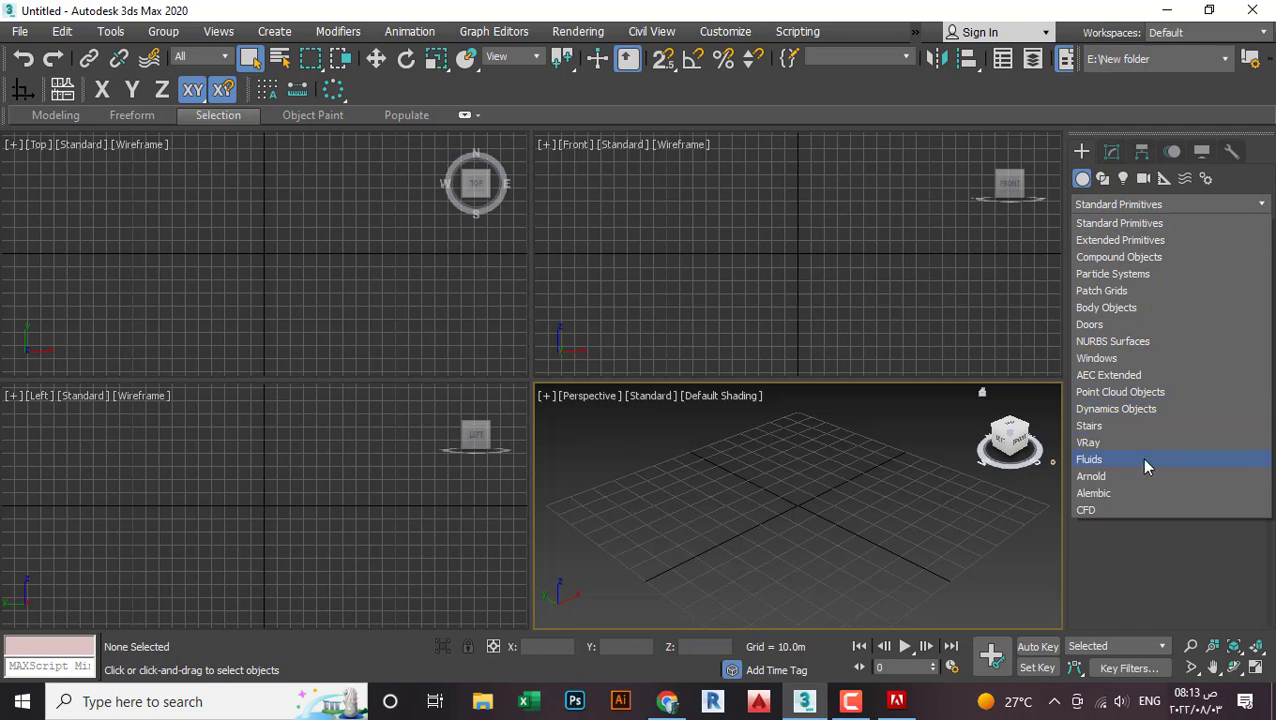
{"action": "left_click", "coordinate": [1142, 226]}
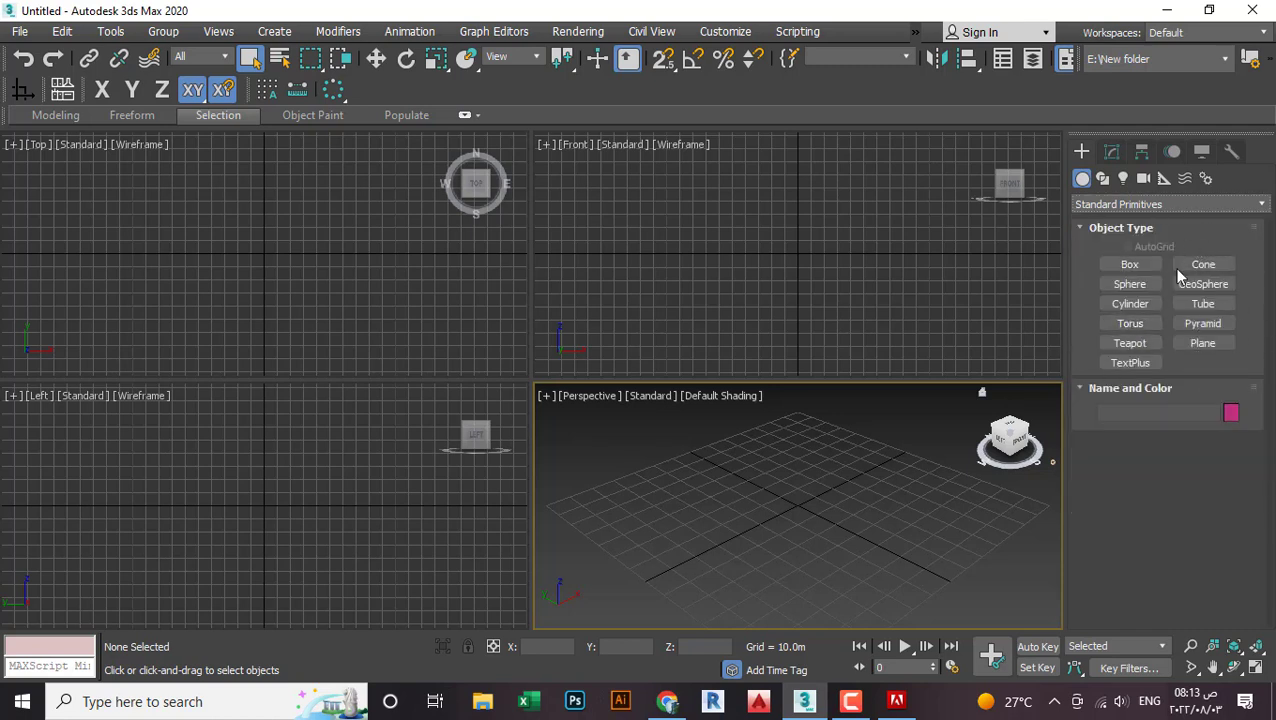
{"action": "left_click", "coordinate": [1147, 268]}
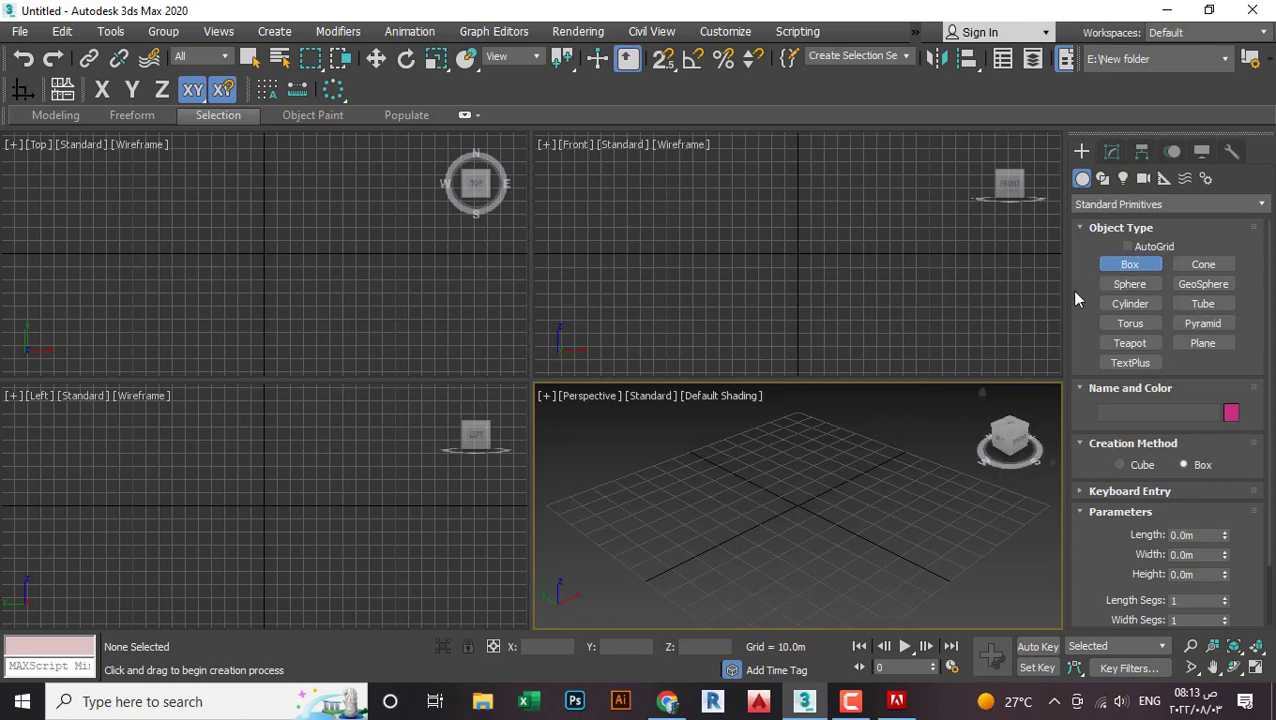
{"action": "left_click_drag", "start_coordinate": [775, 504], "coordinate": [776, 591]}
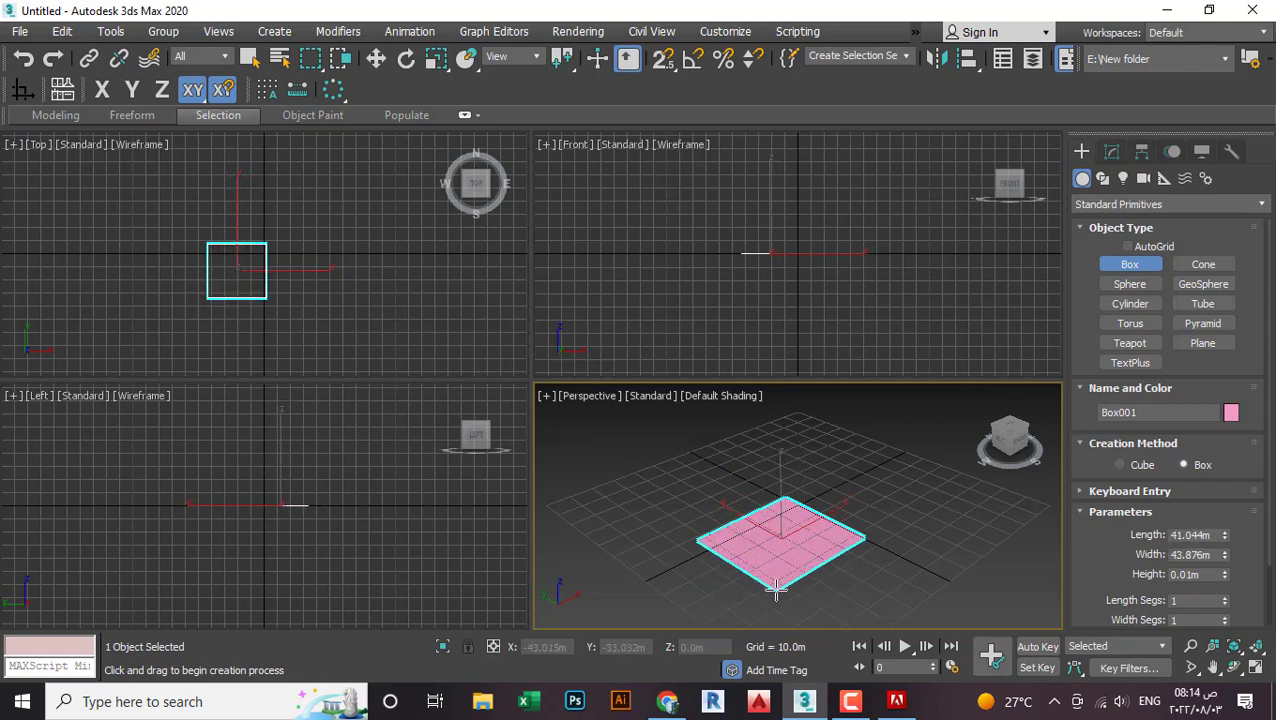
{"action": "left_click_drag", "start_coordinate": [776, 591], "coordinate": [776, 590]}
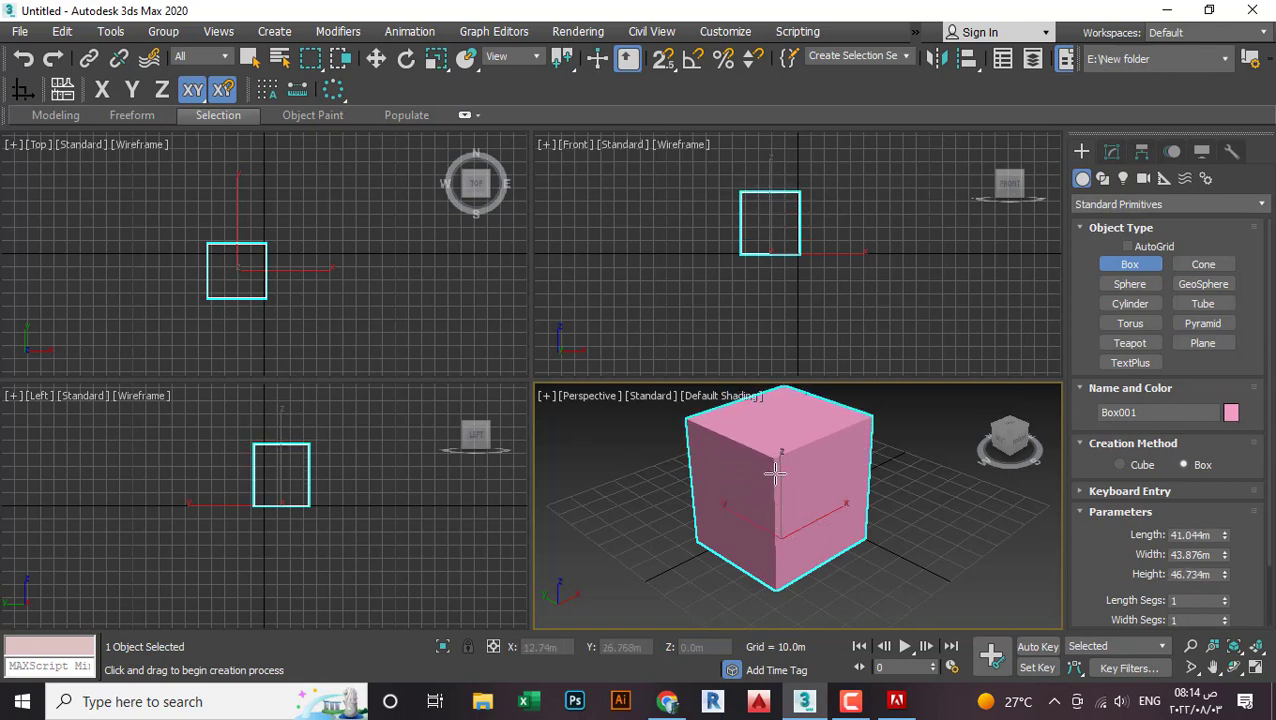
{"action": "left_click", "coordinate": [776, 494]}
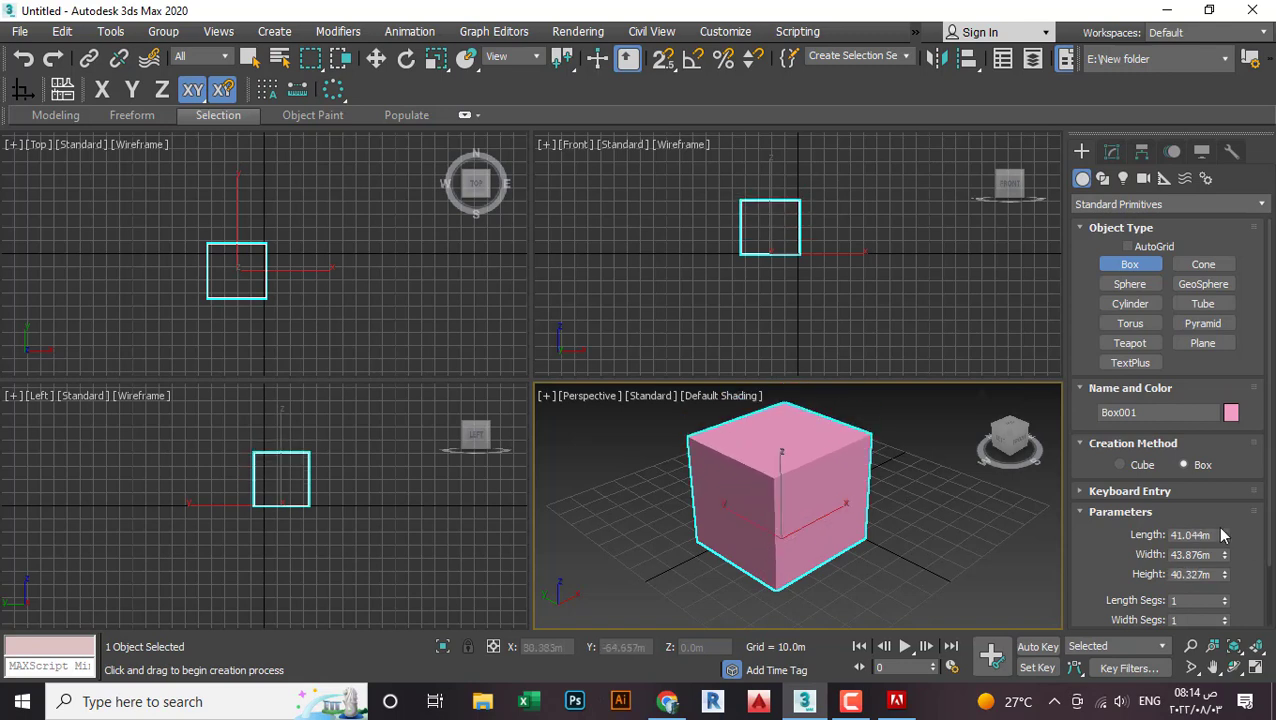
Step: Set the box's height, width and length to 3 m each
{"action": "scroll", "coordinate": [1153, 535], "scroll_direction": "down", "scroll_amount": 2}
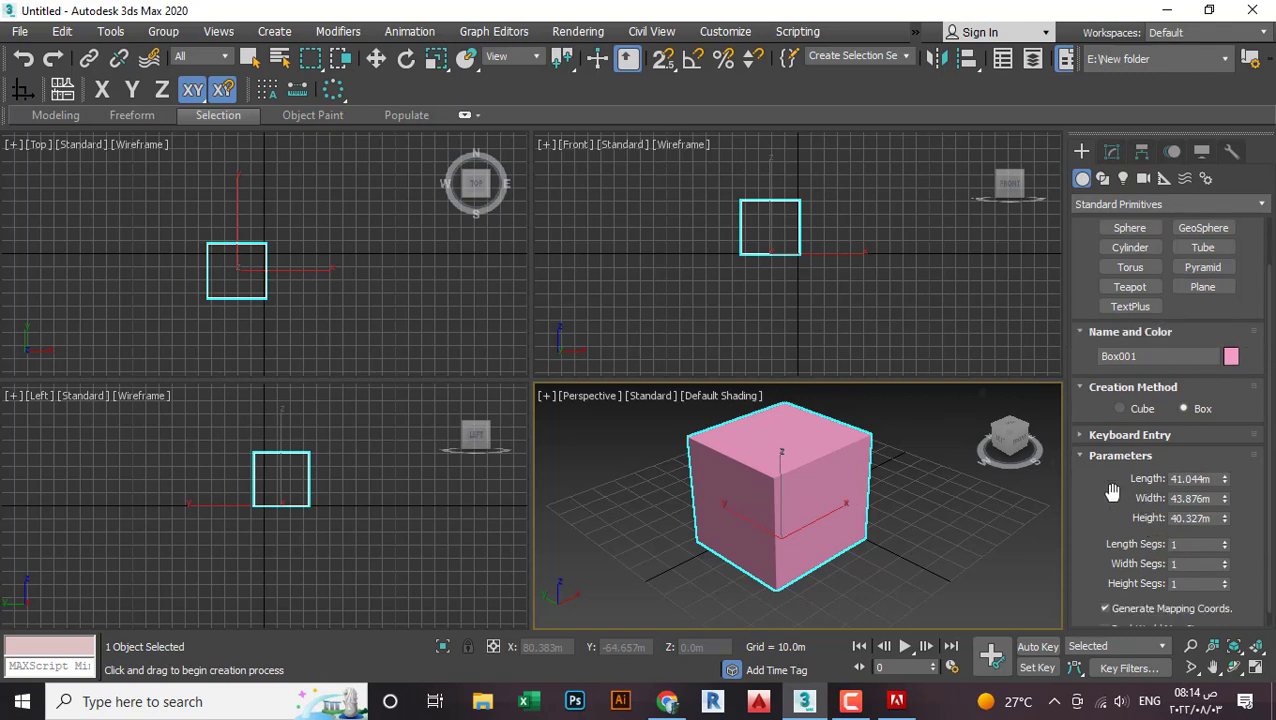
{"action": "double_click", "coordinate": [1199, 517]}
{"action": "double_click", "coordinate": [1203, 498]}
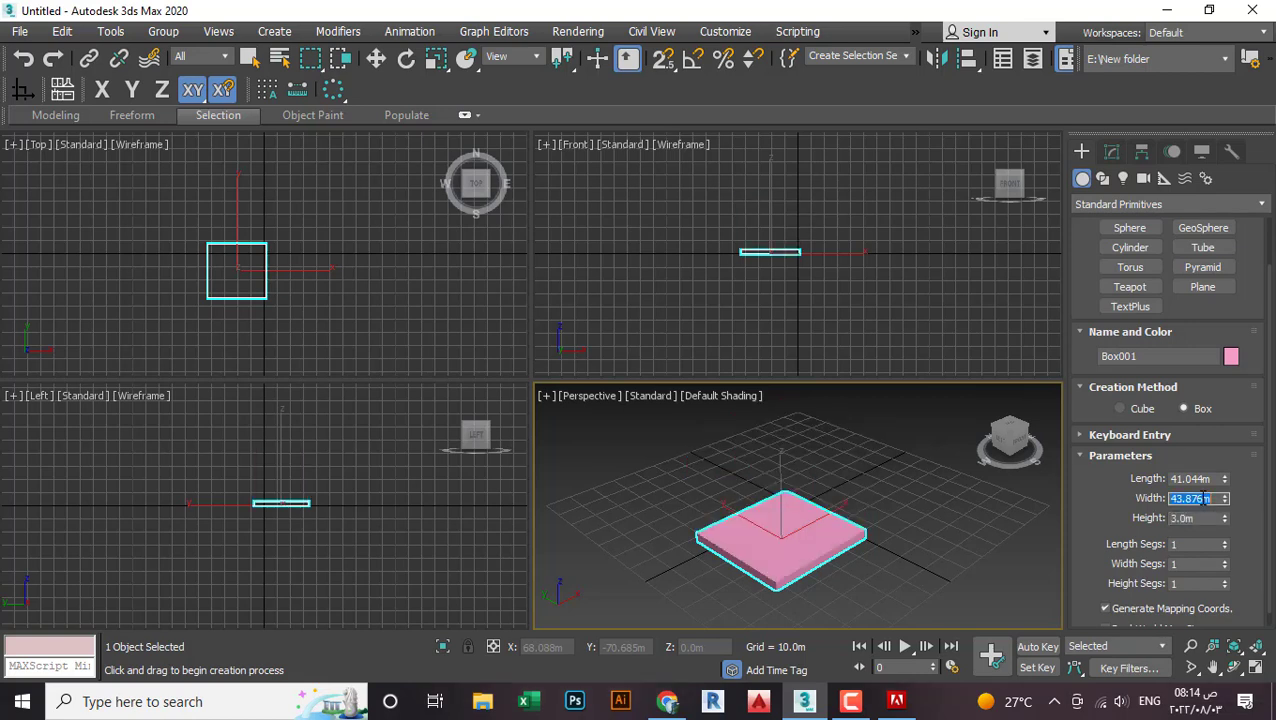
{"action": "type", "text": "3"}
{"action": "double_click", "coordinate": [1203, 479]}
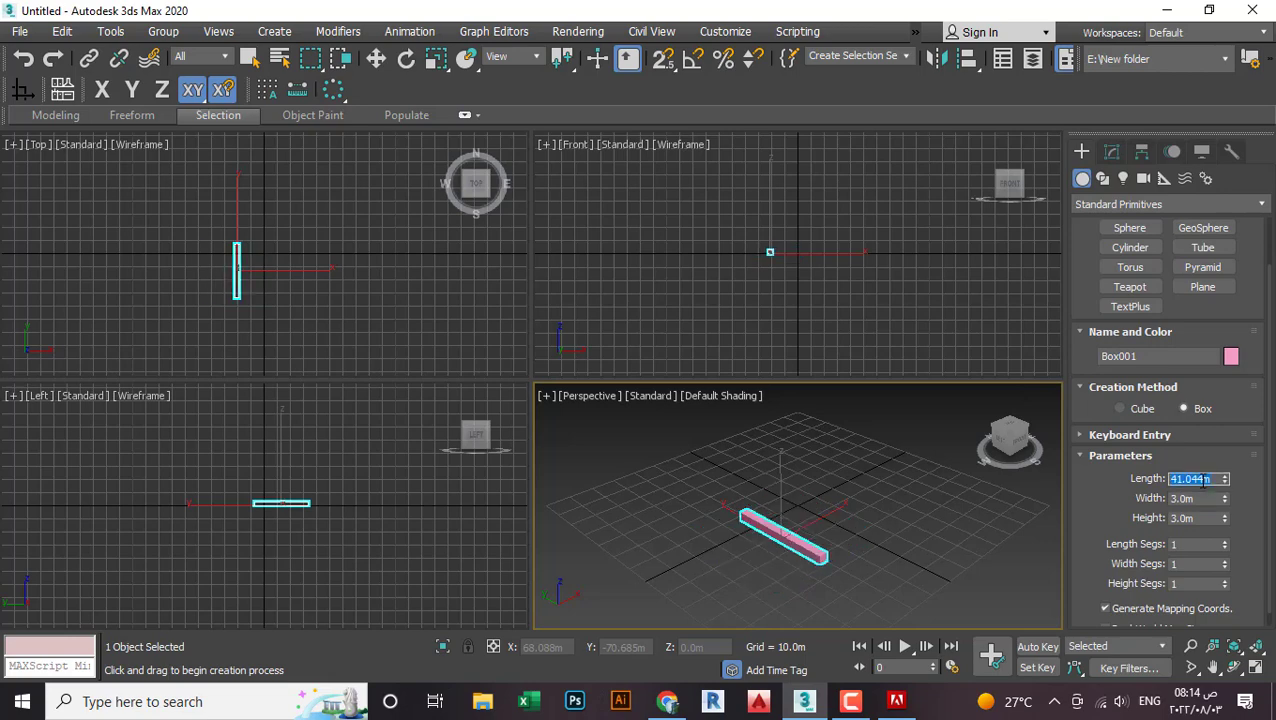
{"action": "type", "text": "3"}
{"action": "key", "text": "Return"}
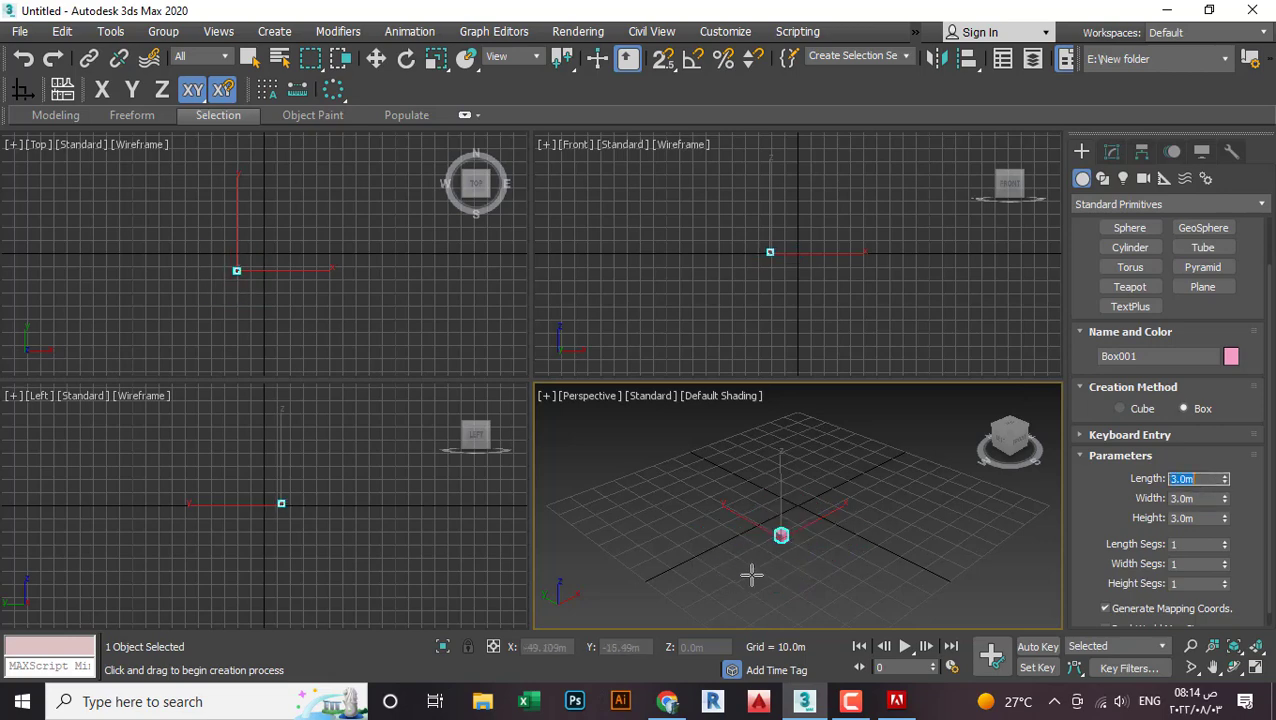
Step: Set the box's length segments to 3
{"action": "scroll", "coordinate": [752, 572], "scroll_direction": "up", "scroll_amount": 5}
{"action": "middle_click_drag", "start_coordinate": [712, 467], "coordinate": [813, 538]}
{"action": "scroll", "coordinate": [812, 538], "scroll_direction": "up", "scroll_amount": 4}
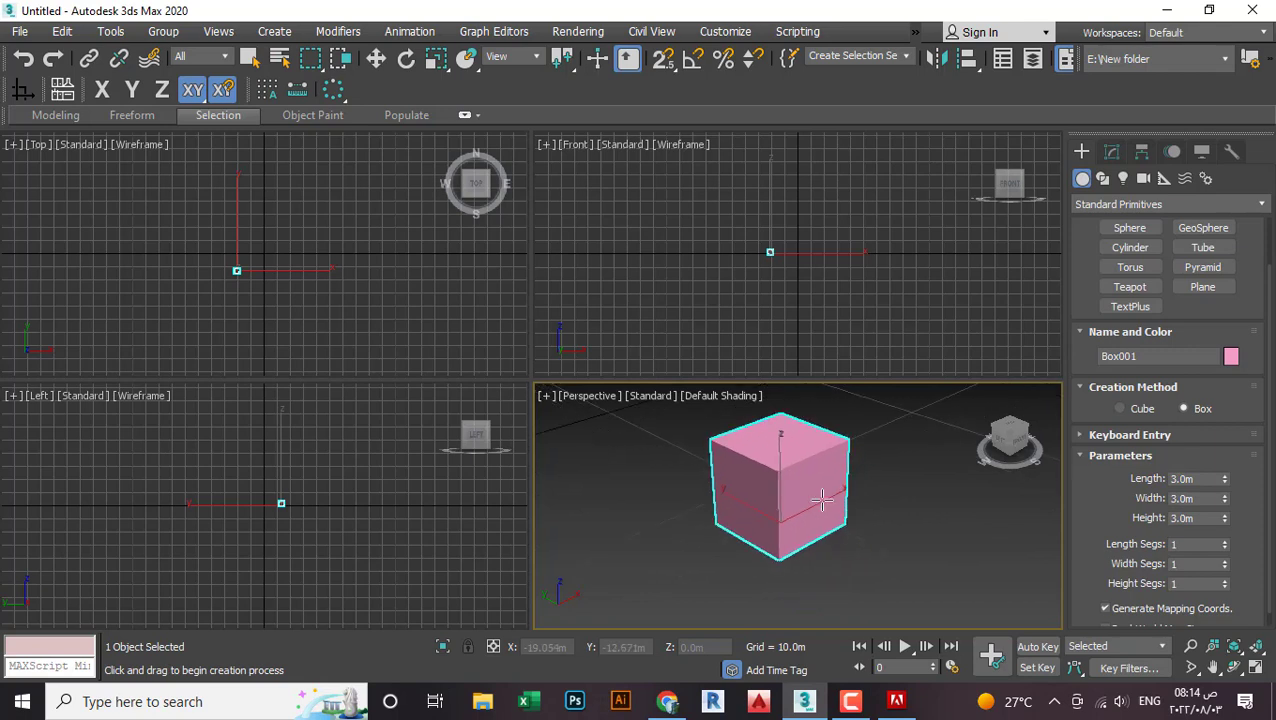
{"action": "scroll", "coordinate": [836, 478], "scroll_direction": "up", "scroll_amount": 3}
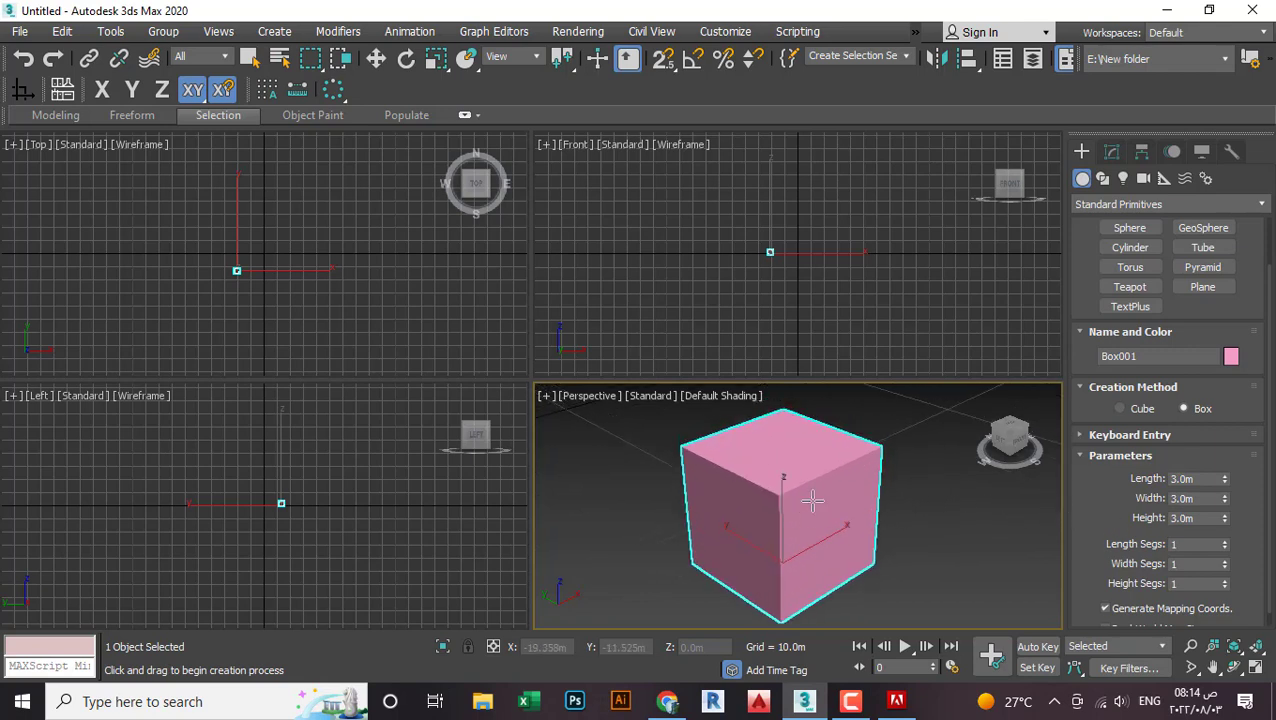
{"action": "scroll", "coordinate": [1146, 560], "scroll_direction": "down", "scroll_amount": 1}
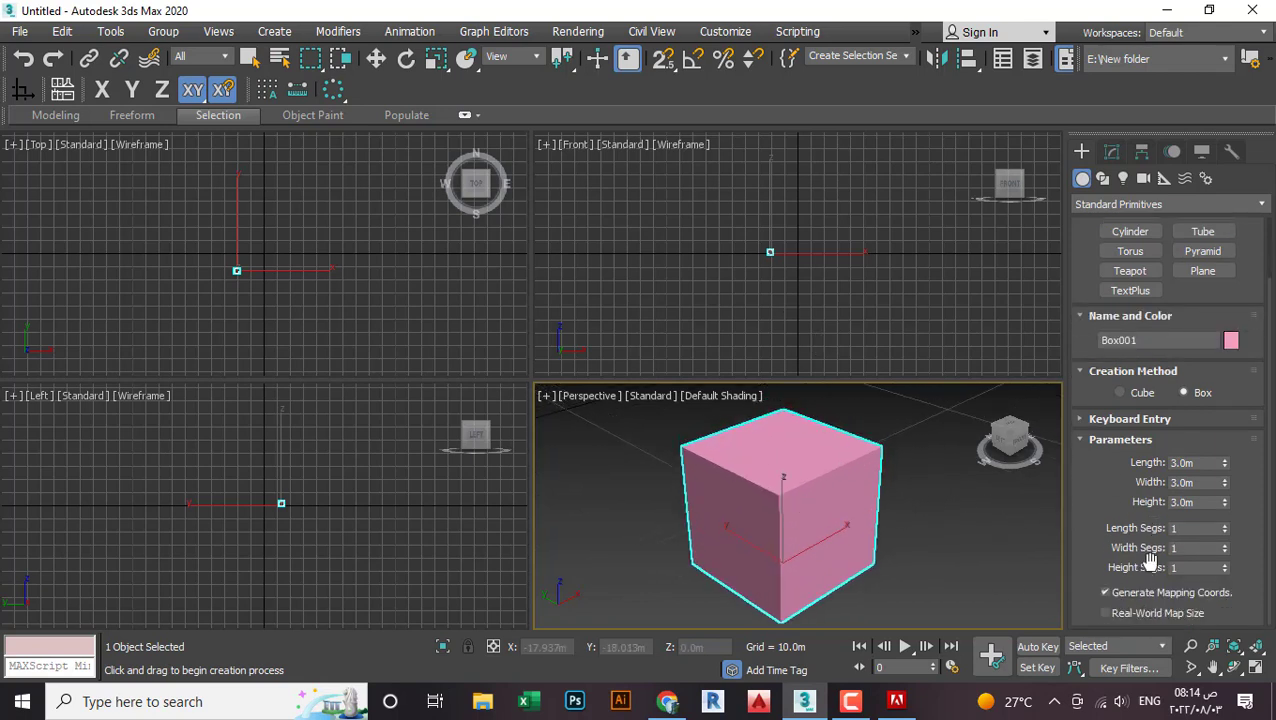
{"action": "scroll", "coordinate": [768, 254], "scroll_direction": "up", "scroll_amount": 6}
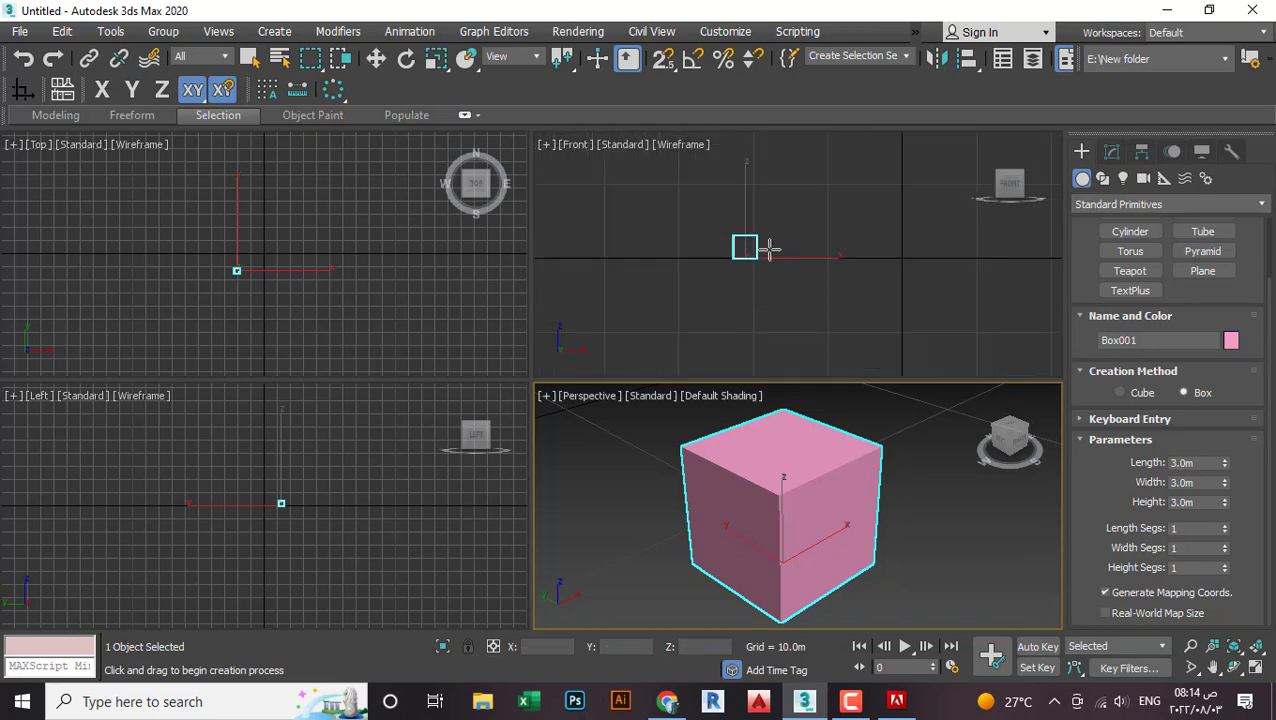
{"action": "middle_click_drag", "start_coordinate": [830, 279], "coordinate": [902, 320]}
{"action": "scroll", "coordinate": [222, 260], "scroll_direction": "up", "scroll_amount": 5}
{"action": "scroll", "coordinate": [262, 506], "scroll_direction": "up", "scroll_amount": 6}
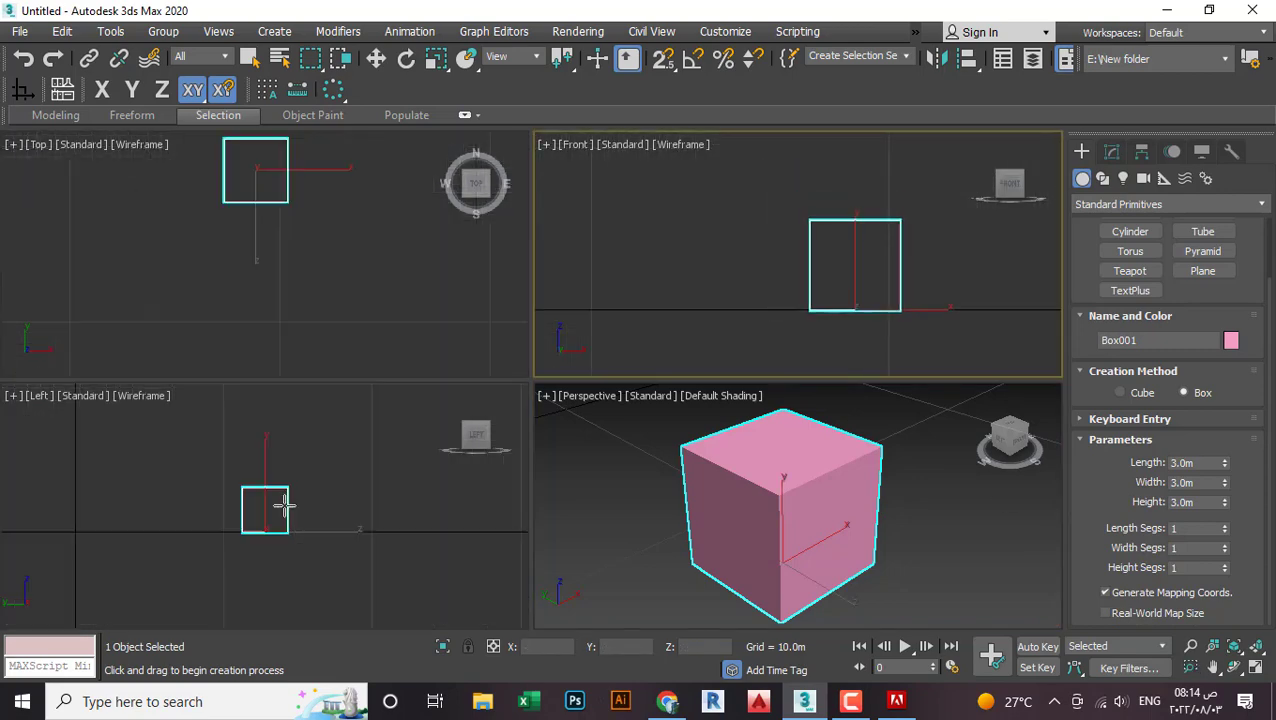
{"action": "middle_click_drag", "start_coordinate": [303, 522], "coordinate": [257, 534]}
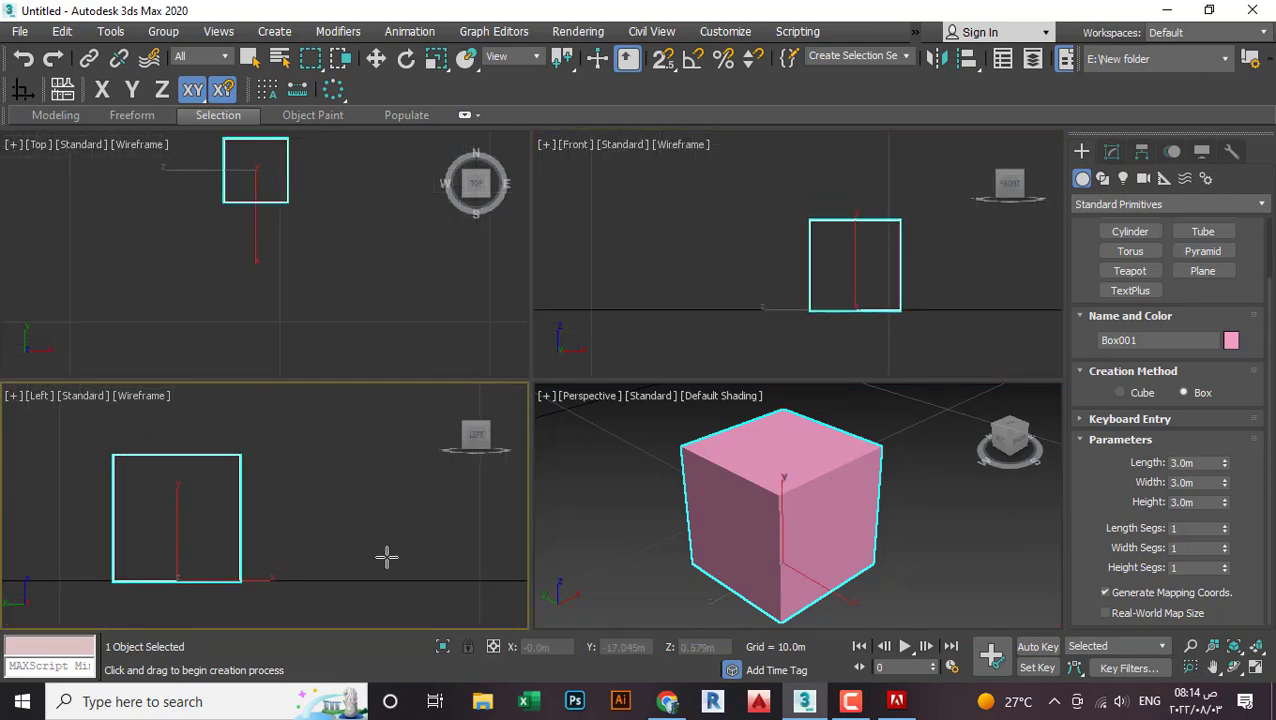
{"action": "double_click", "coordinate": [1191, 463]}
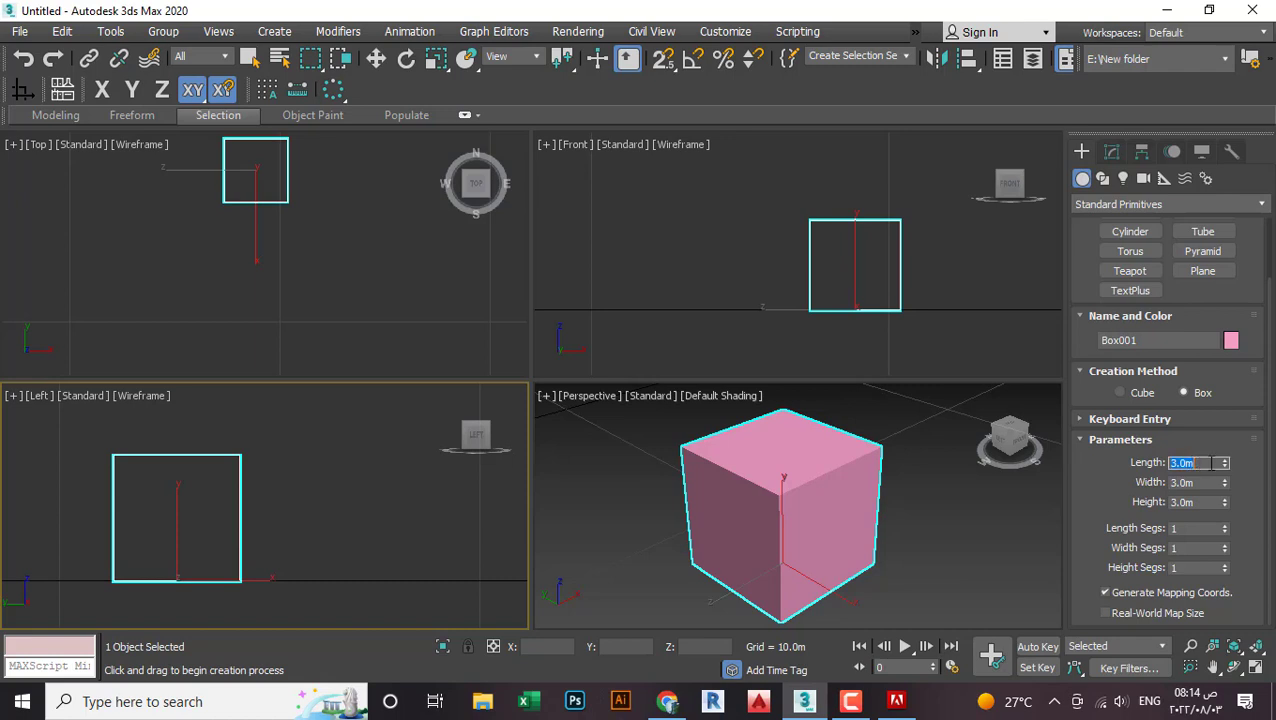
{"action": "double_click", "coordinate": [1201, 528]}
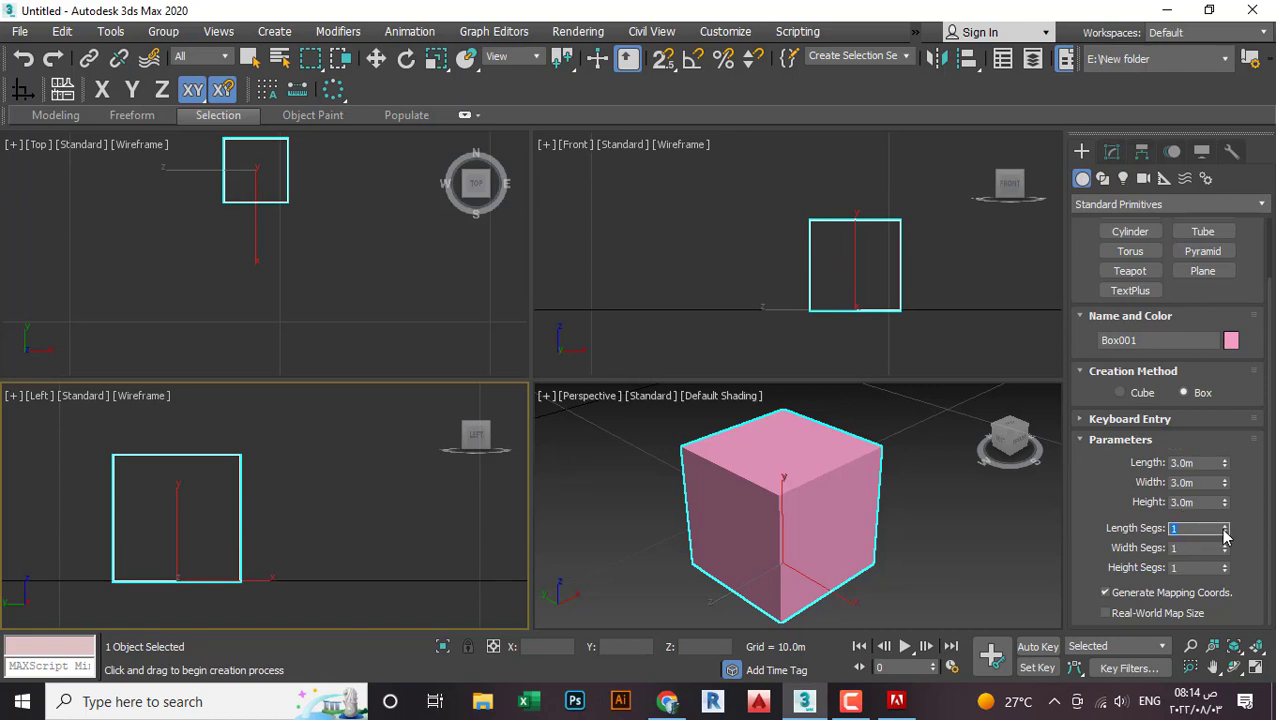
{"action": "type", "text": "3"}
{"action": "key", "text": "Return"}
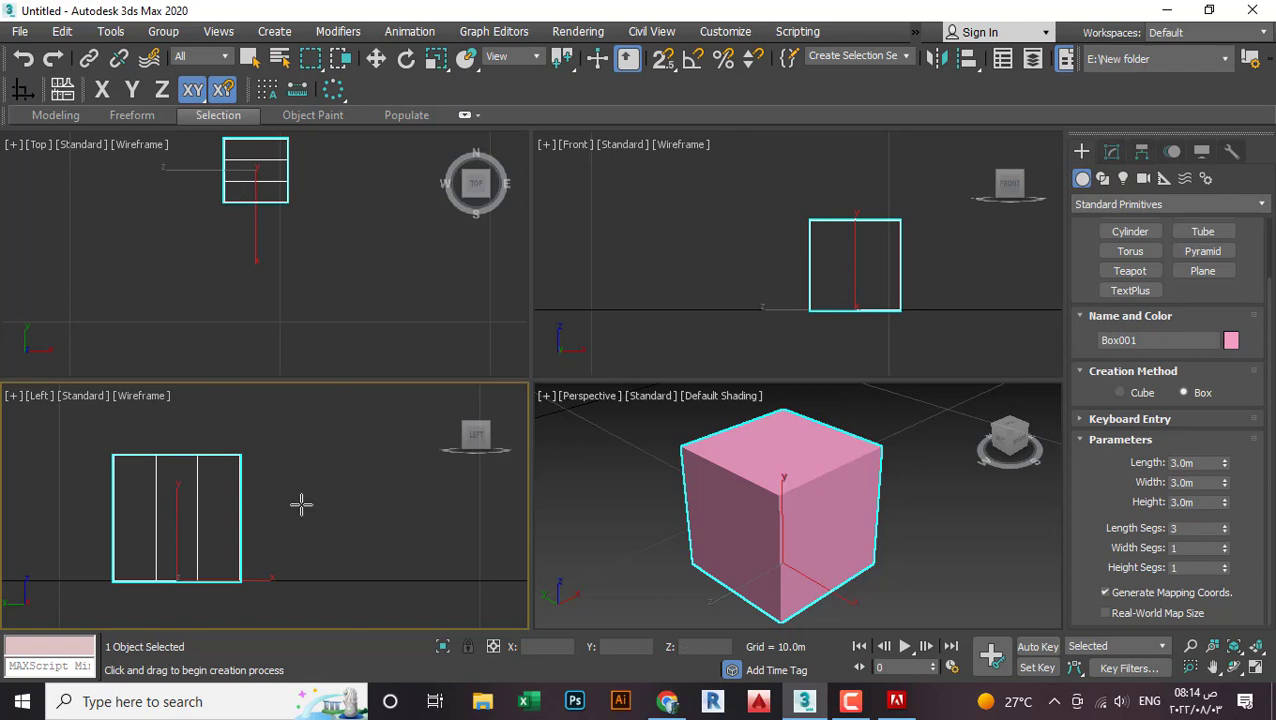
Step: Set the box's width segments to 4
{"action": "middle_click_drag", "start_coordinate": [510, 189], "coordinate": [525, 239]}
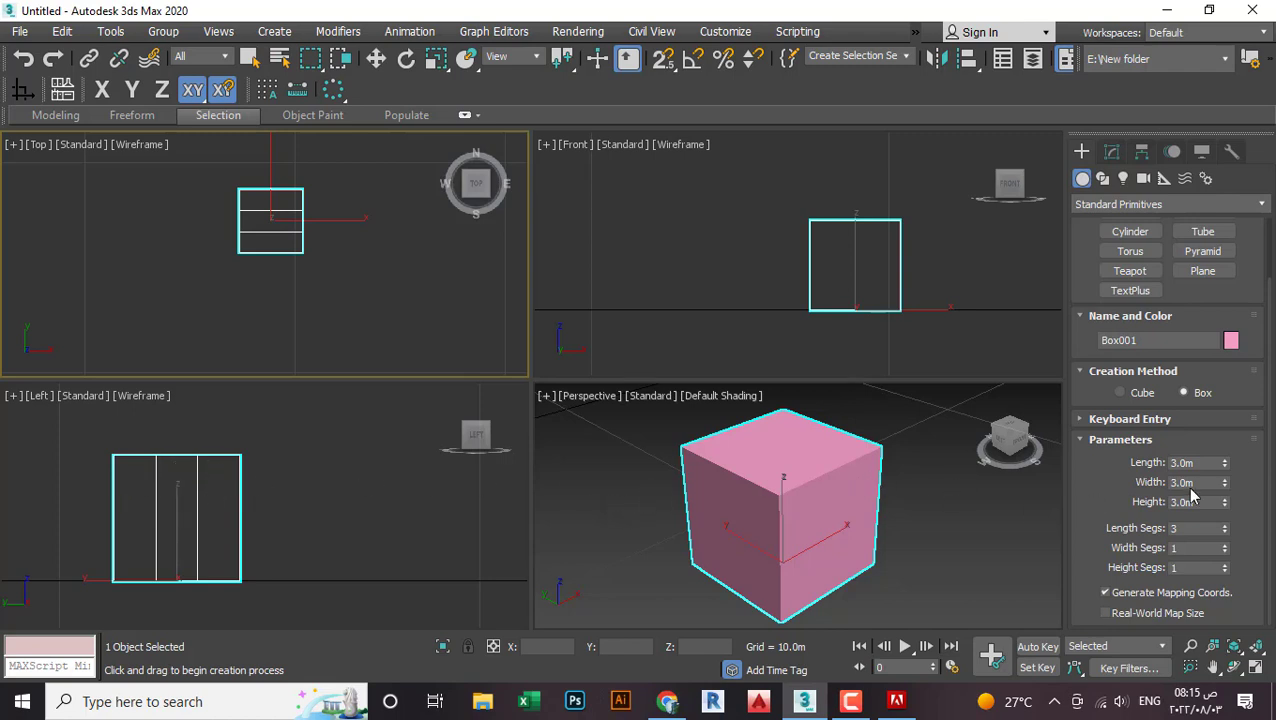
{"action": "left_click", "coordinate": [1225, 545]}
{"action": "left_click", "coordinate": [1225, 545]}
{"action": "left_click", "coordinate": [1225, 545]}
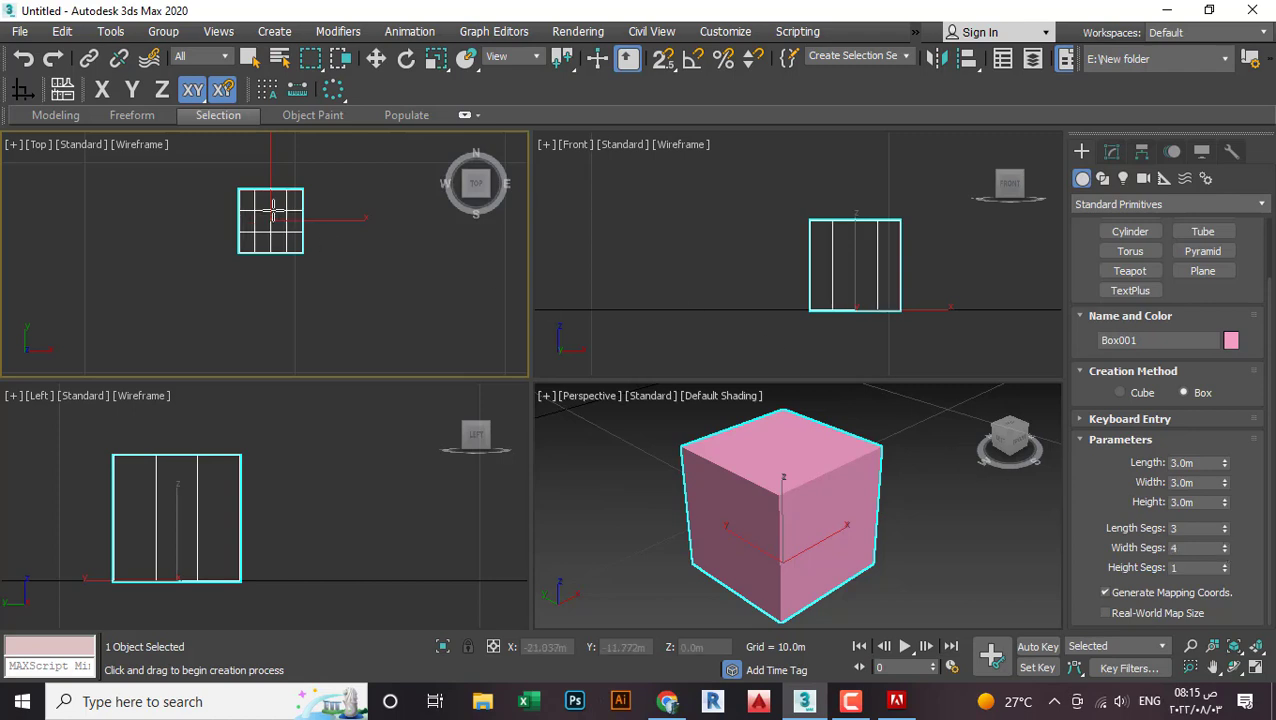
Step: Raise the box's height to 3.06 m and its height segments to 9
{"action": "left_click", "coordinate": [1224, 499]}
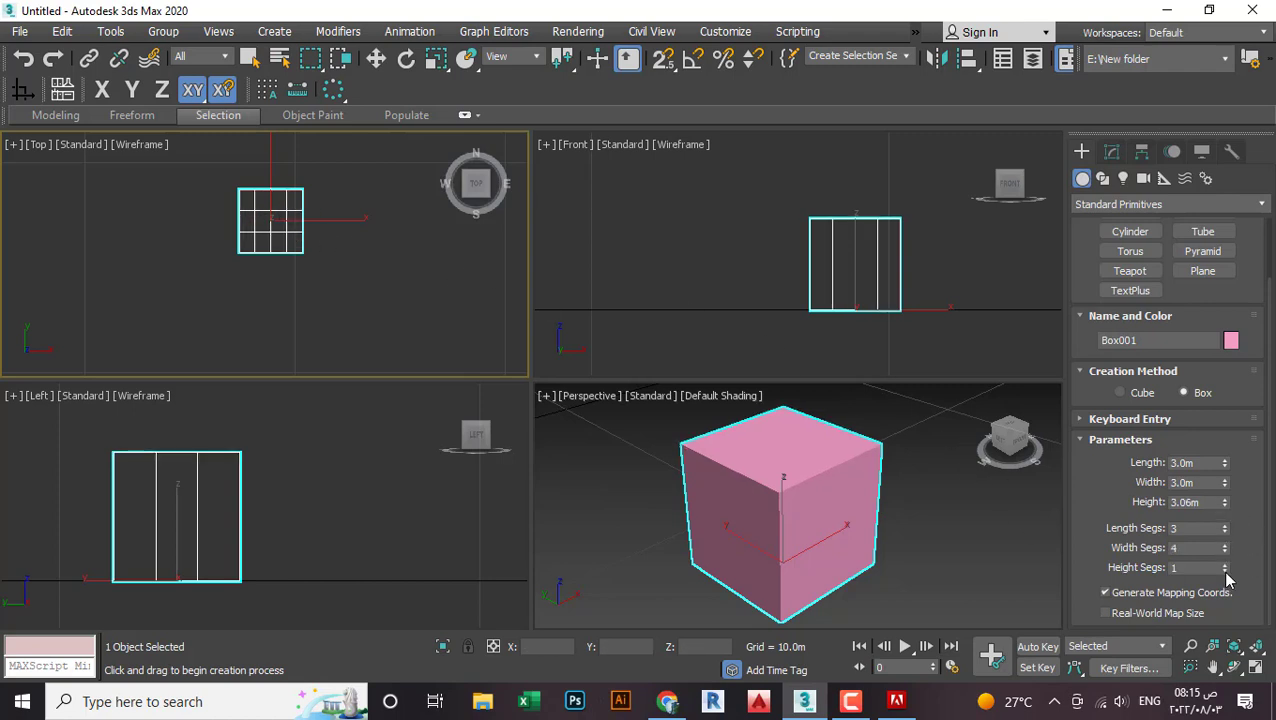
{"action": "left_click", "coordinate": [1225, 565]}
{"action": "left_click", "coordinate": [1225, 565]}
{"action": "left_click", "coordinate": [1225, 565]}
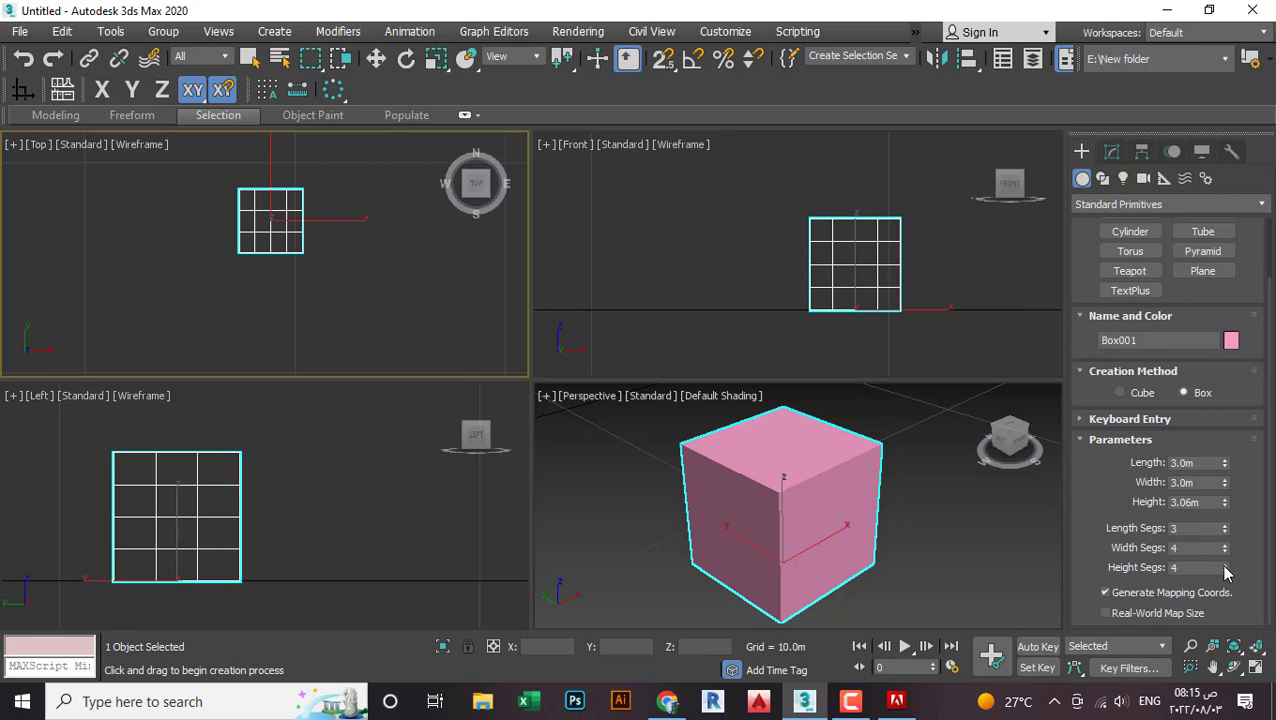
{"action": "left_click", "coordinate": [1225, 565]}
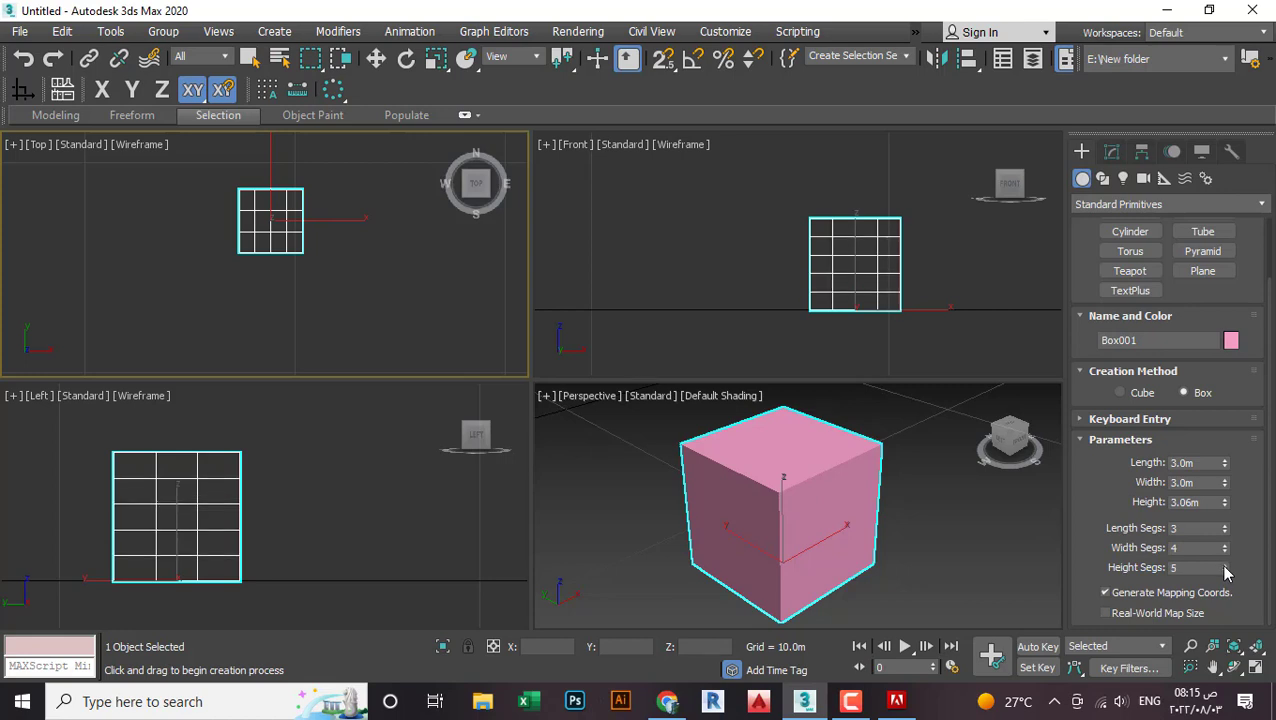
{"action": "left_click", "coordinate": [1225, 565]}
{"action": "left_click", "coordinate": [1225, 565]}
{"action": "left_click", "coordinate": [1225, 565]}
{"action": "left_click", "coordinate": [1225, 565]}
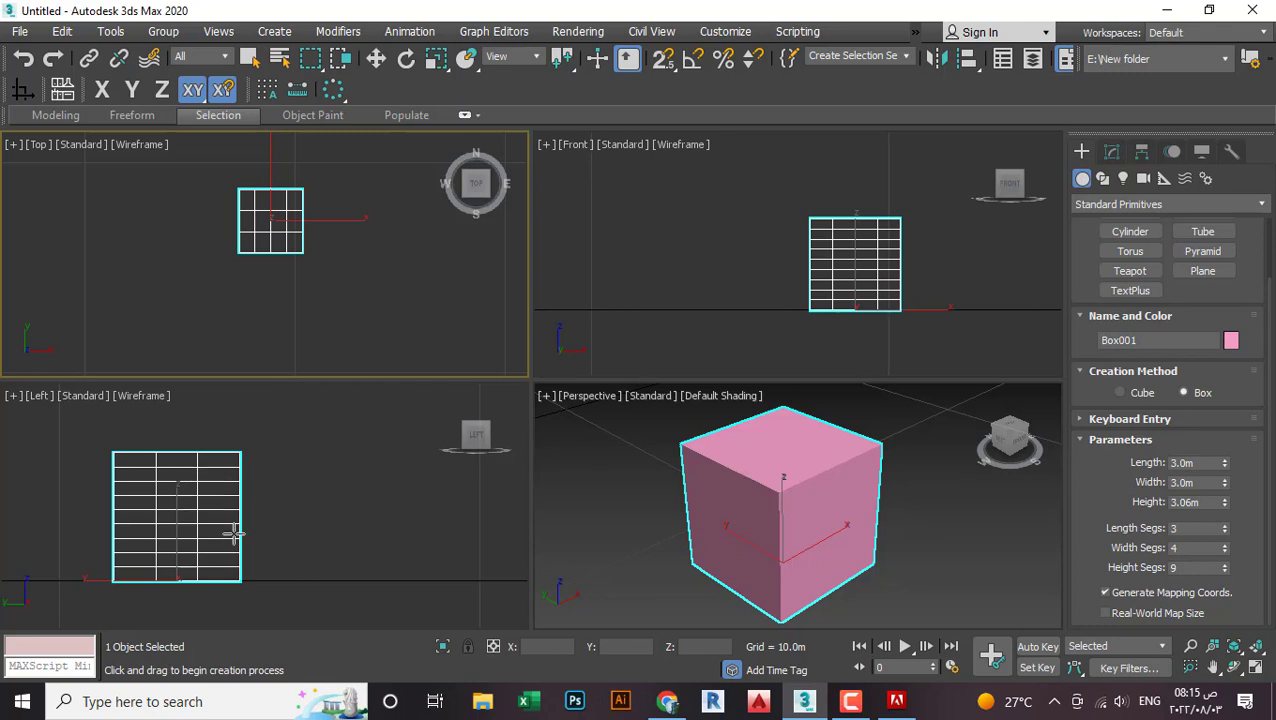
Step: Delete the segmented box from the scene
{"action": "scroll", "coordinate": [172, 521], "scroll_direction": "up", "scroll_amount": 5}
{"action": "middle_click_drag", "start_coordinate": [171, 530], "coordinate": [291, 546]}
{"action": "scroll", "coordinate": [310, 490], "scroll_direction": "down", "scroll_amount": 4}
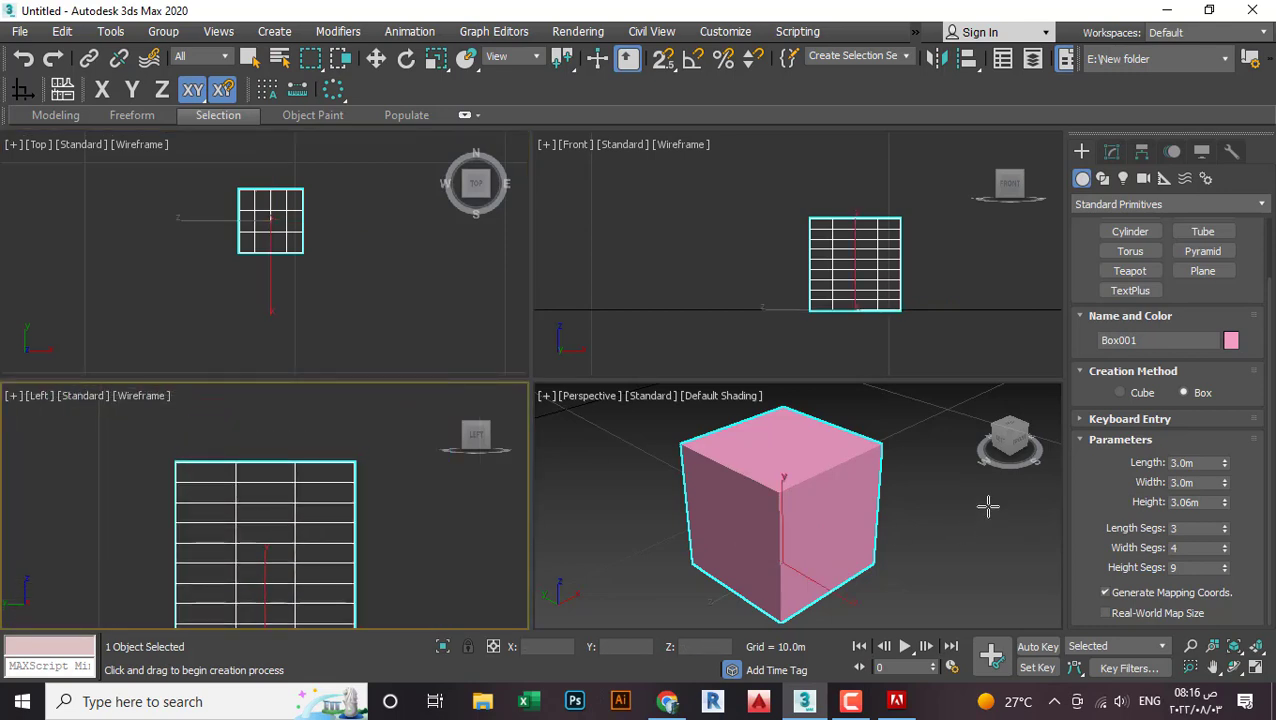
{"action": "key", "text": "w"}
{"action": "key", "text": "Delete"}
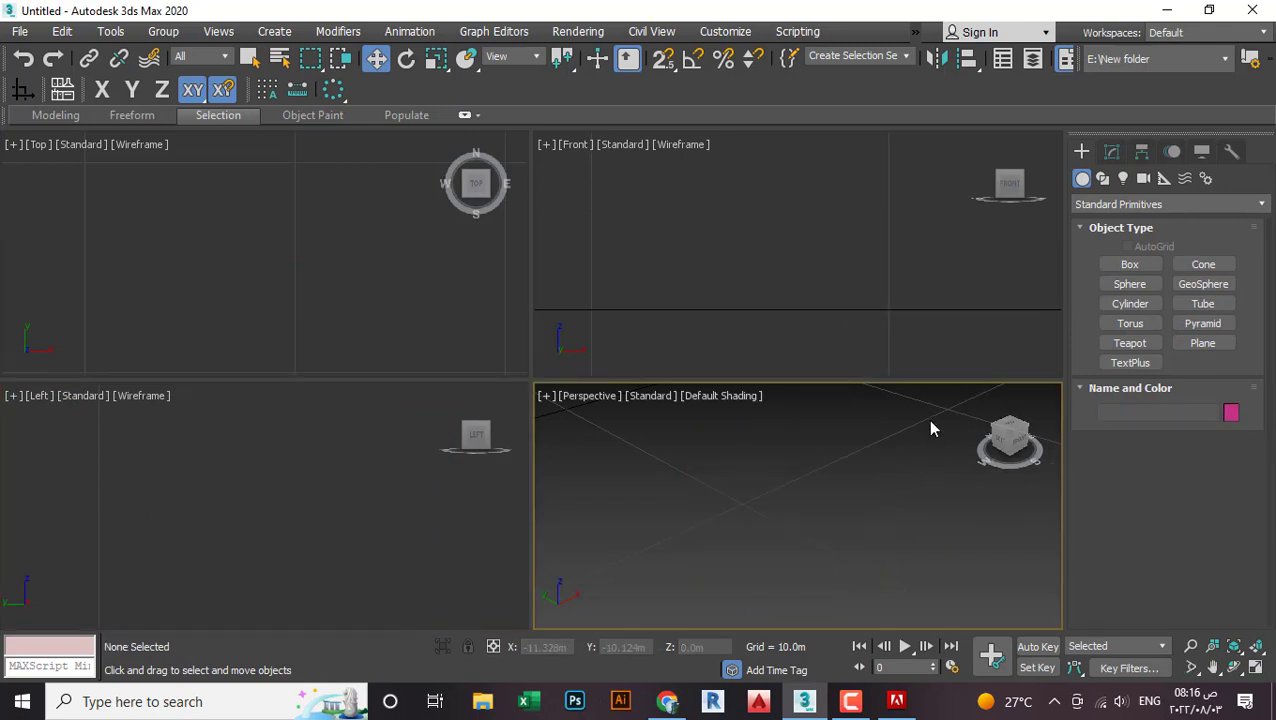
Step: Create a sphere from its center in the Perspective viewport with a radius of about 2.6 m
{"action": "left_click", "coordinate": [1129, 284]}
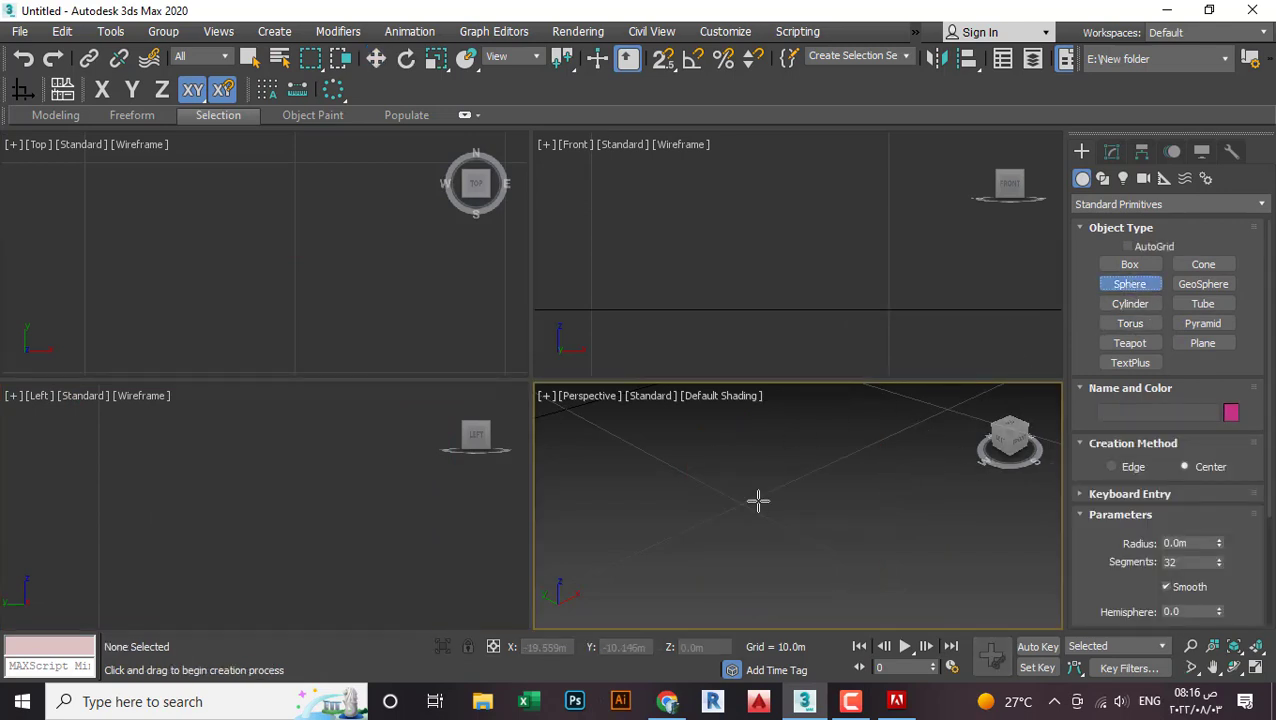
{"action": "middle_click_drag", "start_coordinate": [758, 501], "coordinate": [816, 506]}
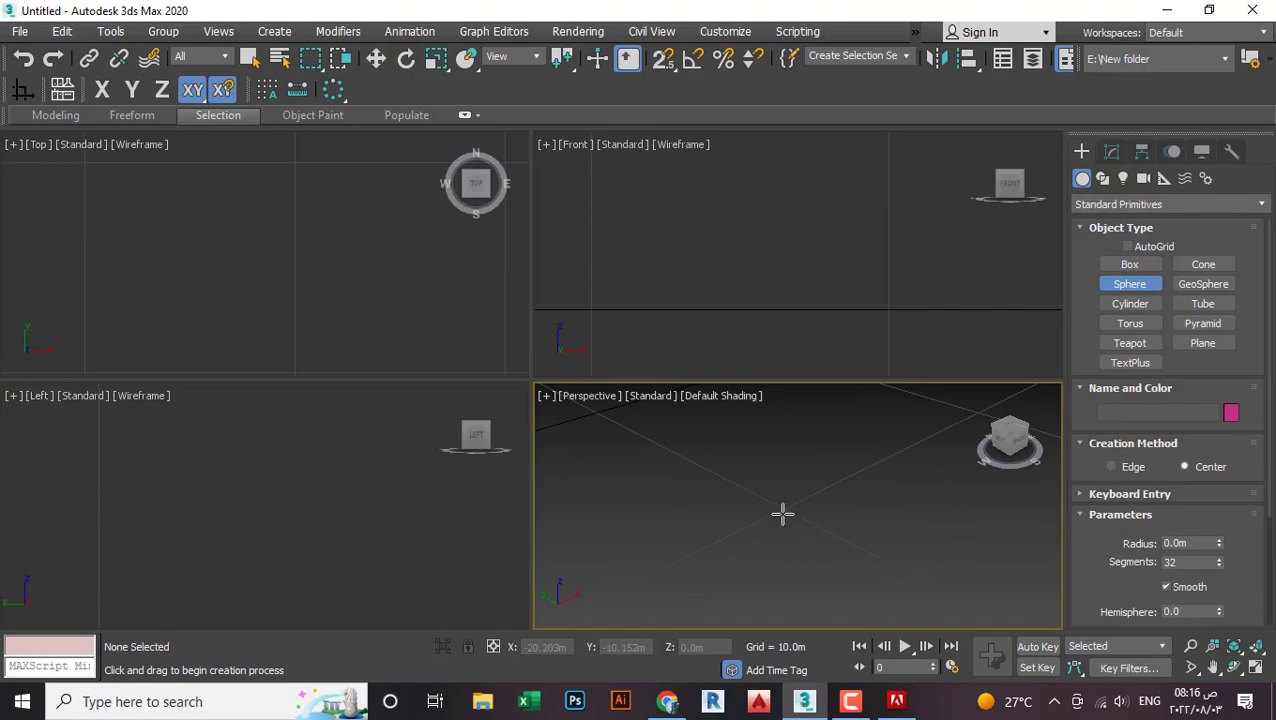
{"action": "left_click_drag", "start_coordinate": [783, 513], "coordinate": [867, 537]}
{"action": "middle_click_drag", "start_coordinate": [929, 534], "coordinate": [869, 543]}
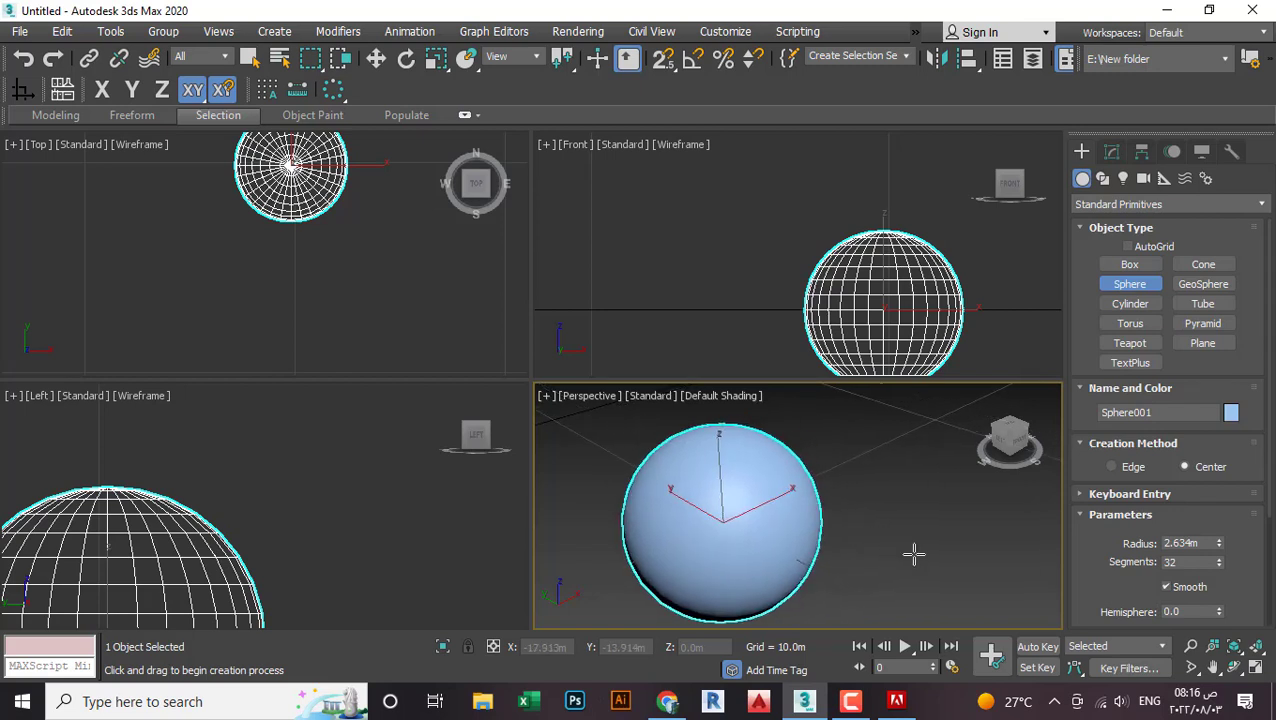
Step: Set the sphere's radius to 5 m
{"action": "double_click", "coordinate": [1190, 543]}
{"action": "key", "text": "Return"}
{"action": "scroll", "coordinate": [848, 521], "scroll_direction": "down", "scroll_amount": 3}
{"action": "scroll", "coordinate": [852, 521], "scroll_direction": "up", "scroll_amount": 2}
{"action": "middle_click_drag", "start_coordinate": [852, 521], "coordinate": [844, 540]}
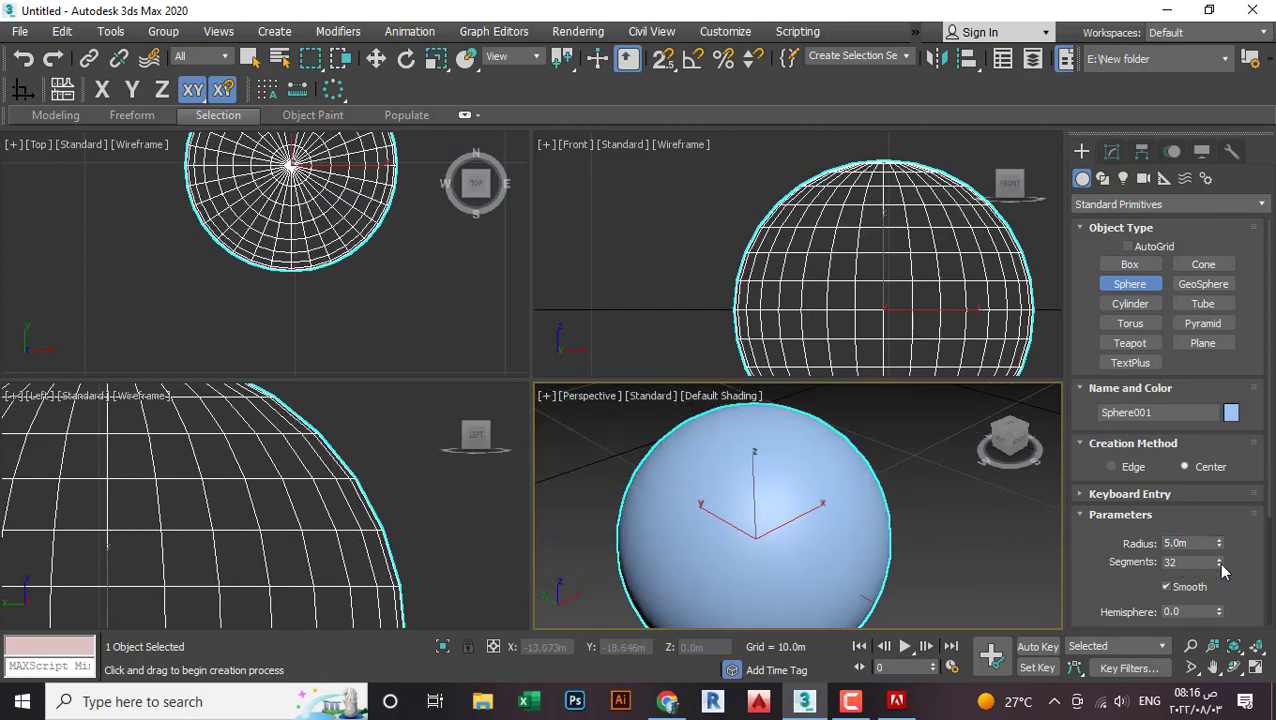
Step: Lower the sphere's segments to 7 and raise them again to 13
{"action": "mouse_move", "coordinate": [1221, 569]}
{"action": "left_mouse_down"}
{"action": "mouse_move", "coordinate": [1219, 587]}
{"action": "mouse_move", "coordinate": [1221, 572]}
{"action": "left_mouse_up"}
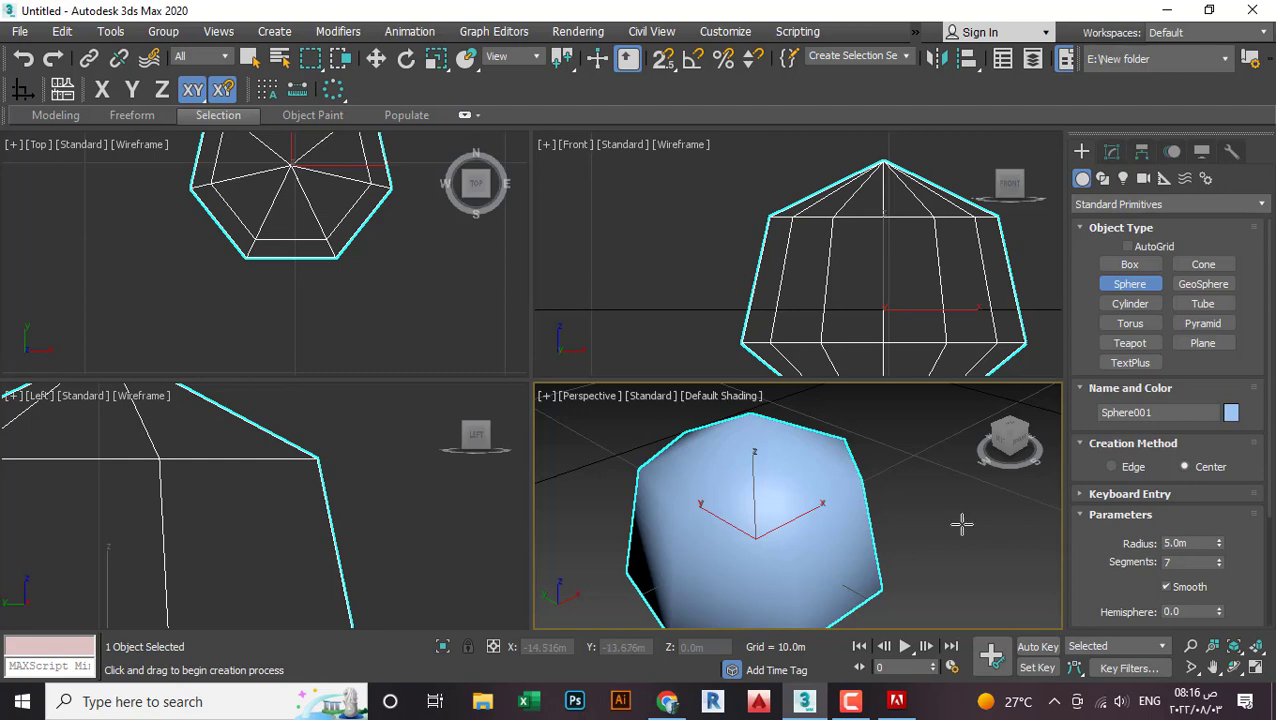
{"action": "left_click", "coordinate": [1219, 560]}
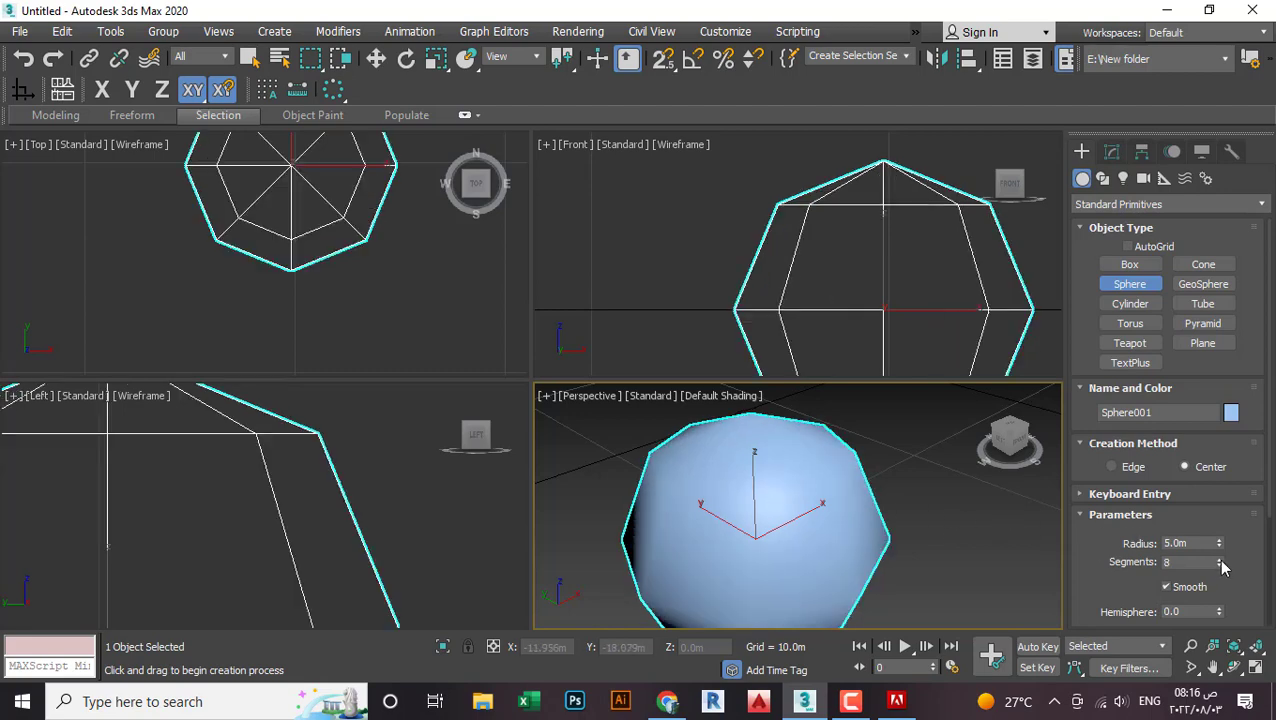
{"action": "left_click", "coordinate": [1220, 563]}
{"action": "left_click", "coordinate": [1220, 563]}
{"action": "left_click", "coordinate": [1220, 563]}
{"action": "left_click", "coordinate": [1220, 563]}
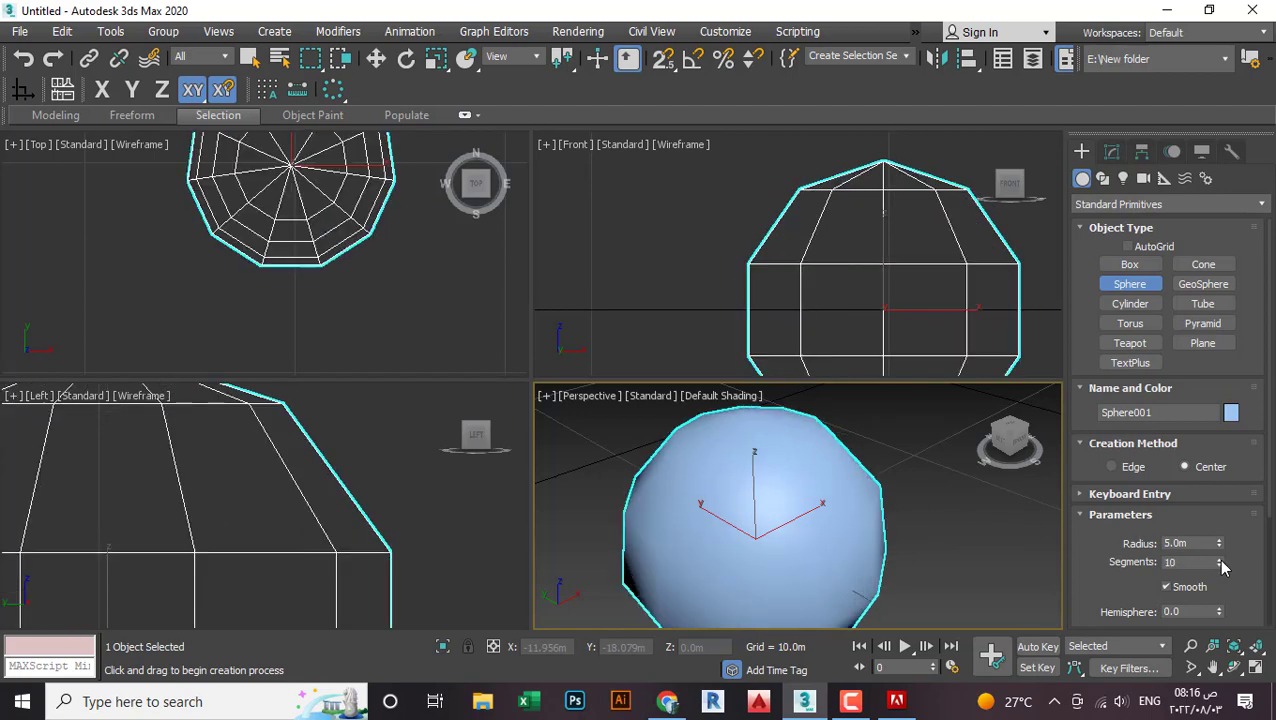
{"action": "left_click", "coordinate": [1220, 563]}
{"action": "left_click", "coordinate": [1220, 563]}
{"action": "left_click", "coordinate": [1219, 567]}
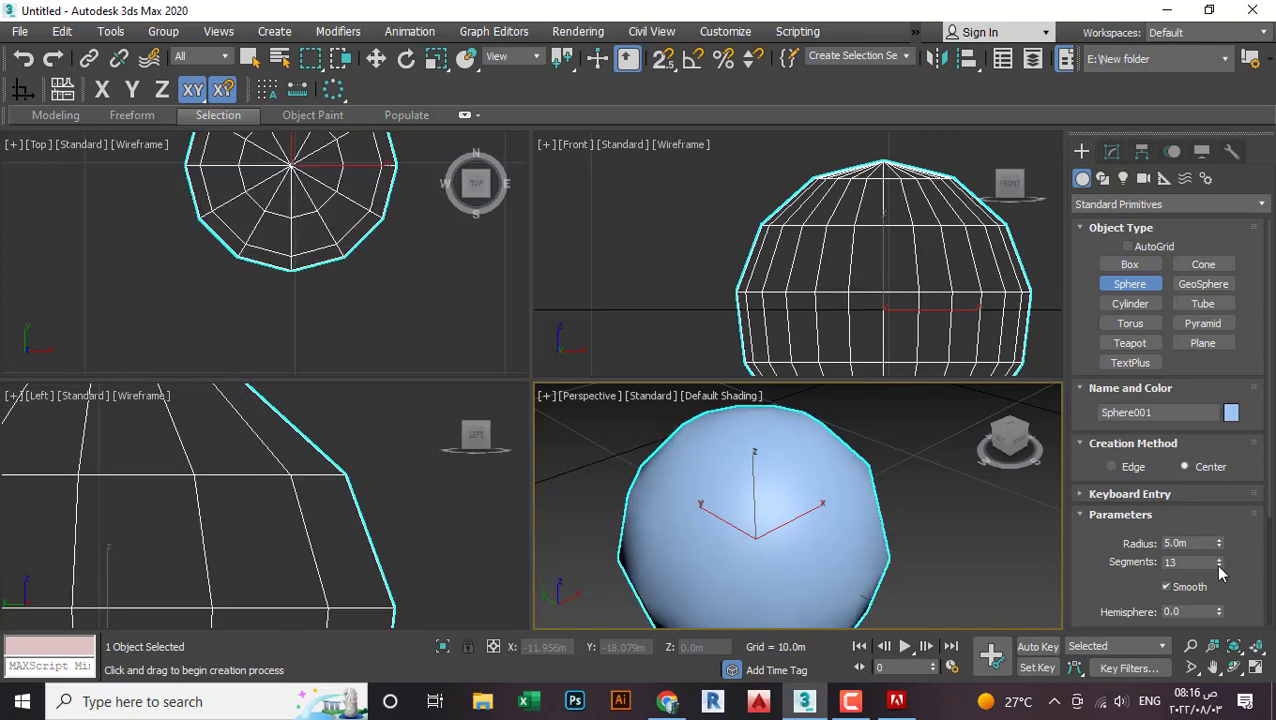
Step: Lower the sphere's segments to 11 and raise them to 36
{"action": "left_click", "coordinate": [1219, 567]}
{"action": "left_click", "coordinate": [1219, 567]}
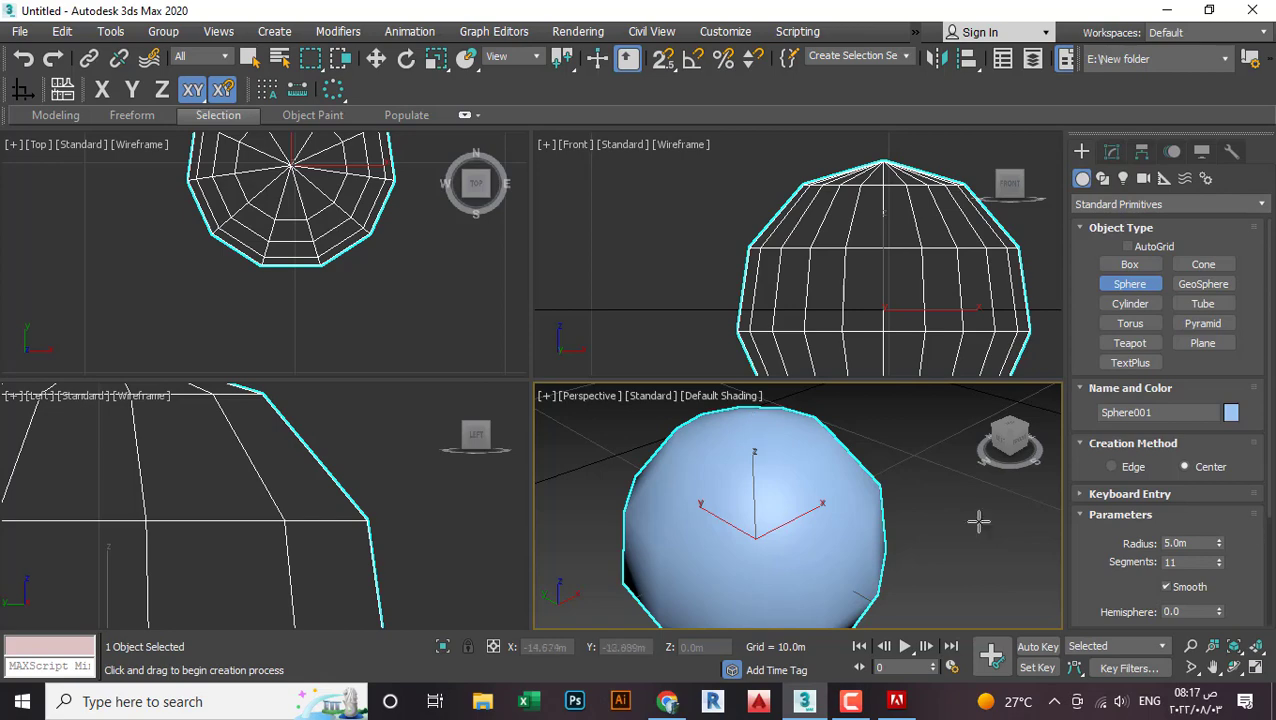
{"action": "left_click", "coordinate": [1219, 560]}
{"action": "left_click", "coordinate": [1219, 560]}
{"action": "left_click", "coordinate": [1219, 560]}
{"action": "left_click", "coordinate": [1219, 560]}
{"action": "left_click", "coordinate": [1219, 560]}
{"action": "left_click", "coordinate": [1219, 560]}
{"action": "left_click", "coordinate": [1219, 560]}
{"action": "left_click", "coordinate": [1219, 560]}
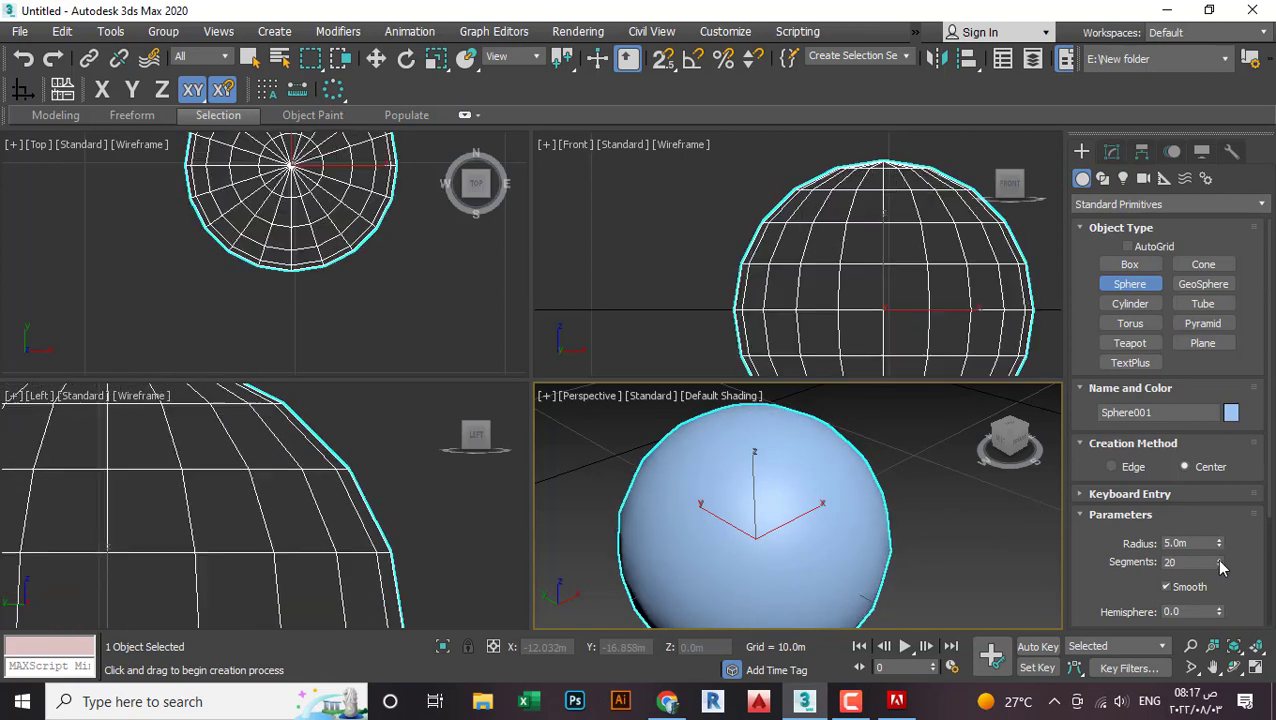
{"action": "left_click_drag", "start_coordinate": [1219, 562], "coordinate": [1219, 562]}
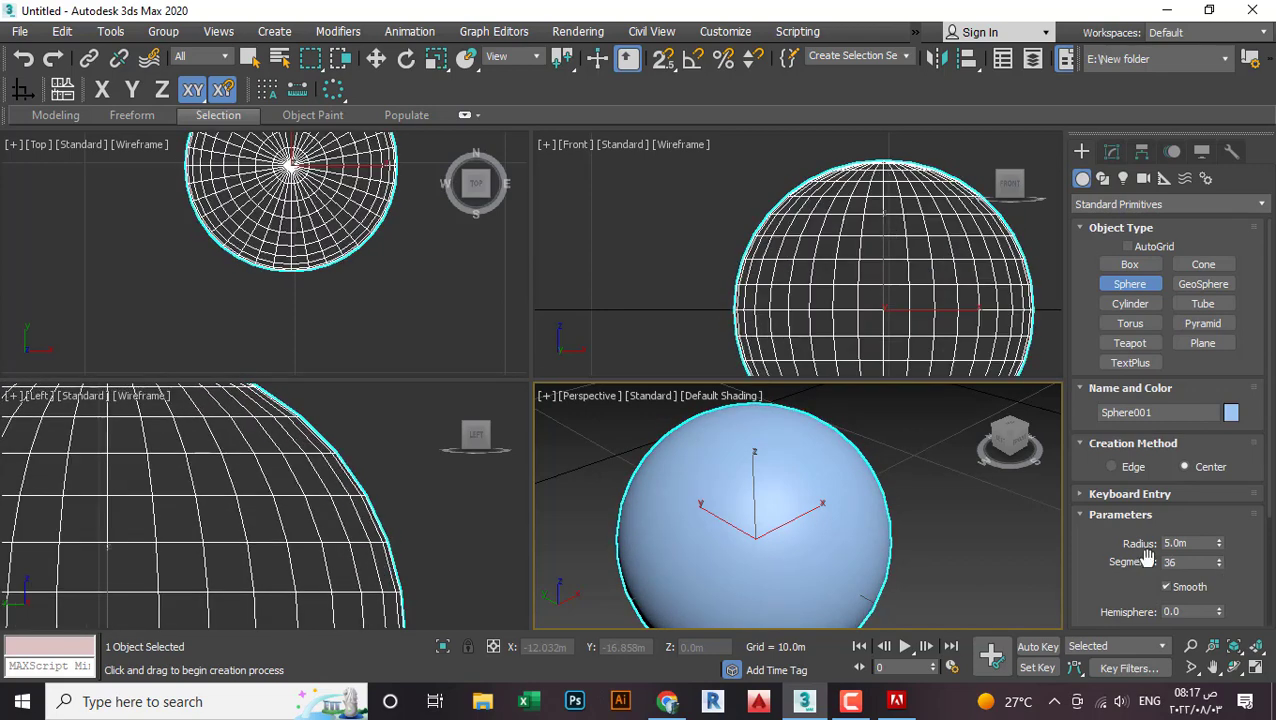
Step: Raise the sphere's Hemisphere value to 0.135 and then far enough to leave only the upper half of the sphere
{"action": "scroll", "coordinate": [1142, 556], "scroll_direction": "down", "scroll_amount": 1}
{"action": "scroll", "coordinate": [1125, 540], "scroll_direction": "down", "scroll_amount": 3}
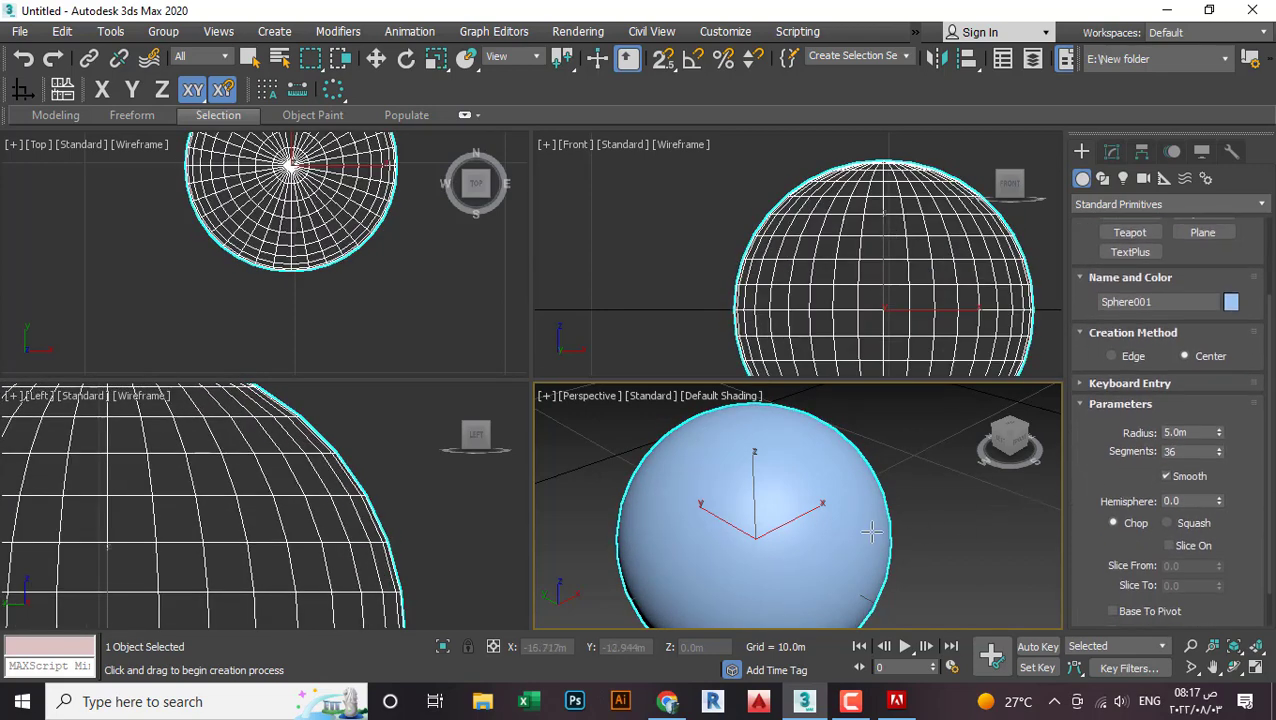
{"action": "middle_click_drag", "start_coordinate": [872, 532], "coordinate": [892, 488]}
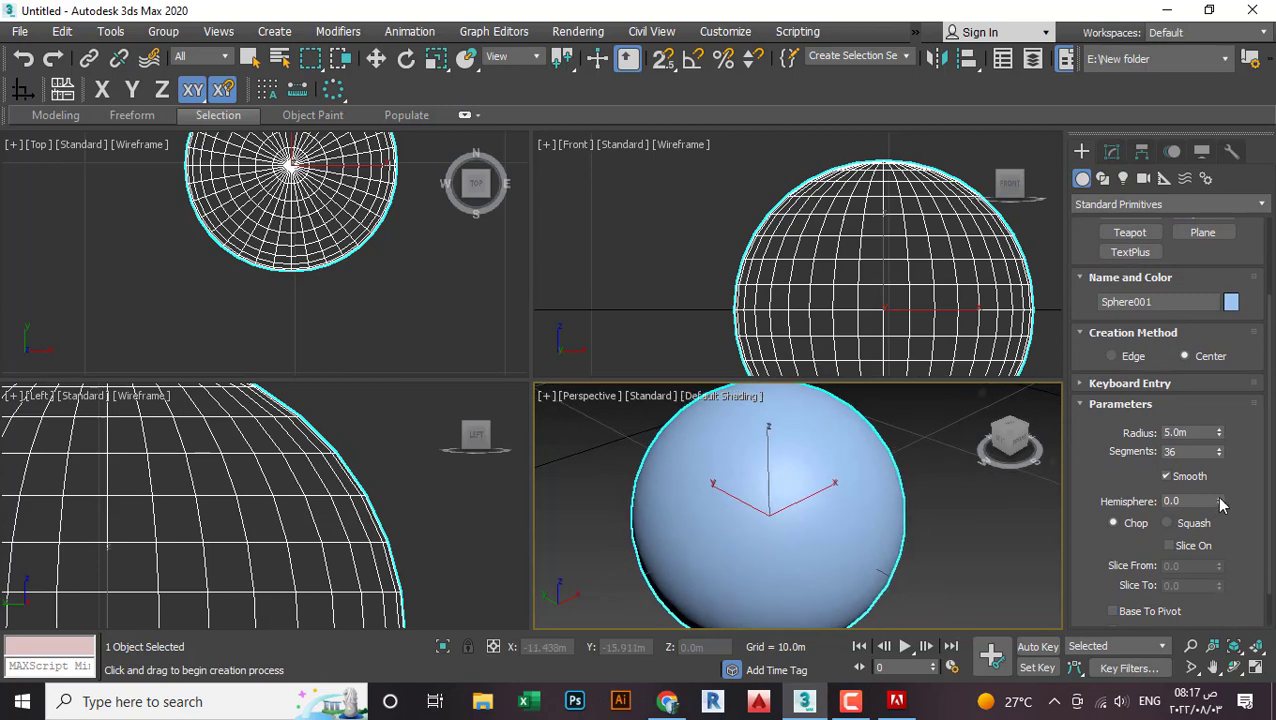
{"action": "mouse_move", "coordinate": [1224, 492]}
{"action": "left_mouse_down"}
{"action": "mouse_move", "coordinate": [1205, 320]}
{"action": "mouse_move", "coordinate": [1218, 495]}
{"action": "mouse_move", "coordinate": [1225, 408]}
{"action": "mouse_move", "coordinate": [1222, 478]}
{"action": "left_mouse_up"}
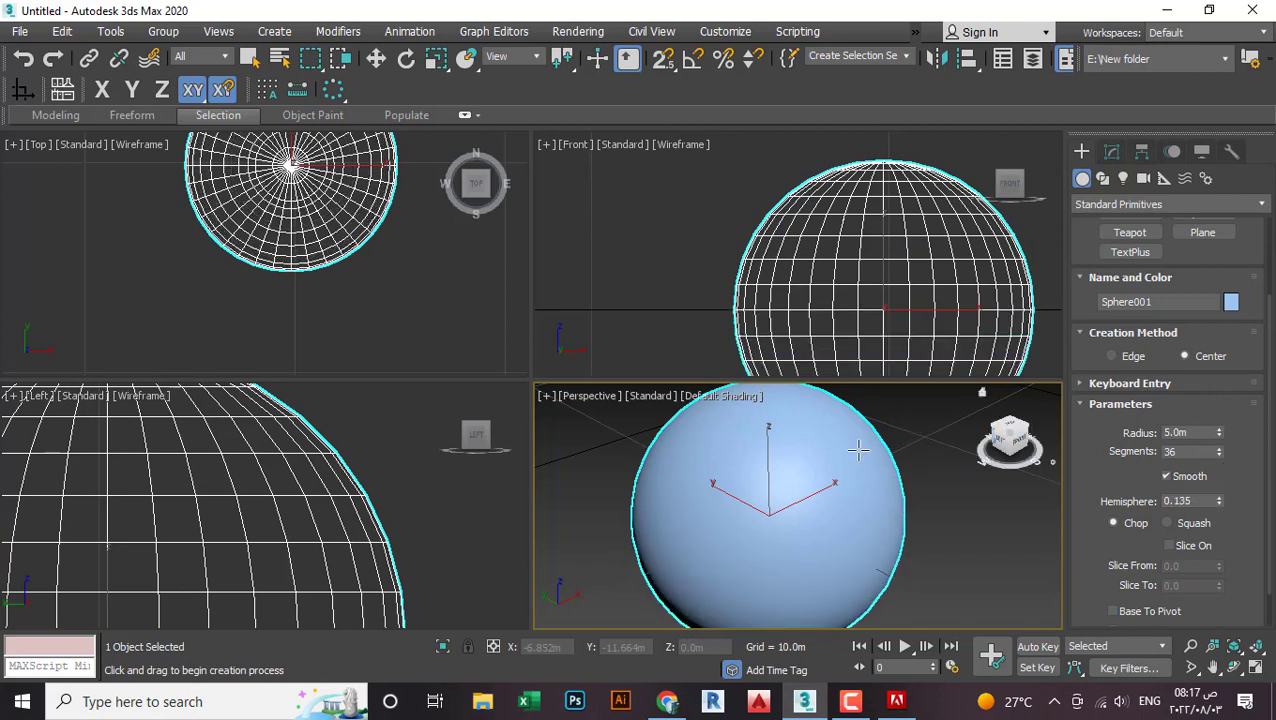
{"action": "double_click", "coordinate": [1200, 501]}
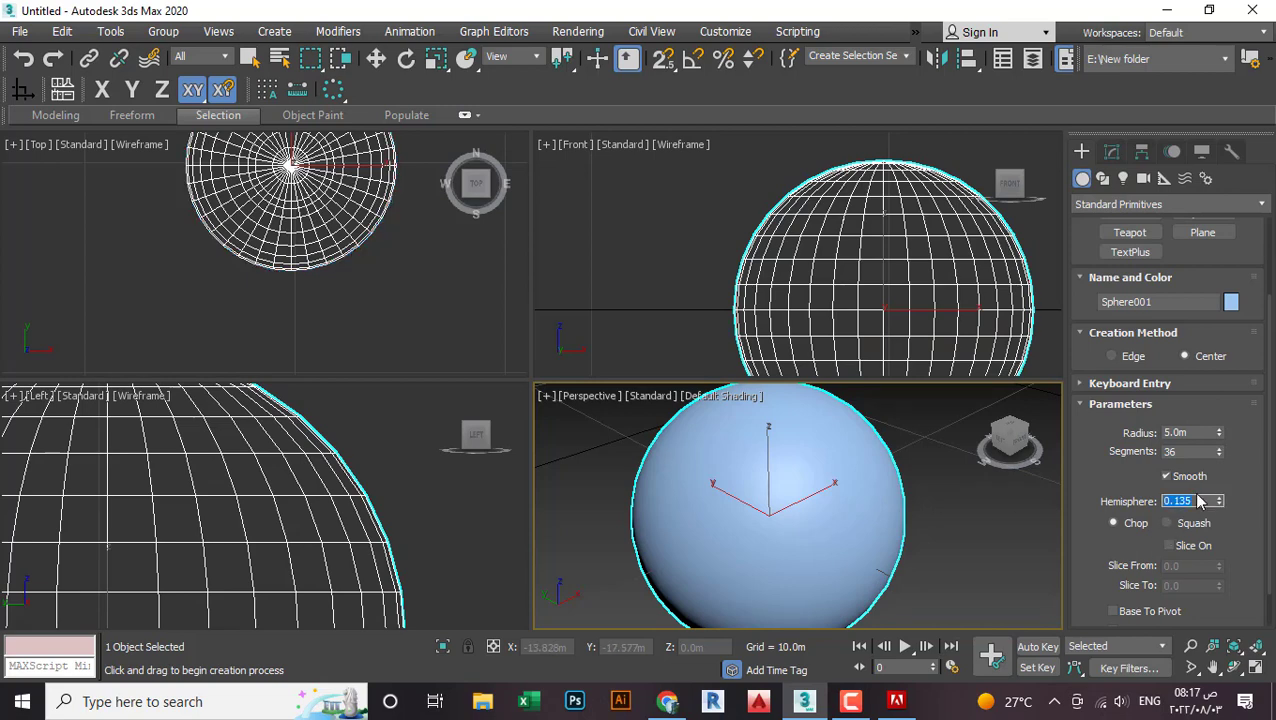
{"action": "key", "text": "Return"}
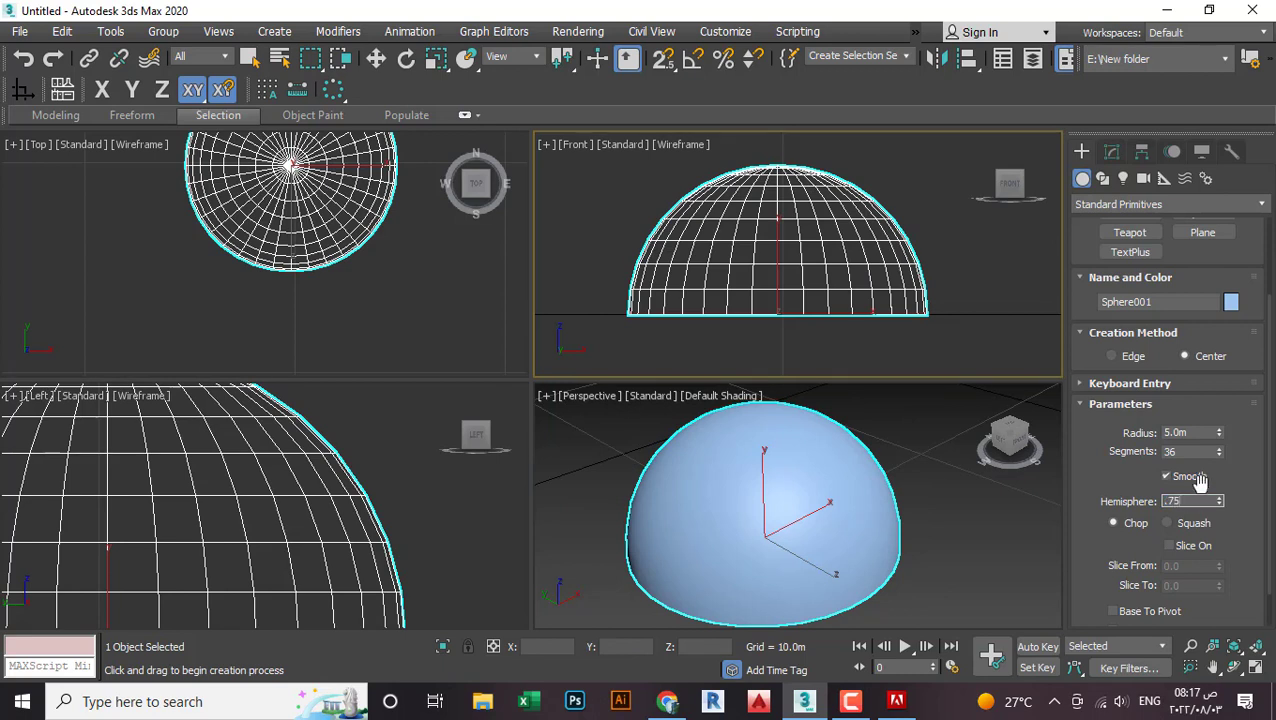
Step: Set the sphere's Hemisphere value to 0.75 and reset it to 0 for a full sphere
{"action": "type", "text": ".75"}
{"action": "key", "text": "Return"}
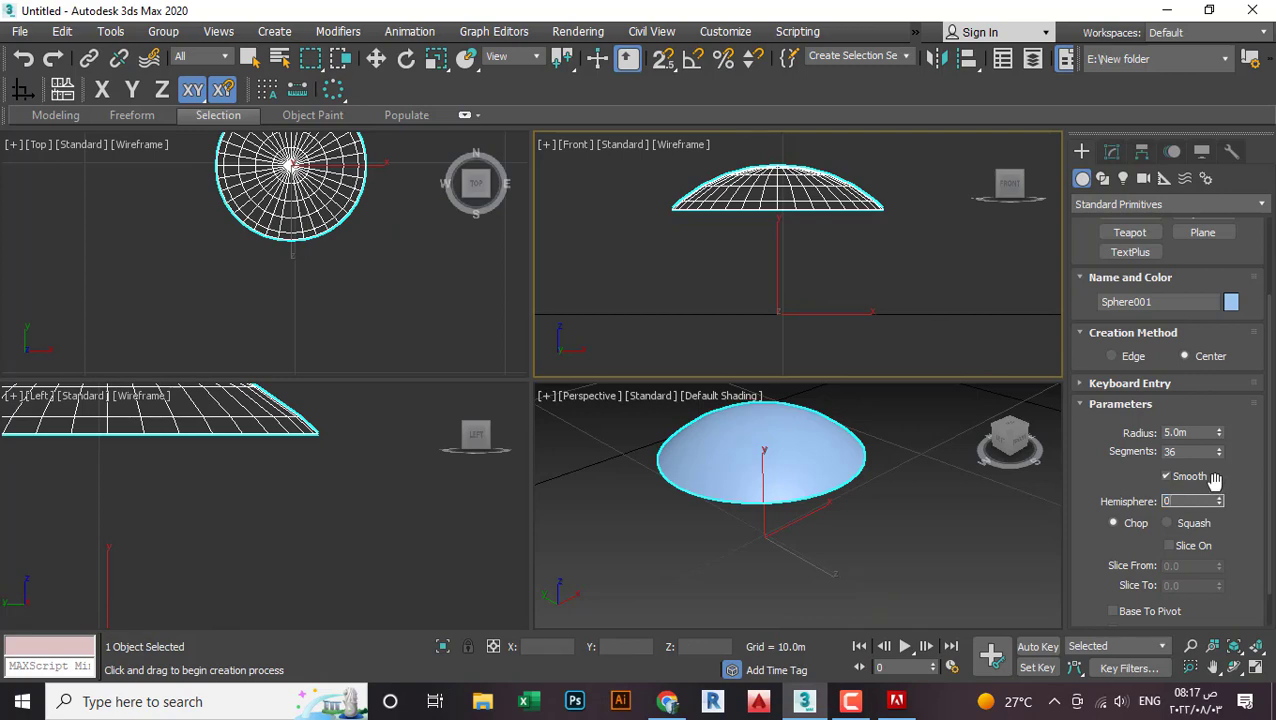
{"action": "type", "text": "0"}
{"action": "key", "text": "Return"}
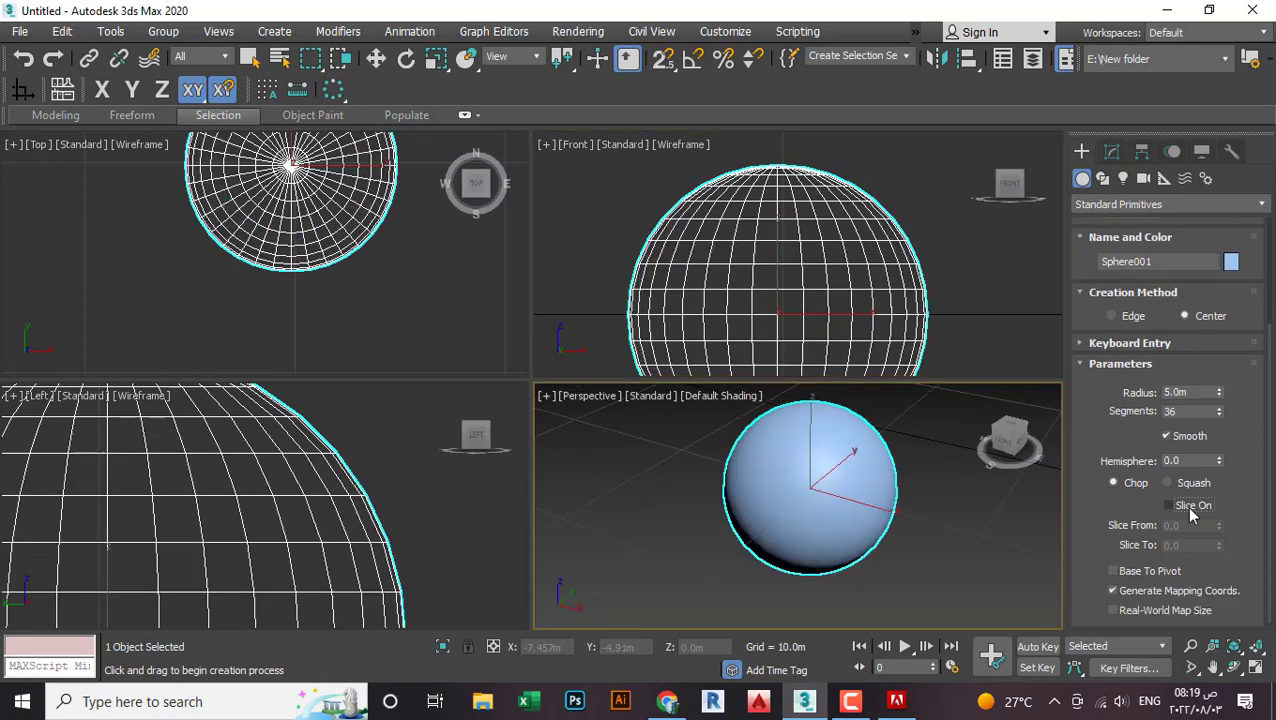
Step: Turn on slicing for the sphere and set Slice To first to 90 and then to 180 degrees
{"action": "left_click", "coordinate": [1190, 514]}
{"action": "middle_click_drag", "start_coordinate": [997, 521], "coordinate": [840, 538], "text": "alt"}
{"action": "middle_click_drag", "start_coordinate": [940, 547], "coordinate": [968, 520]}
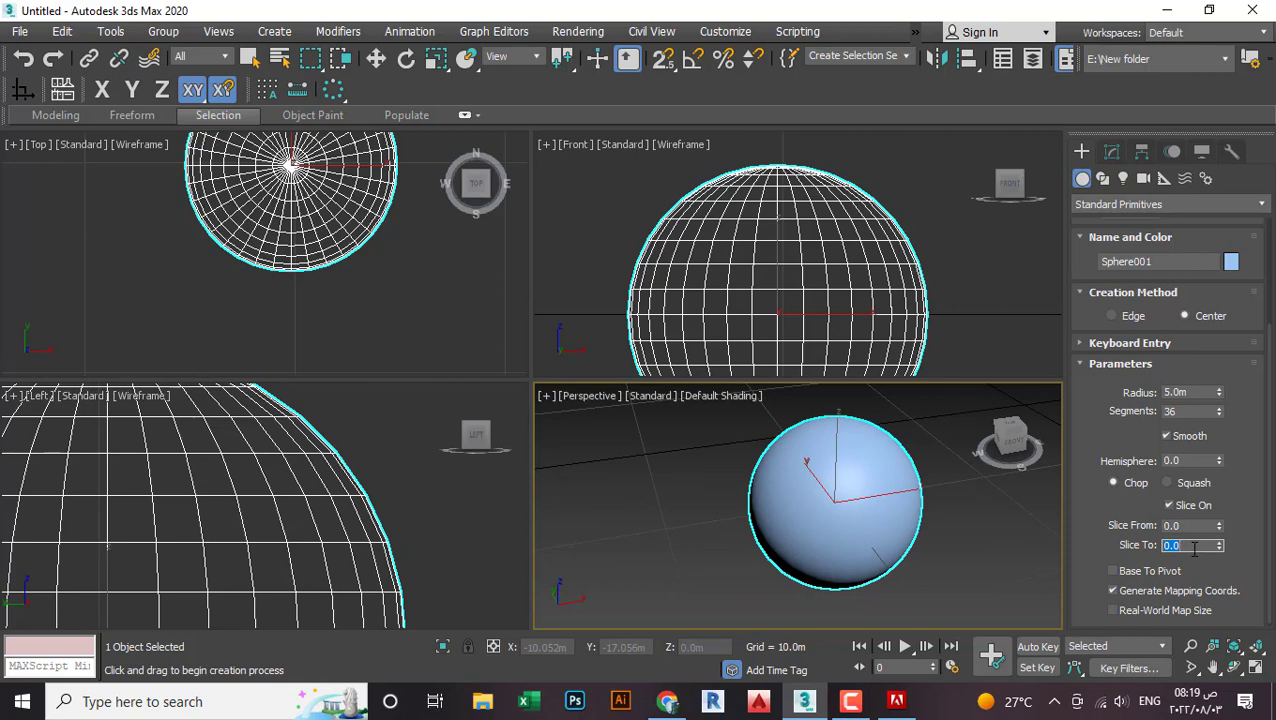
{"action": "type", "text": "90"}
{"action": "double_click", "coordinate": [1169, 546]}
{"action": "key", "text": "Return"}
{"action": "middle_click_drag", "start_coordinate": [762, 523], "coordinate": [1031, 535], "text": "alt"}
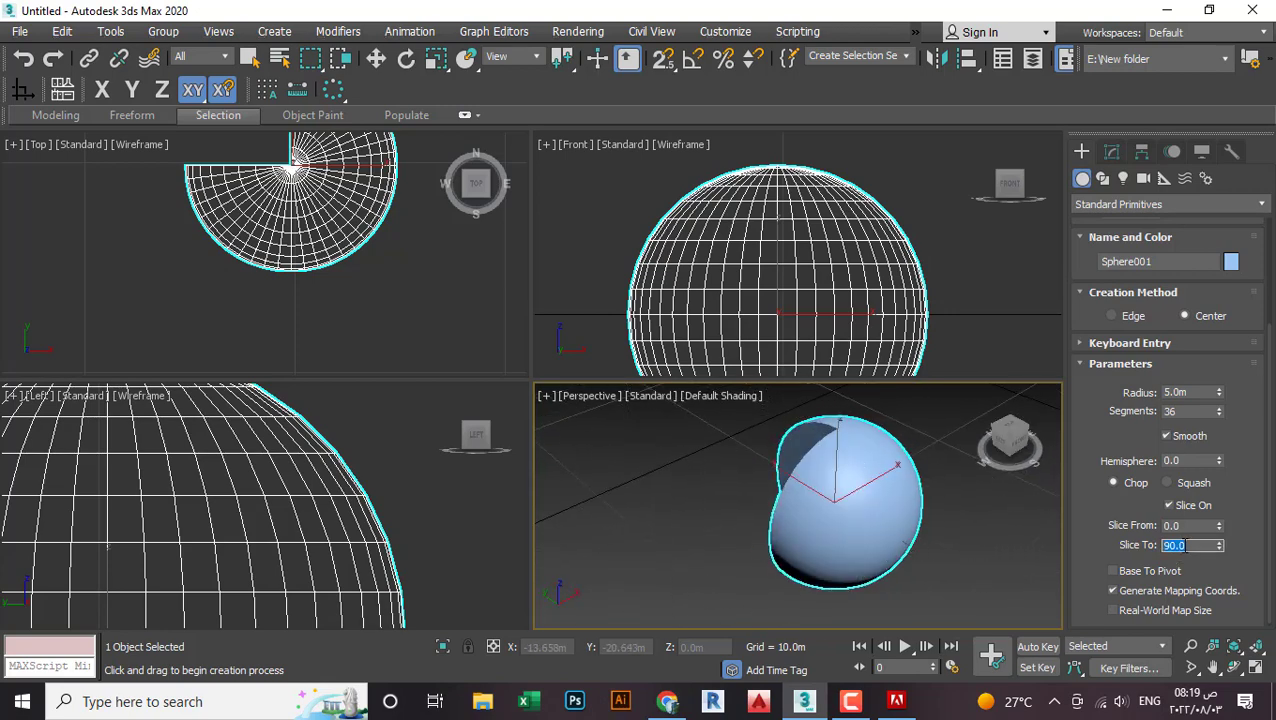
{"action": "key", "text": "Return"}
{"action": "middle_click_drag", "start_coordinate": [957, 524], "coordinate": [994, 518], "text": "alt"}
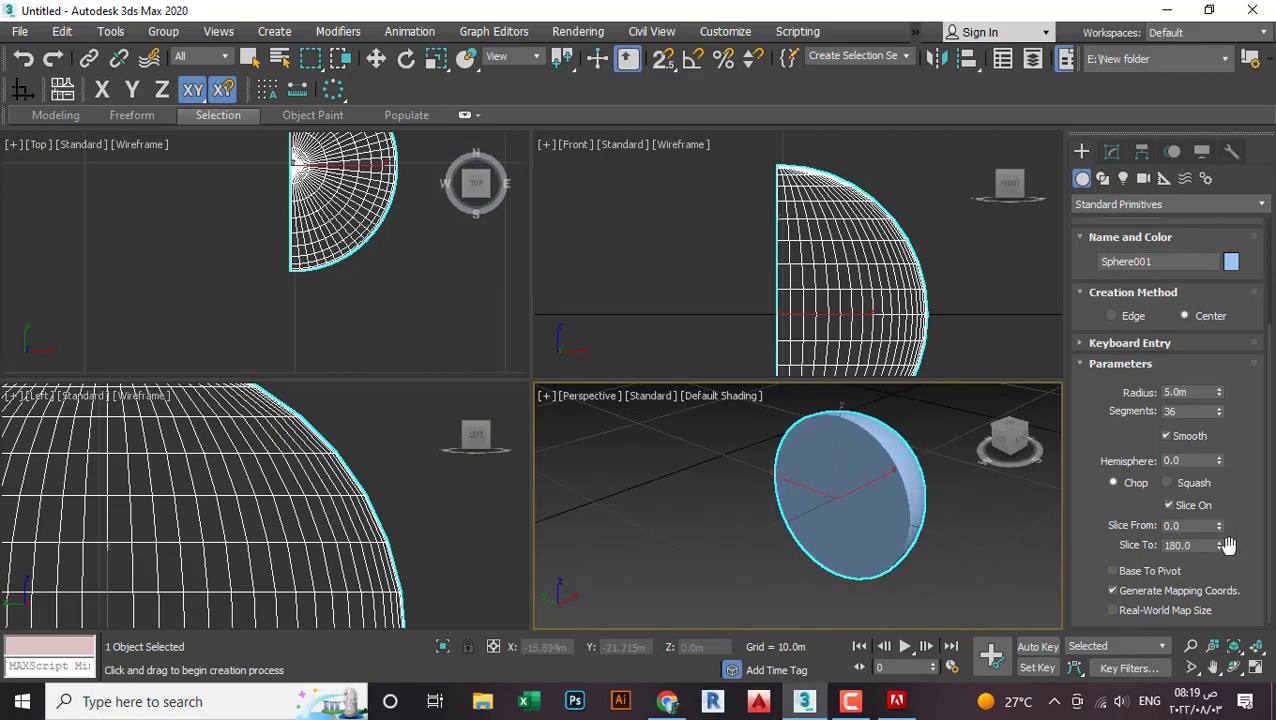
Step: Vary the sphere's Slice To angle and delete the sphere from the scene
{"action": "left_click_drag", "start_coordinate": [1219, 548], "coordinate": [1181, 660]}
{"action": "middle_click_drag", "start_coordinate": [886, 526], "coordinate": [848, 566]}
{"action": "key", "text": "Delete"}
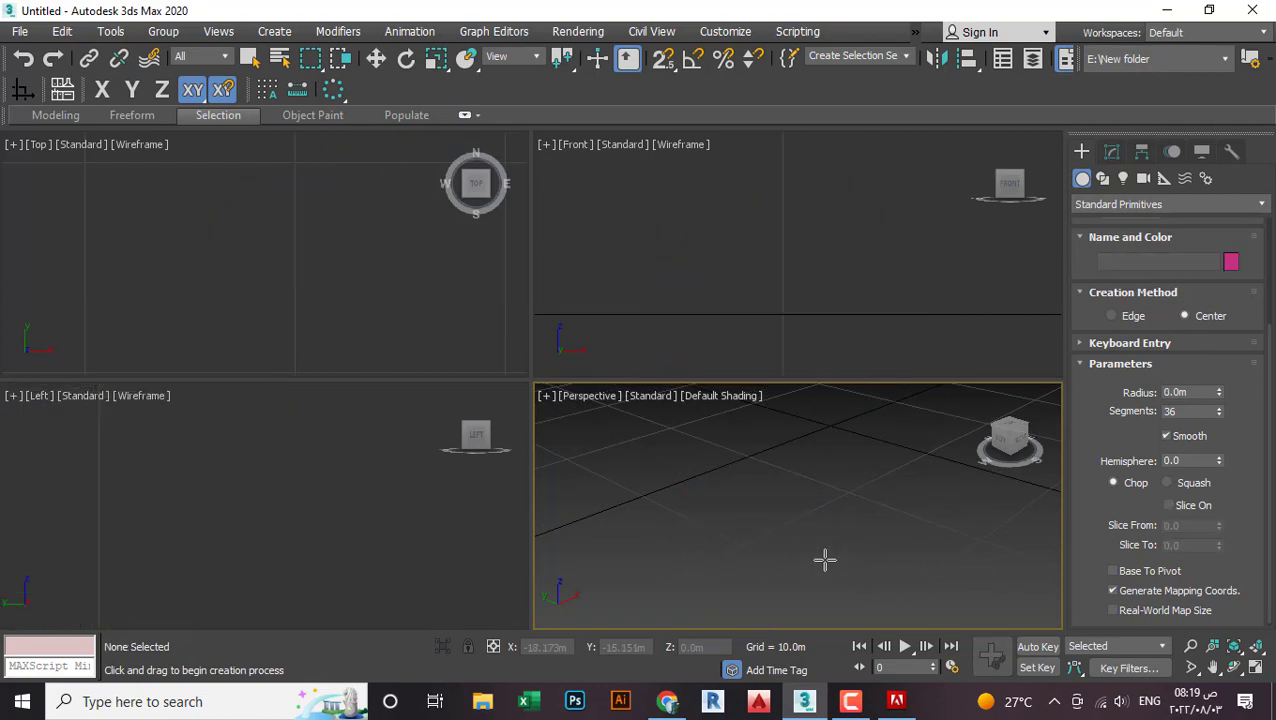
Step: Create a cylinder with a radius of about 7.3 m and a height of about 23.7 m in the Perspective viewport, and undo it
{"action": "left_click_drag", "start_coordinate": [1127, 237], "coordinate": [1162, 388]}
{"action": "left_click", "coordinate": [1140, 308]}
{"action": "middle_click_drag", "start_coordinate": [868, 480], "coordinate": [866, 581]}
{"action": "middle_click_drag", "start_coordinate": [822, 541], "coordinate": [730, 547]}
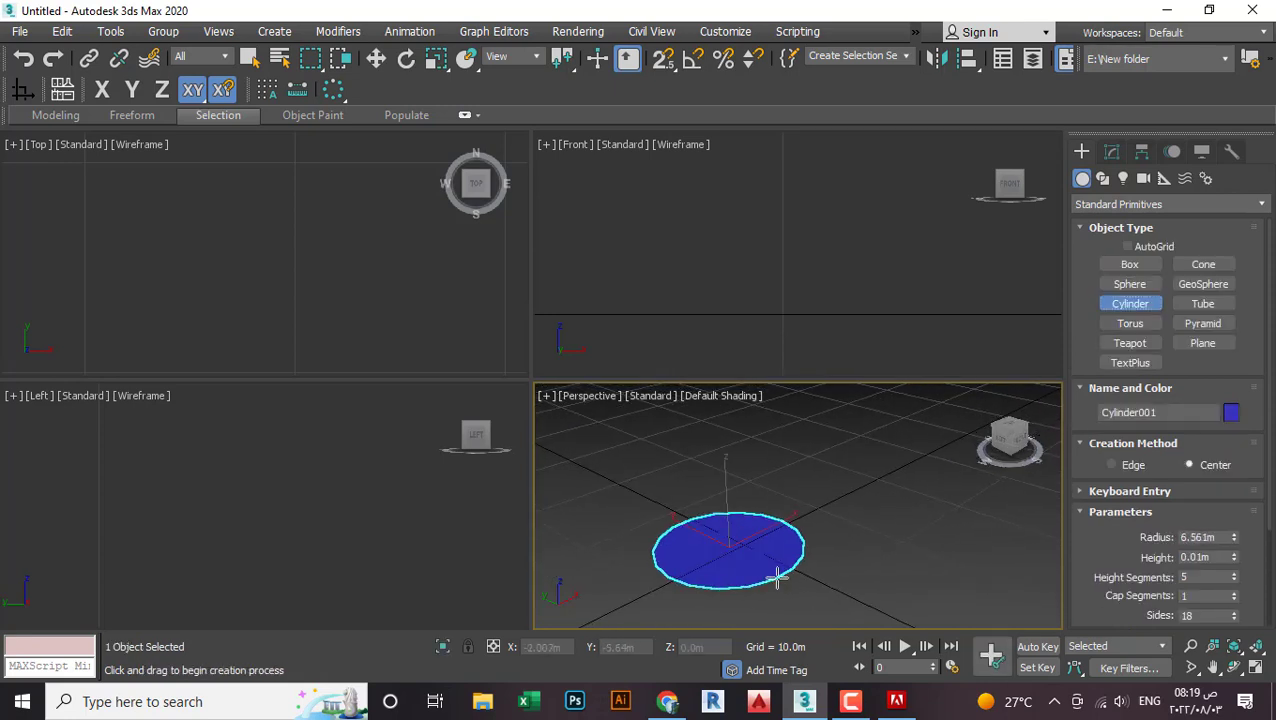
{"action": "middle_click_drag", "start_coordinate": [769, 464], "coordinate": [781, 542]}
{"action": "scroll", "coordinate": [781, 542], "scroll_direction": "down", "scroll_amount": 3}
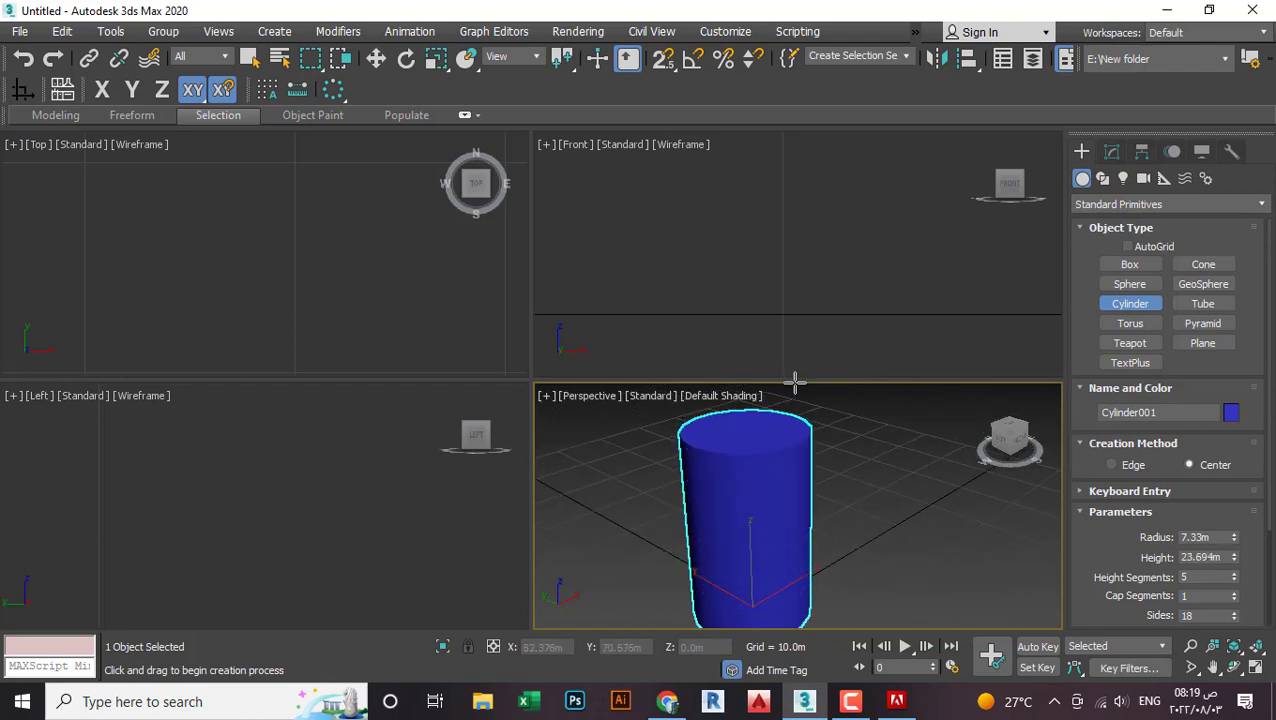
{"action": "scroll", "coordinate": [1190, 540], "scroll_direction": "down", "scroll_amount": 3}
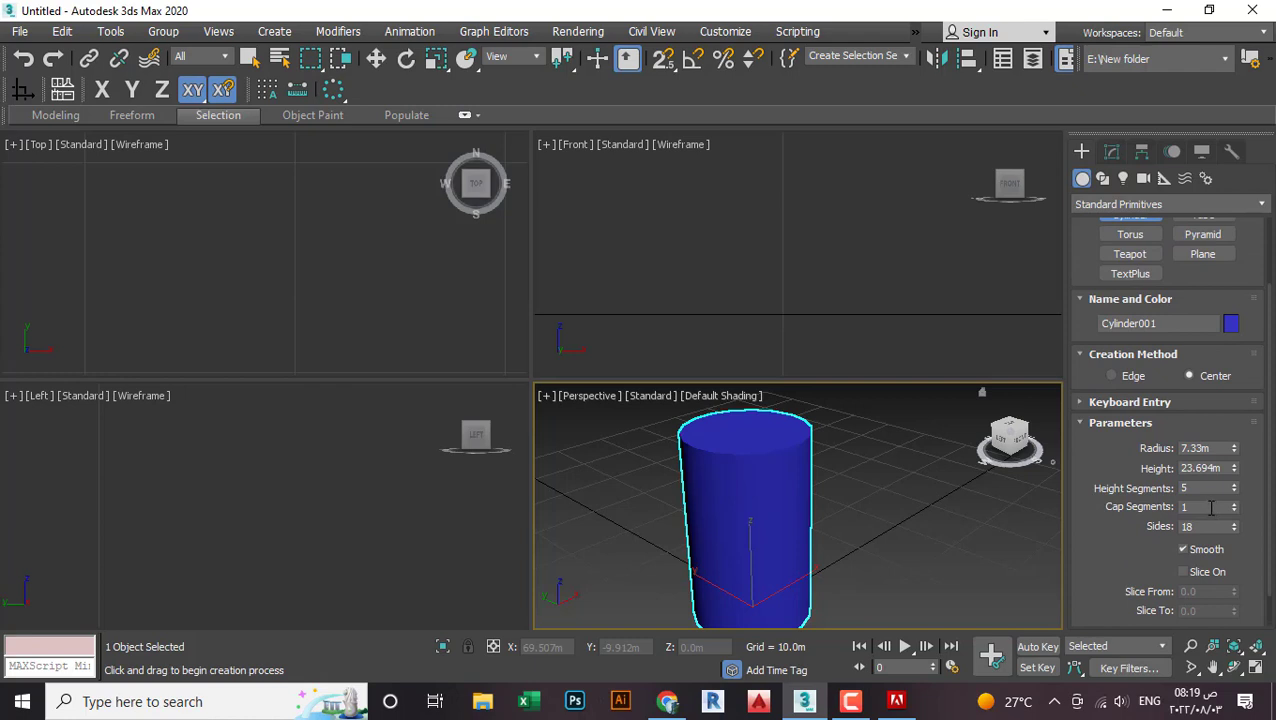
{"action": "middle_click_drag", "start_coordinate": [930, 490], "coordinate": [926, 500]}
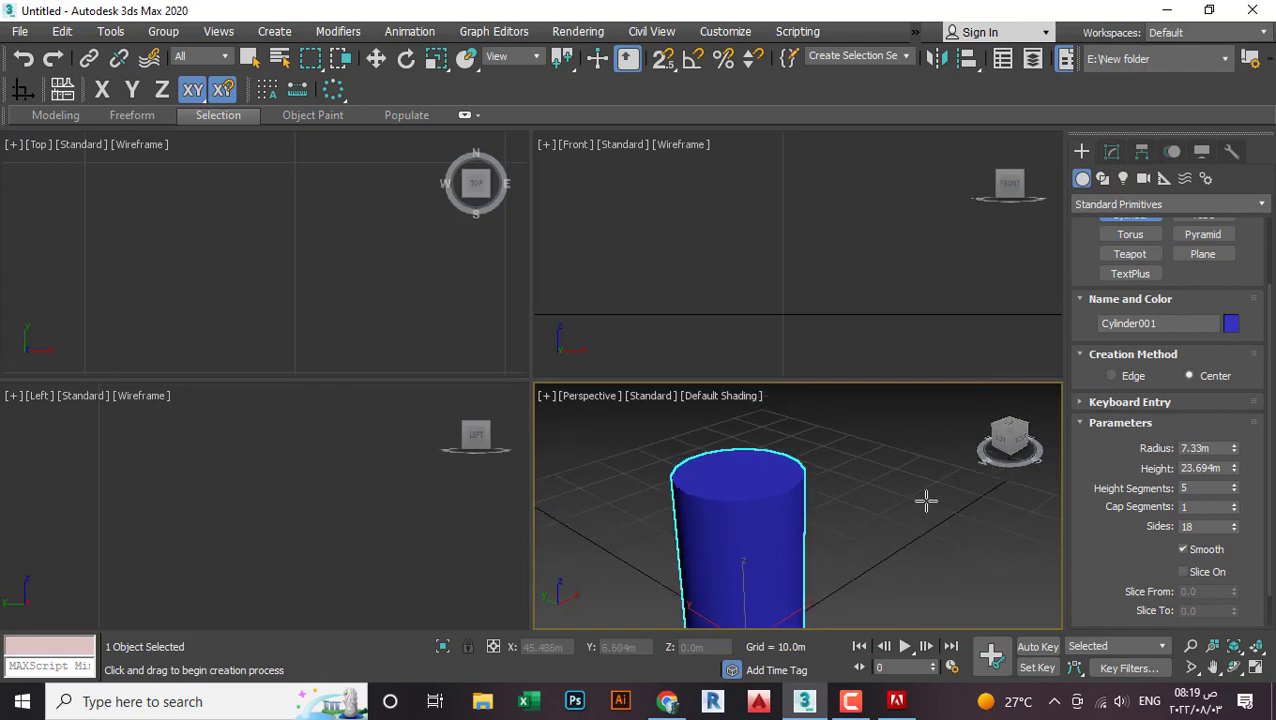
{"action": "key", "text": "ctrl+z"}
{"action": "scroll", "coordinate": [1190, 319], "scroll_direction": "up", "scroll_amount": 3}
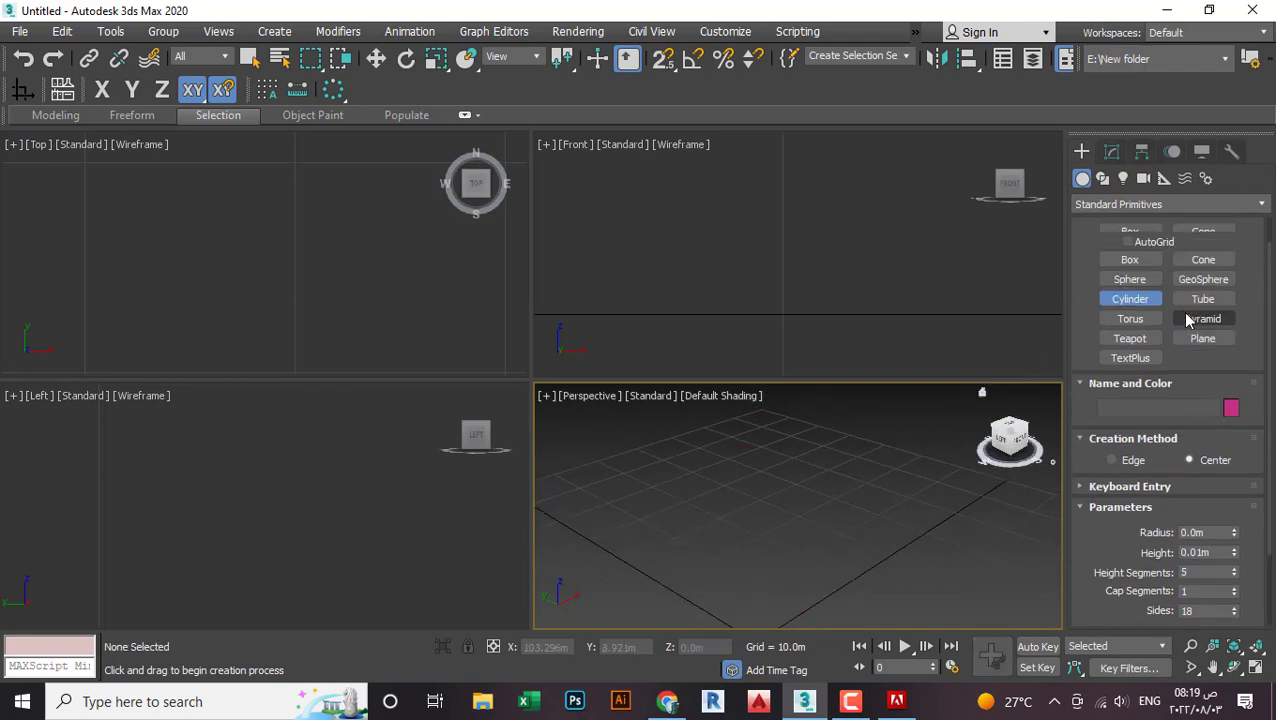
{"action": "left_click", "coordinate": [1130, 318]}
{"action": "left_click_drag", "start_coordinate": [733, 562], "coordinate": [943, 539]}
{"action": "scroll", "coordinate": [944, 529], "scroll_direction": "down", "scroll_amount": 5}
{"action": "scroll", "coordinate": [945, 527], "scroll_direction": "up", "scroll_amount": 10}
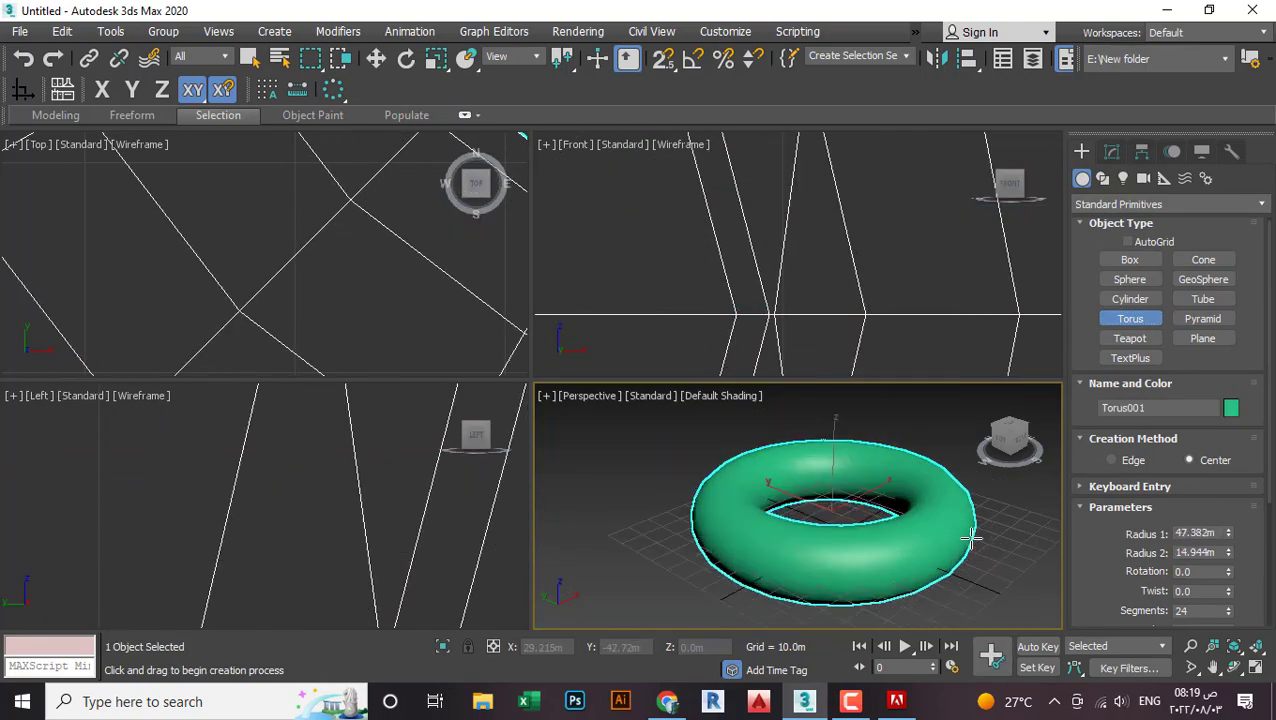
{"action": "scroll", "coordinate": [840, 515], "scroll_direction": "down", "scroll_amount": 5}
{"action": "middle_click_drag", "start_coordinate": [877, 523], "coordinate": [977, 541]}
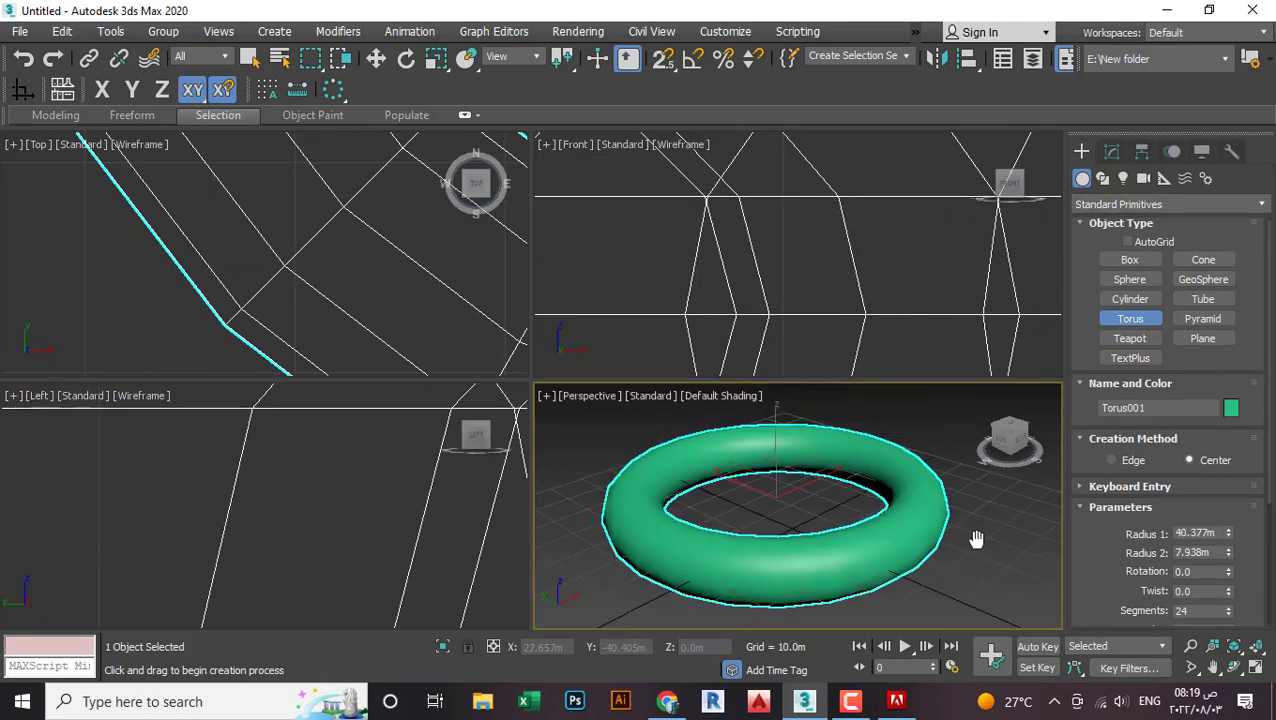
{"action": "right_click", "coordinate": [895, 518]}
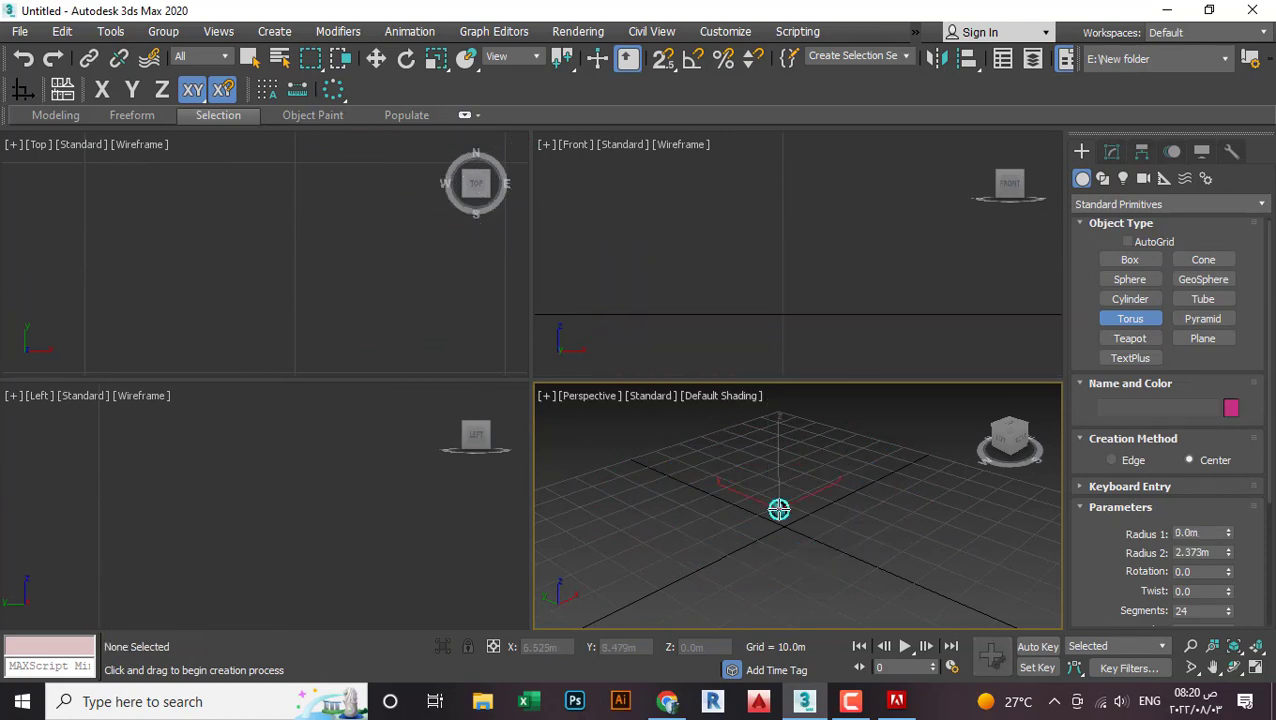
Step: Create a torus from its center in the Perspective viewport with Radius 1 about 53.5 m and Radius 2 about 10 m
{"action": "left_click_drag", "start_coordinate": [779, 510], "coordinate": [916, 562]}
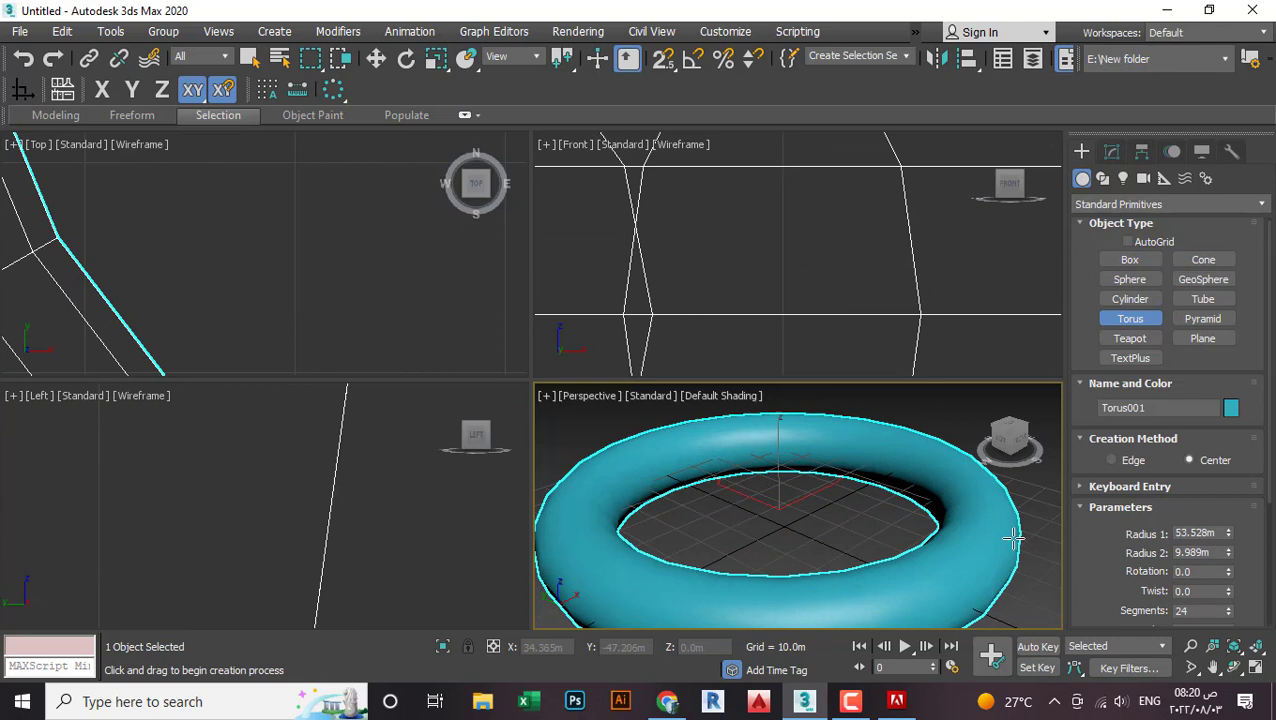
{"action": "scroll", "coordinate": [976, 557], "scroll_direction": "down", "scroll_amount": 3}
{"action": "middle_click_drag", "start_coordinate": [953, 530], "coordinate": [808, 552]}
{"action": "middle_click_drag", "start_coordinate": [808, 552], "coordinate": [785, 590], "text": "alt"}
Step: Increase the torus's Radius 1 to about 74.9 m and its Radius 2 to about 21.6 m
{"action": "left_click_drag", "start_coordinate": [1138, 565], "coordinate": [1070, 428]}
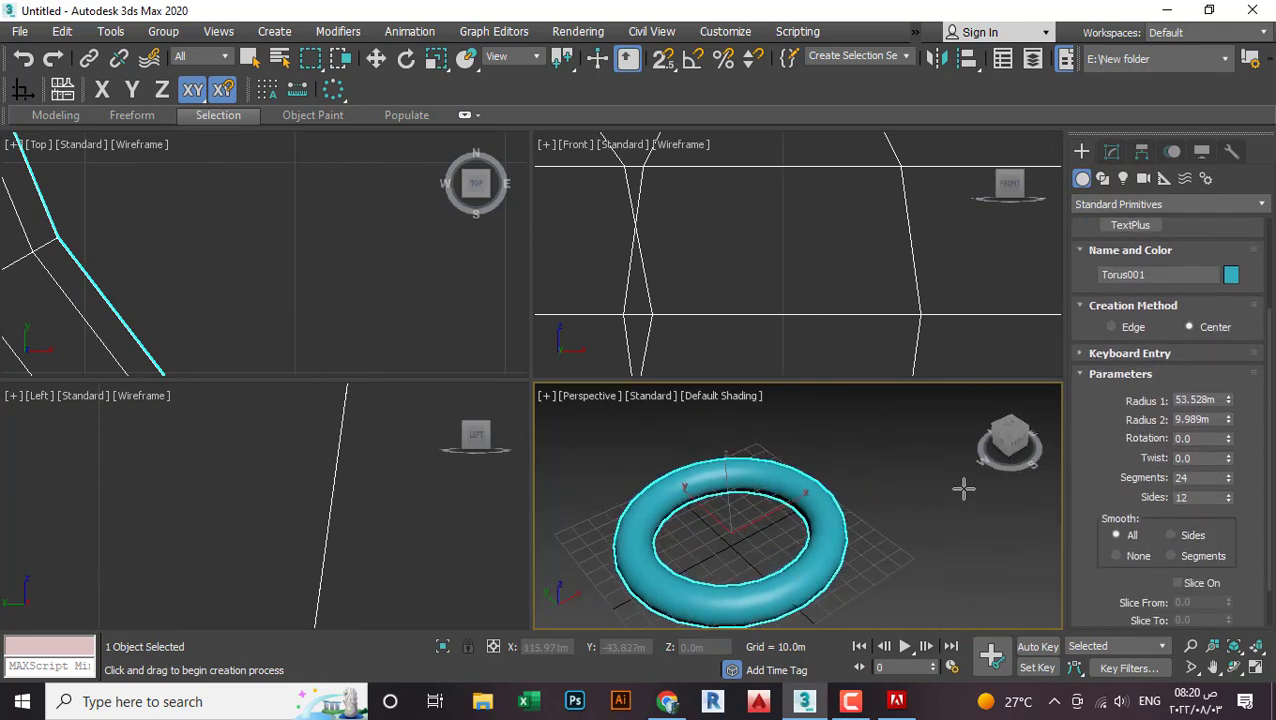
{"action": "left_click_drag", "start_coordinate": [1229, 400], "coordinate": [1257, 360]}
{"action": "left_click_drag", "start_coordinate": [1230, 420], "coordinate": [1230, 312]}
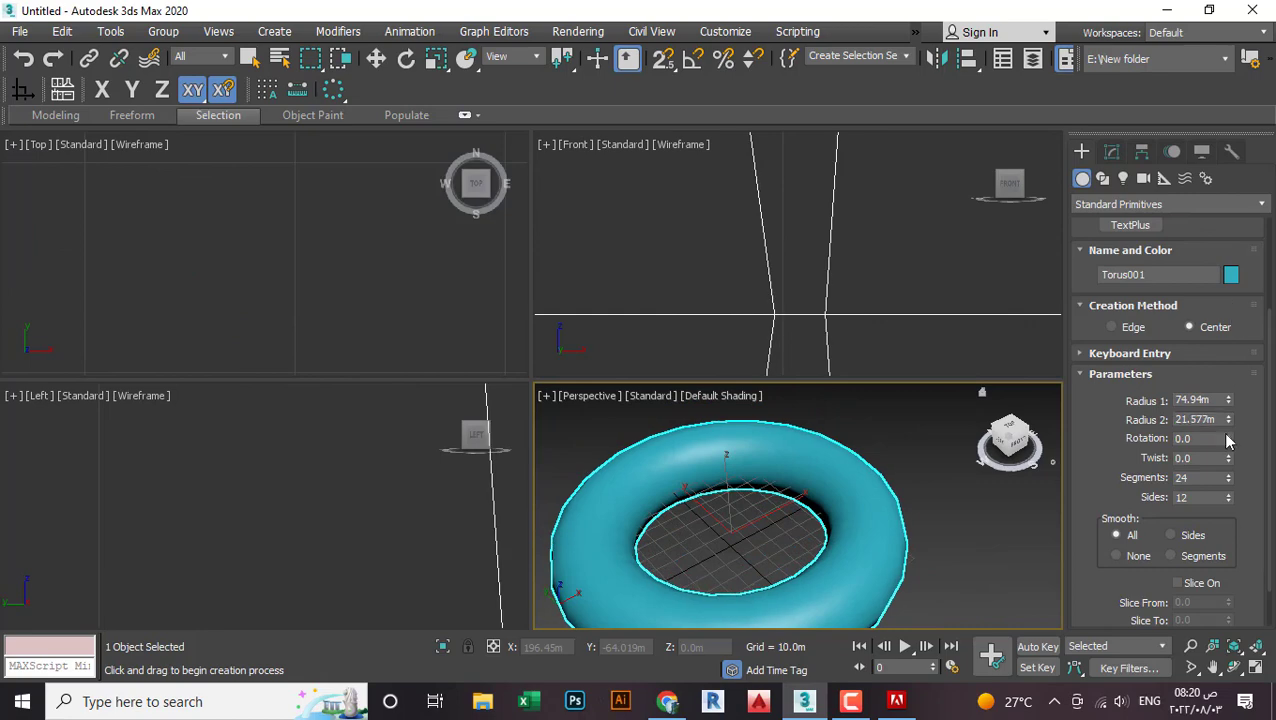
Step: Raise the torus's Twist to about 4647 and delete the torus from the scene
{"action": "scroll", "coordinate": [822, 287], "scroll_direction": "down", "scroll_amount": 2}
{"action": "scroll", "coordinate": [909, 293], "scroll_direction": "down", "scroll_amount": 5}
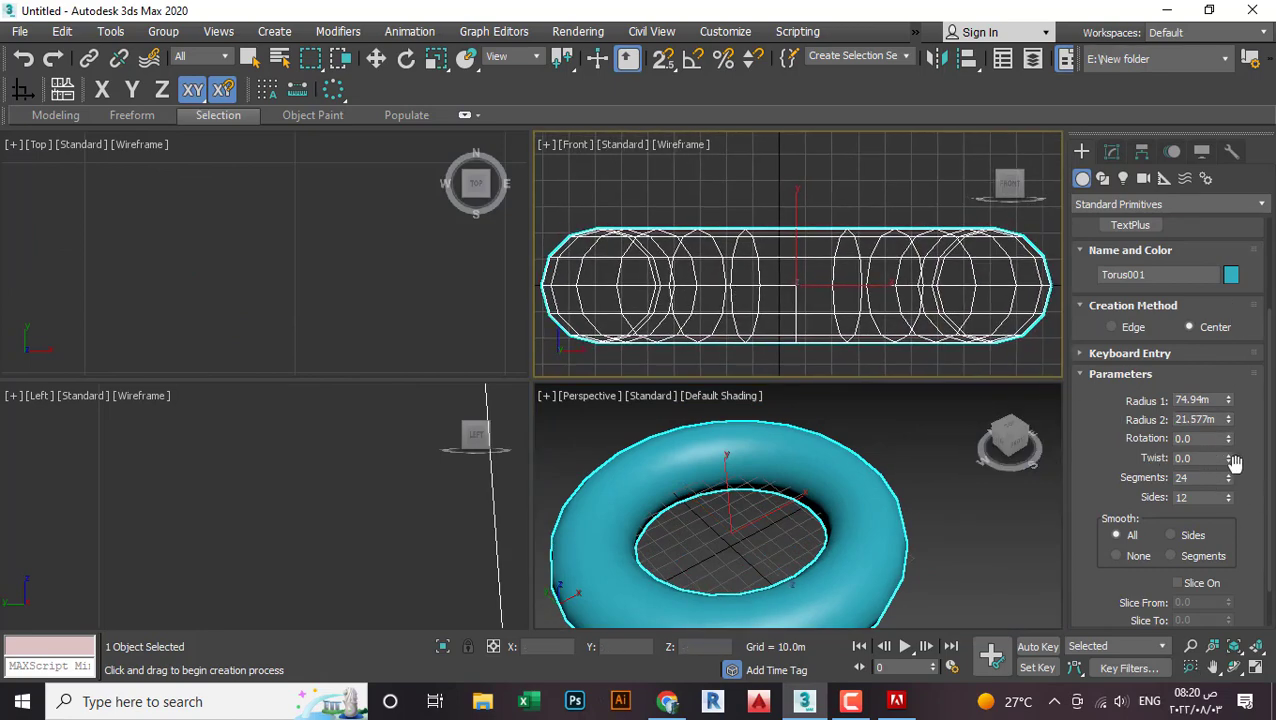
{"action": "mouse_move", "coordinate": [1228, 458]}
{"action": "left_mouse_down"}
{"action": "mouse_move", "coordinate": [1190, 180]}
{"action": "mouse_move", "coordinate": [1150, 400]}
{"action": "mouse_move", "coordinate": [1102, 350]}
{"action": "mouse_move", "coordinate": [1160, 151]}
{"action": "mouse_move", "coordinate": [1000, 300]}
{"action": "mouse_move", "coordinate": [900, 200]}
{"action": "mouse_move", "coordinate": [877, 128]}
{"action": "mouse_move", "coordinate": [819, 379]}
{"action": "mouse_move", "coordinate": [783, 625]}
{"action": "mouse_move", "coordinate": [726, 199]}
{"action": "mouse_move", "coordinate": [673, 478]}
{"action": "left_mouse_up"}
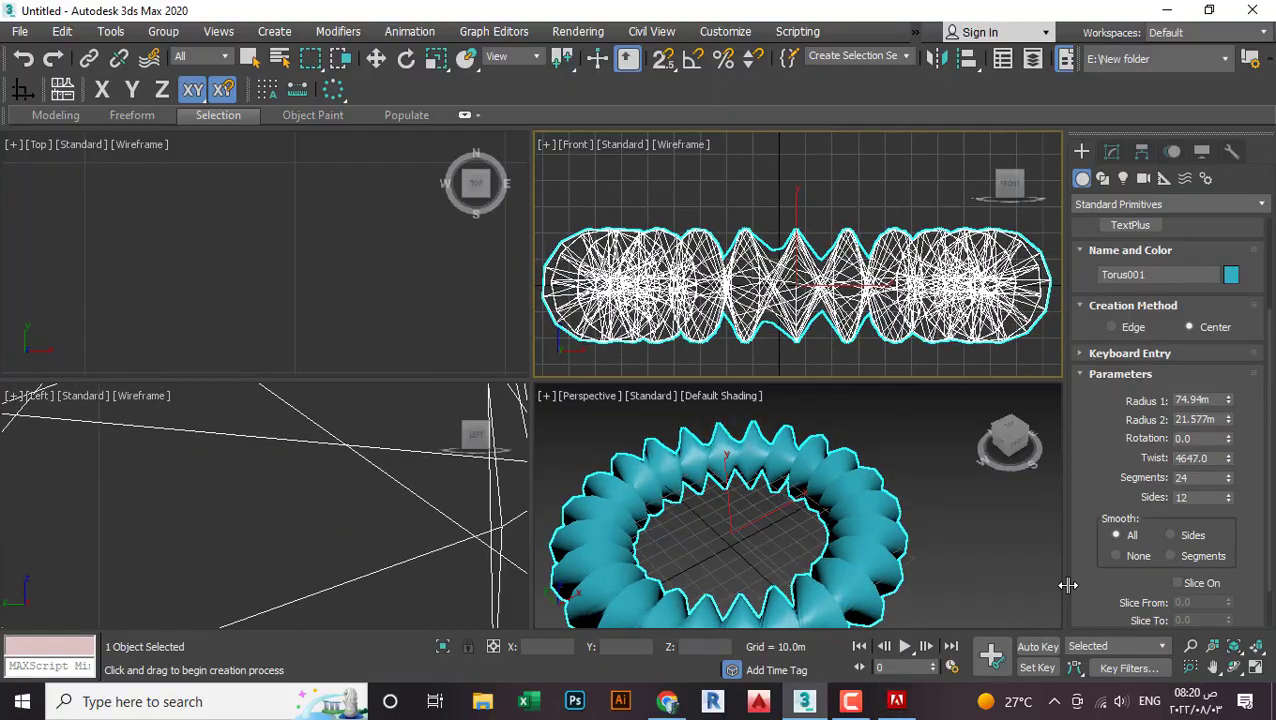
{"action": "left_click_drag", "start_coordinate": [1148, 495], "coordinate": [1138, 424]}
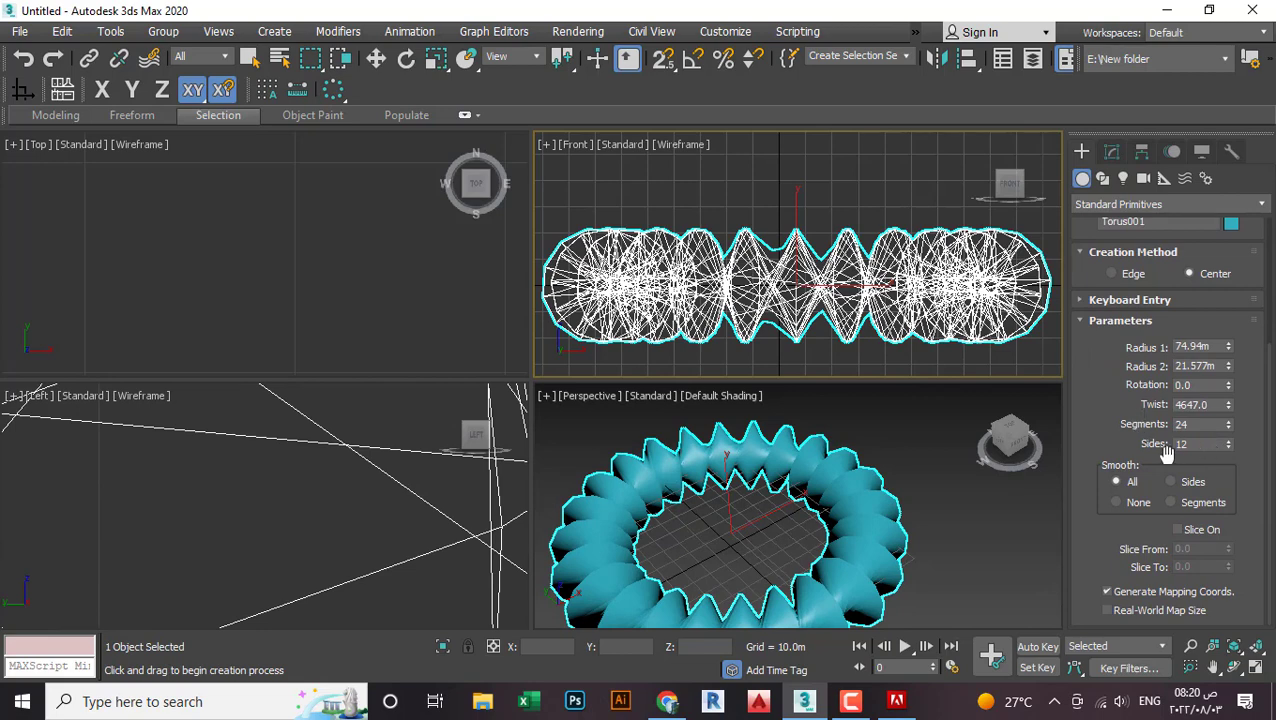
{"action": "key", "text": "Delete"}
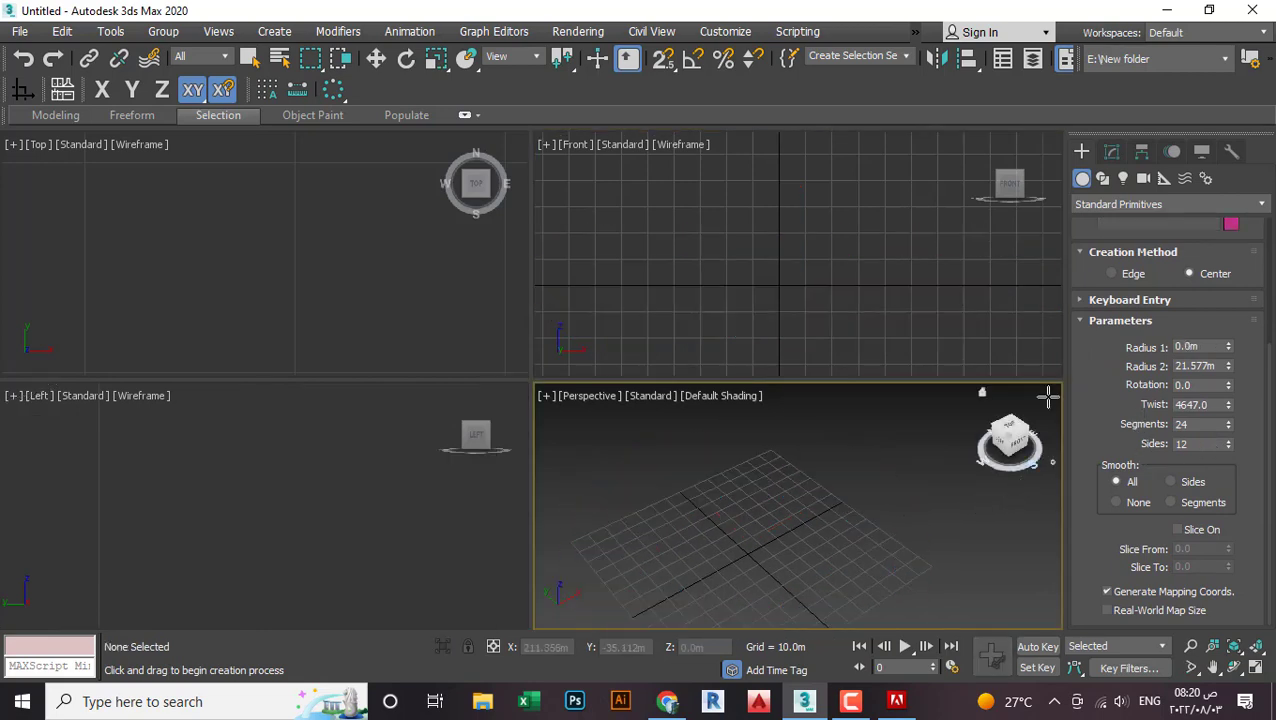
Step: Create a teapot from its center near the grid origin in the Perspective viewport
{"action": "left_click", "coordinate": [1081, 152]}
{"action": "left_click", "coordinate": [1129, 343]}
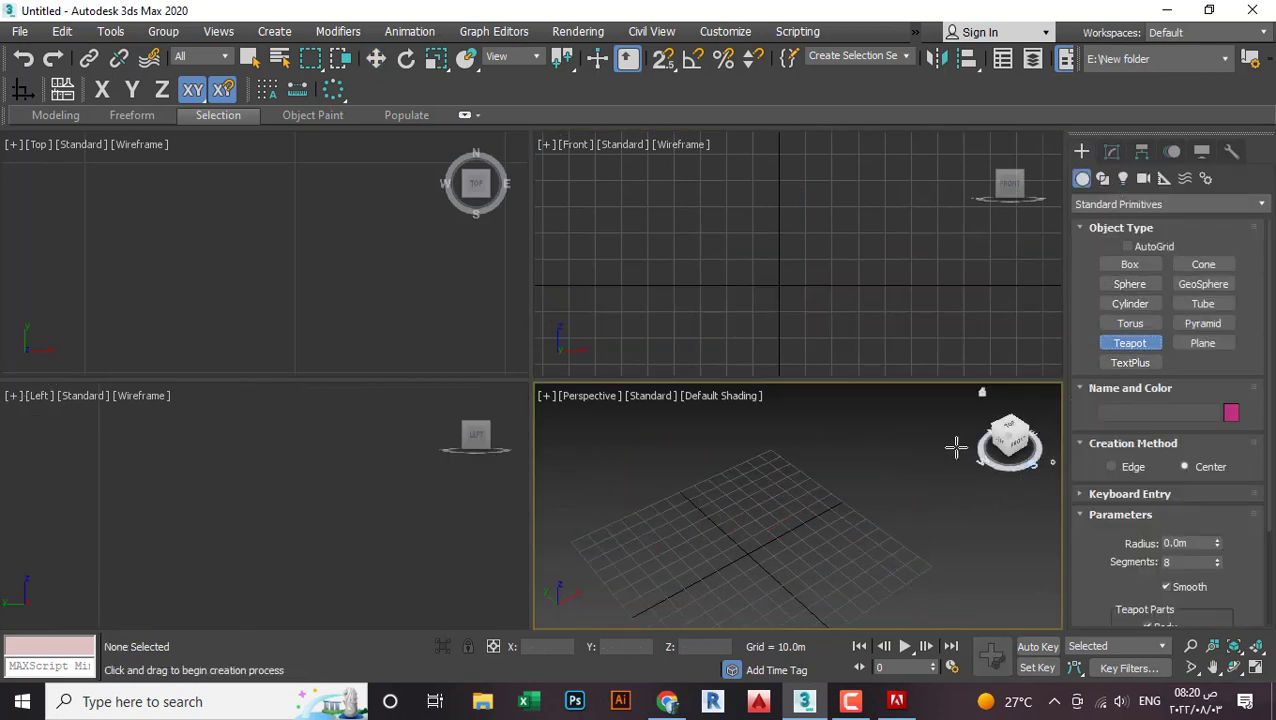
{"action": "middle_click_drag", "start_coordinate": [823, 500], "coordinate": [866, 404]}
{"action": "scroll", "coordinate": [789, 487], "scroll_direction": "up", "scroll_amount": 4}
{"action": "middle_click_drag", "start_coordinate": [795, 455], "coordinate": [812, 499]}
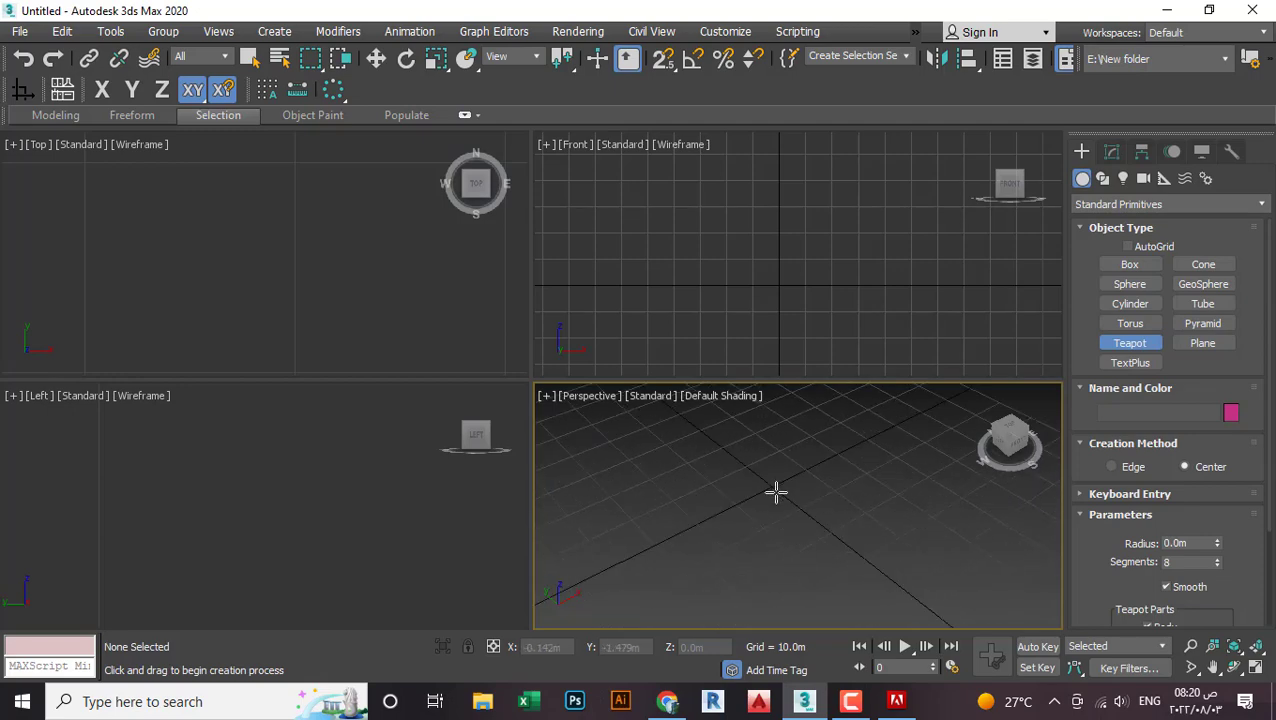
{"action": "left_click_drag", "start_coordinate": [775, 493], "coordinate": [832, 492]}
{"action": "middle_click_drag", "start_coordinate": [839, 471], "coordinate": [860, 528]}
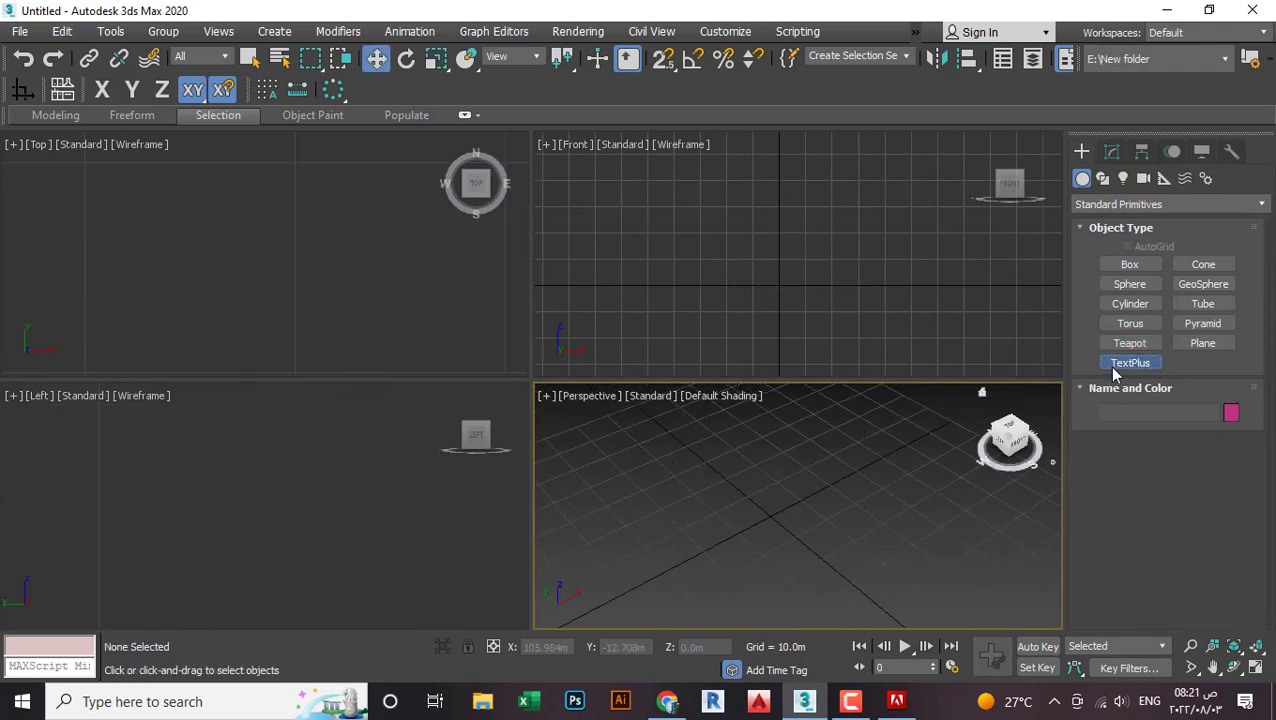
Step: Place a TextPlus object near the grid origin in the Perspective viewport and change its text to "3D"
{"action": "left_click", "coordinate": [1129, 363]}
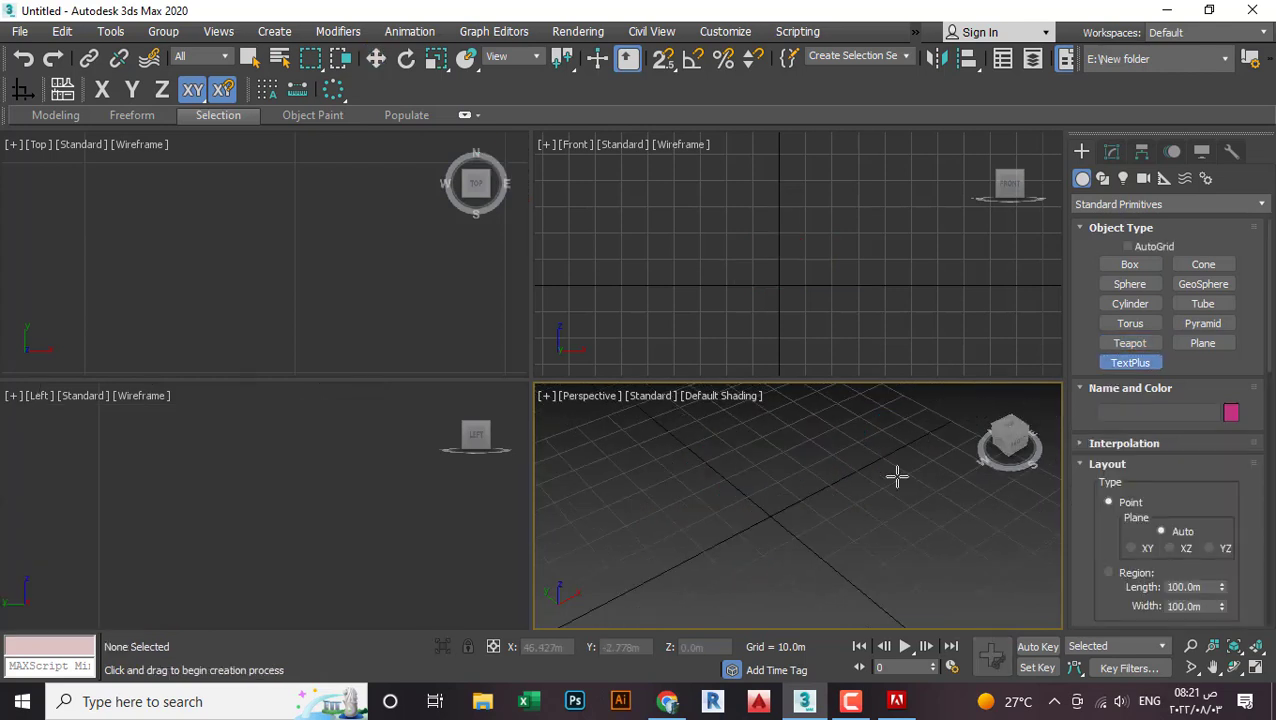
{"action": "left_click", "coordinate": [778, 524]}
{"action": "scroll", "coordinate": [1140, 548], "scroll_direction": "down", "scroll_amount": 4}
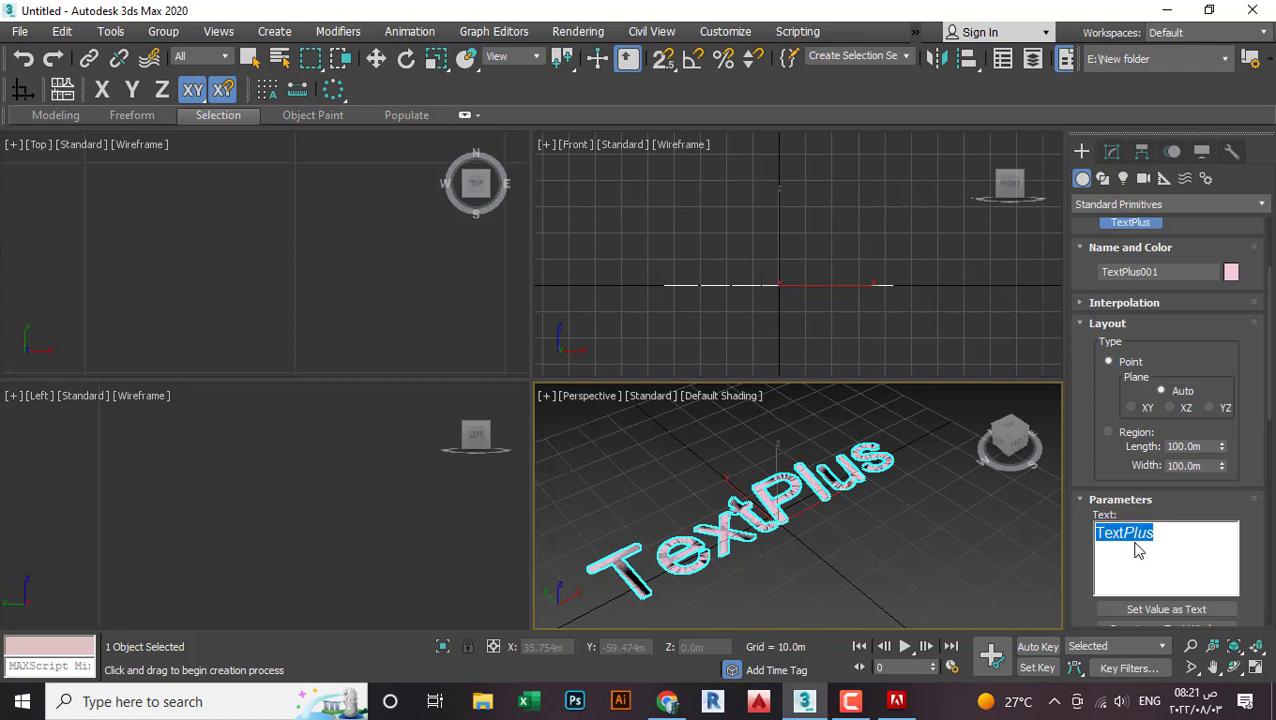
{"action": "type", "text": "3D"}
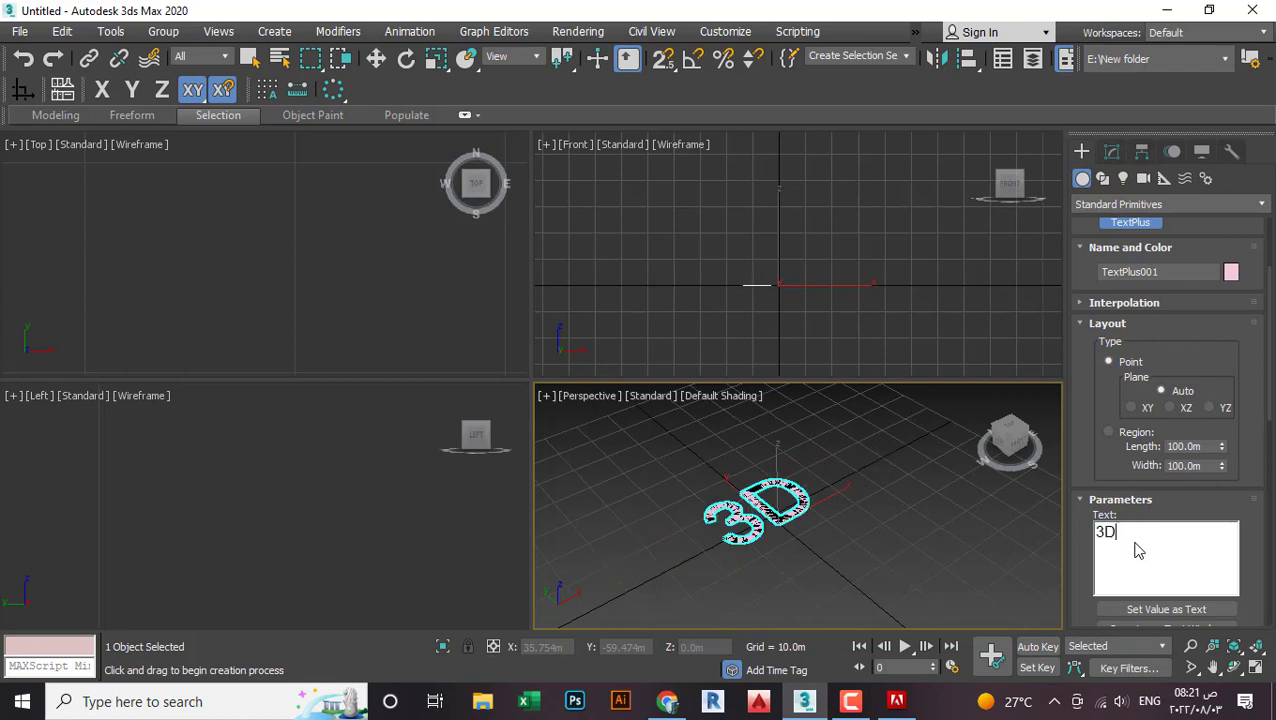
Step: Extend the TextPlus object's text to "3Ds Max"
{"action": "type", "text": "s Mac"}
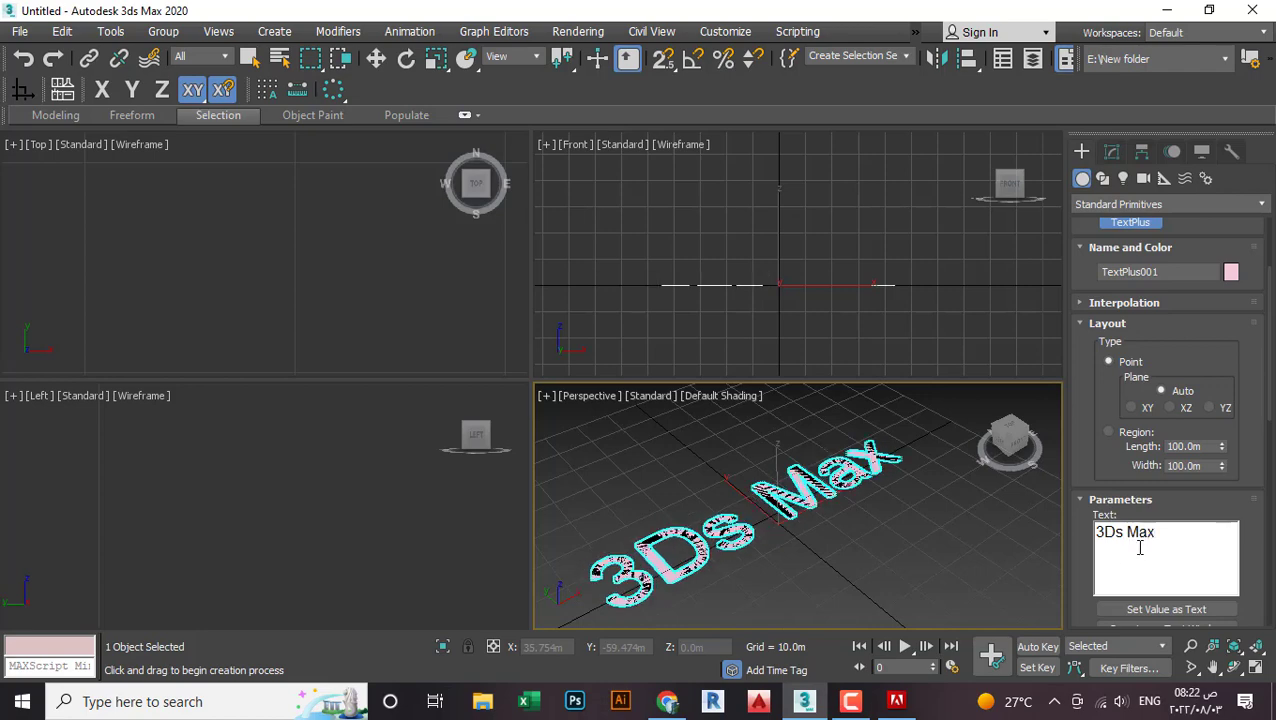
{"action": "scroll", "coordinate": [789, 512], "scroll_direction": "up", "scroll_amount": 4}
{"action": "scroll", "coordinate": [814, 484], "scroll_direction": "down", "scroll_amount": 2}
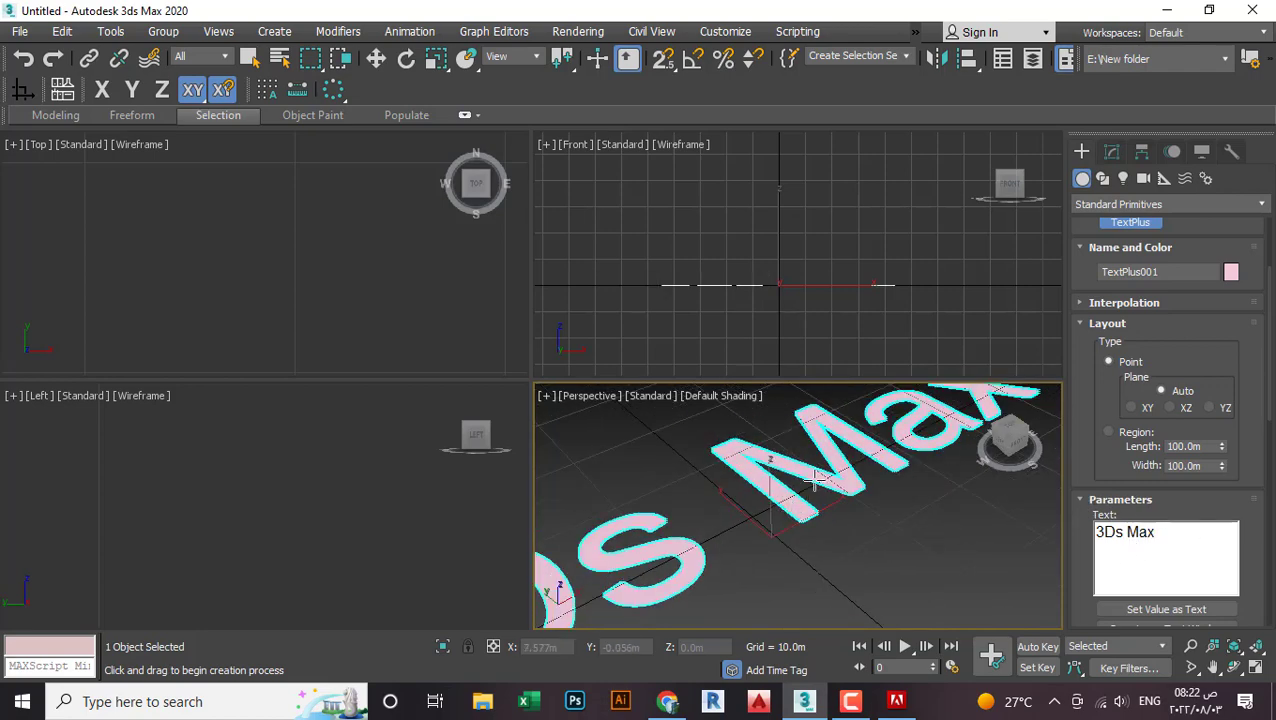
{"action": "scroll", "coordinate": [820, 482], "scroll_direction": "up", "scroll_amount": 1}
{"action": "scroll", "coordinate": [835, 476], "scroll_direction": "down", "scroll_amount": 2}
Step: Finish text creation and delete the "3Ds Max" text object from the scene
{"action": "right_click", "coordinate": [881, 501]}
{"action": "left_click", "coordinate": [881, 501]}
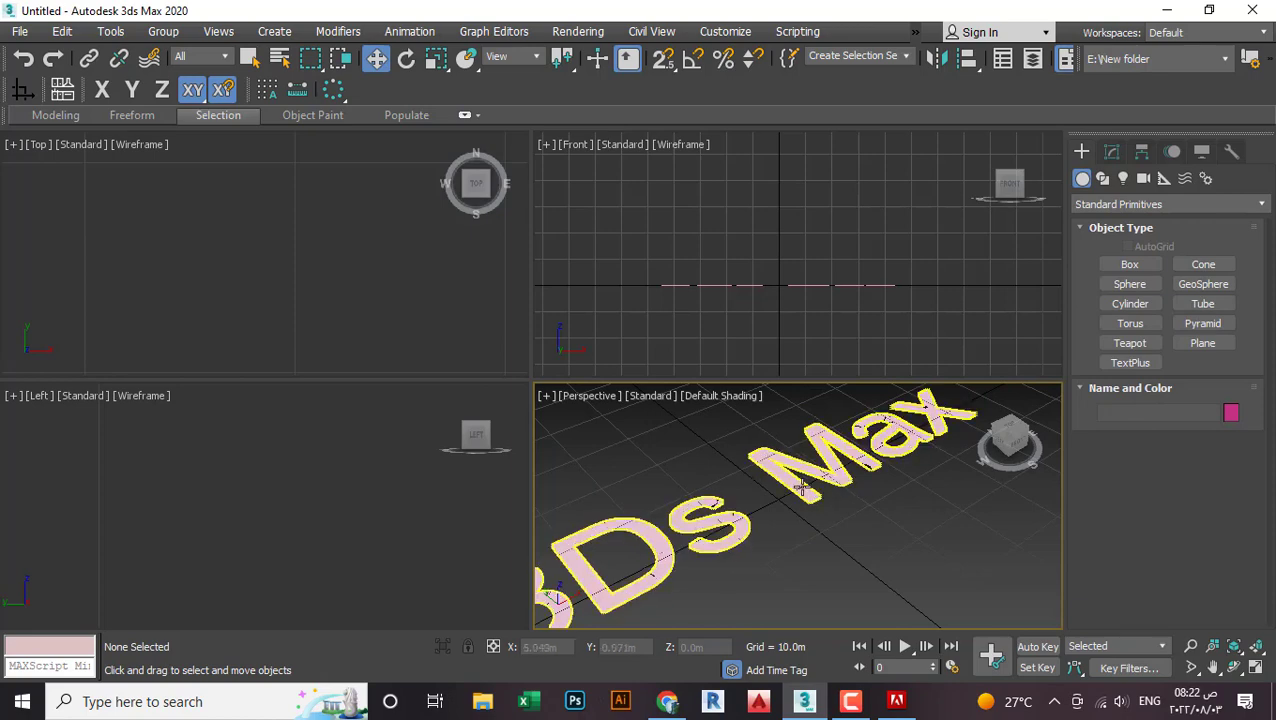
{"action": "left_click", "coordinate": [808, 486]}
{"action": "key", "text": "Delete"}
Step: Create a cone from its center near the grid origin with Radius 1 about 17.7 m, Radius 2 0 m and height about 45.5 m
{"action": "left_click", "coordinate": [1200, 265]}
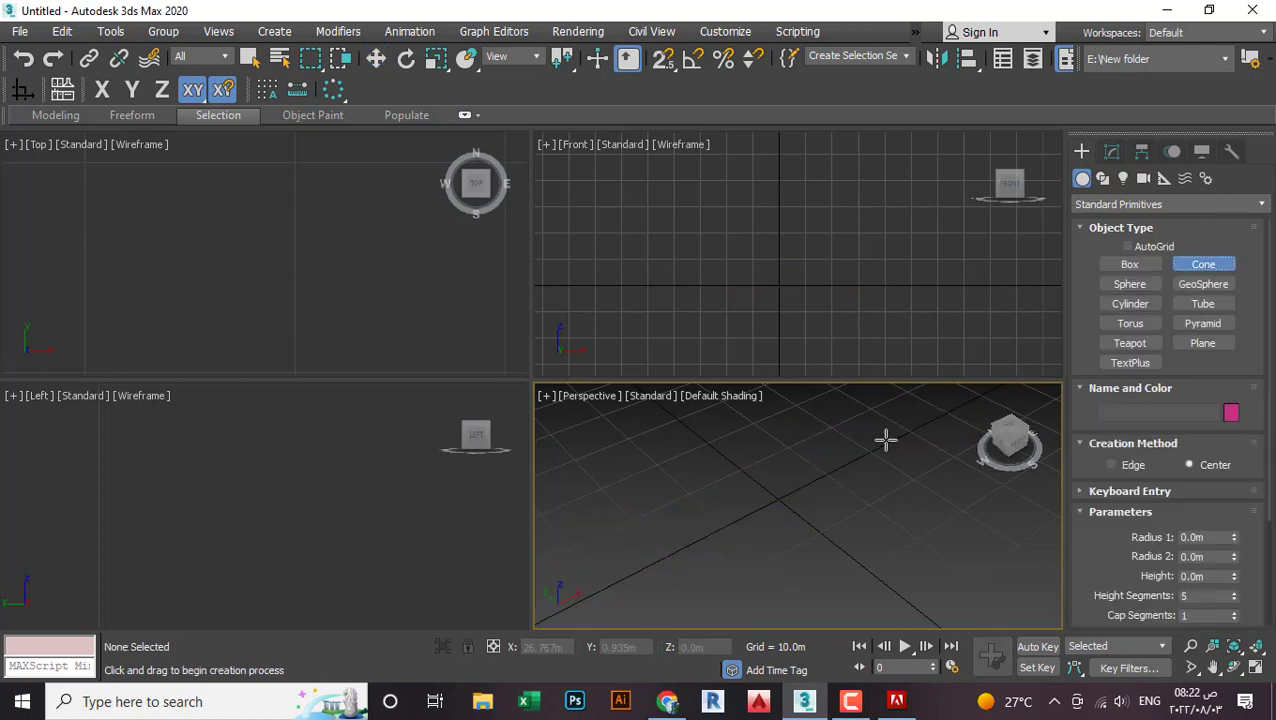
{"action": "middle_click_drag", "start_coordinate": [883, 441], "coordinate": [738, 514]}
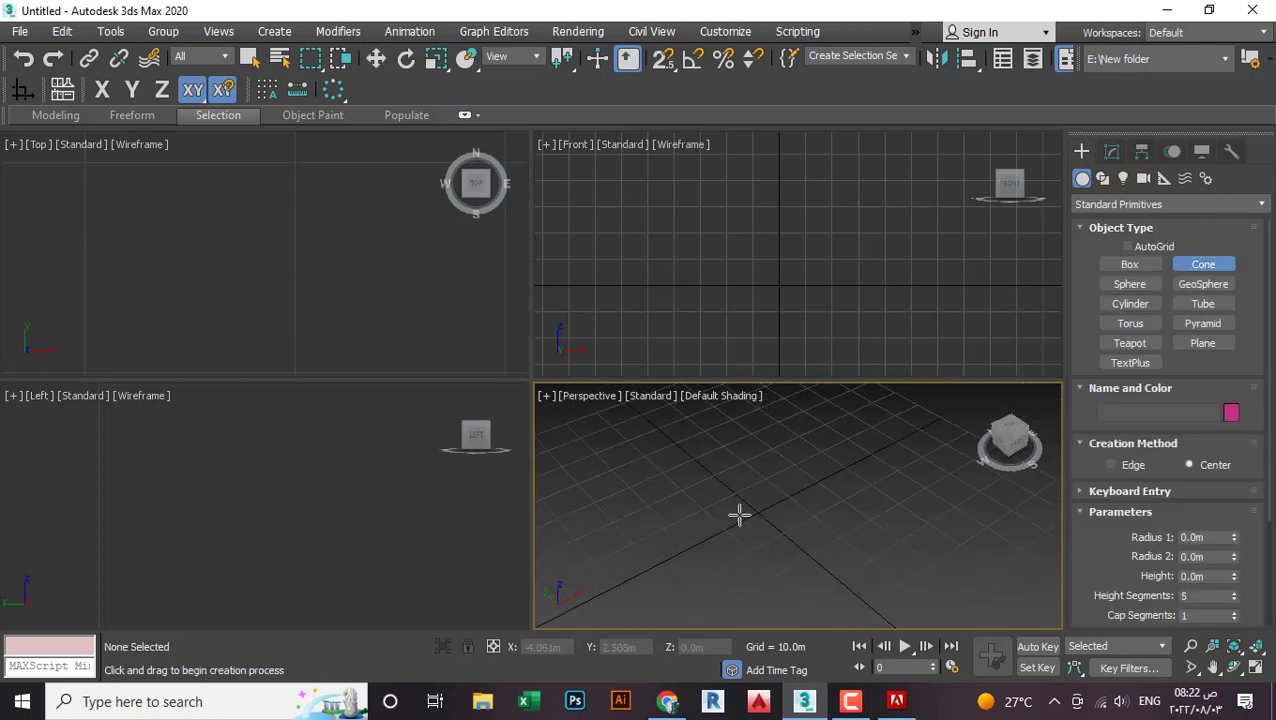
{"action": "left_click_drag", "start_coordinate": [738, 514], "coordinate": [810, 517]}
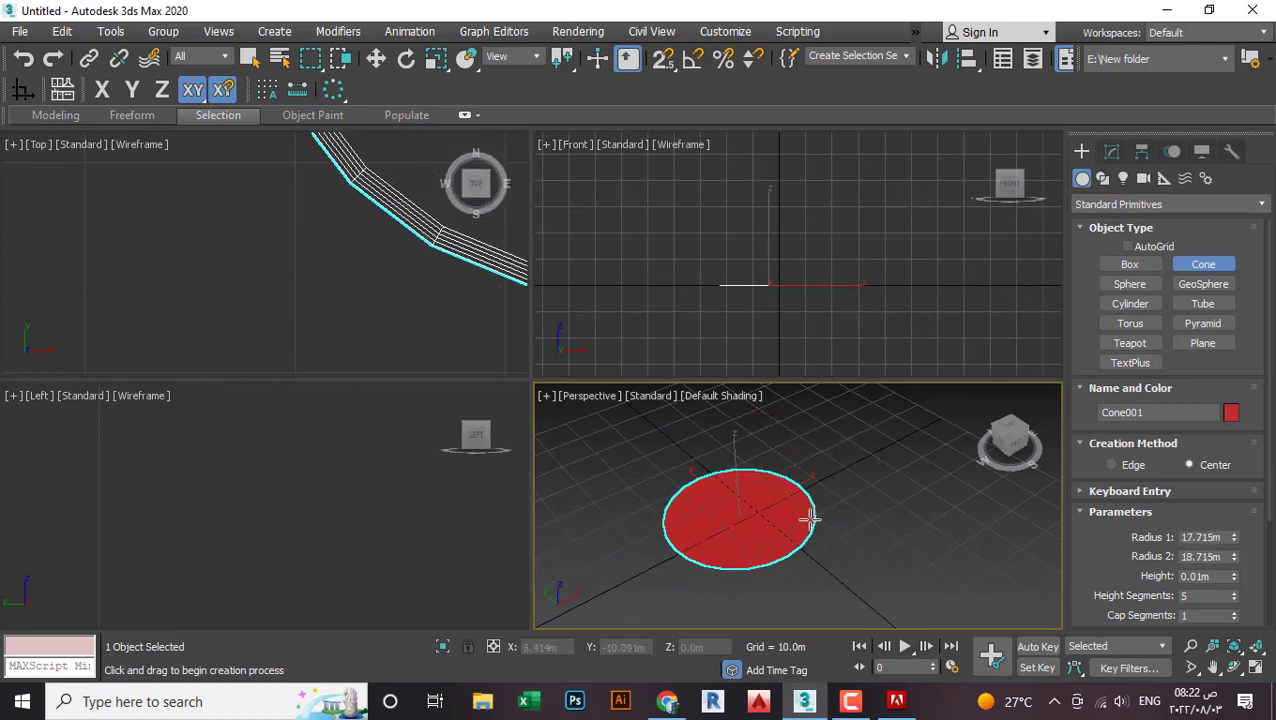
{"action": "left_click", "coordinate": [780, 416]}
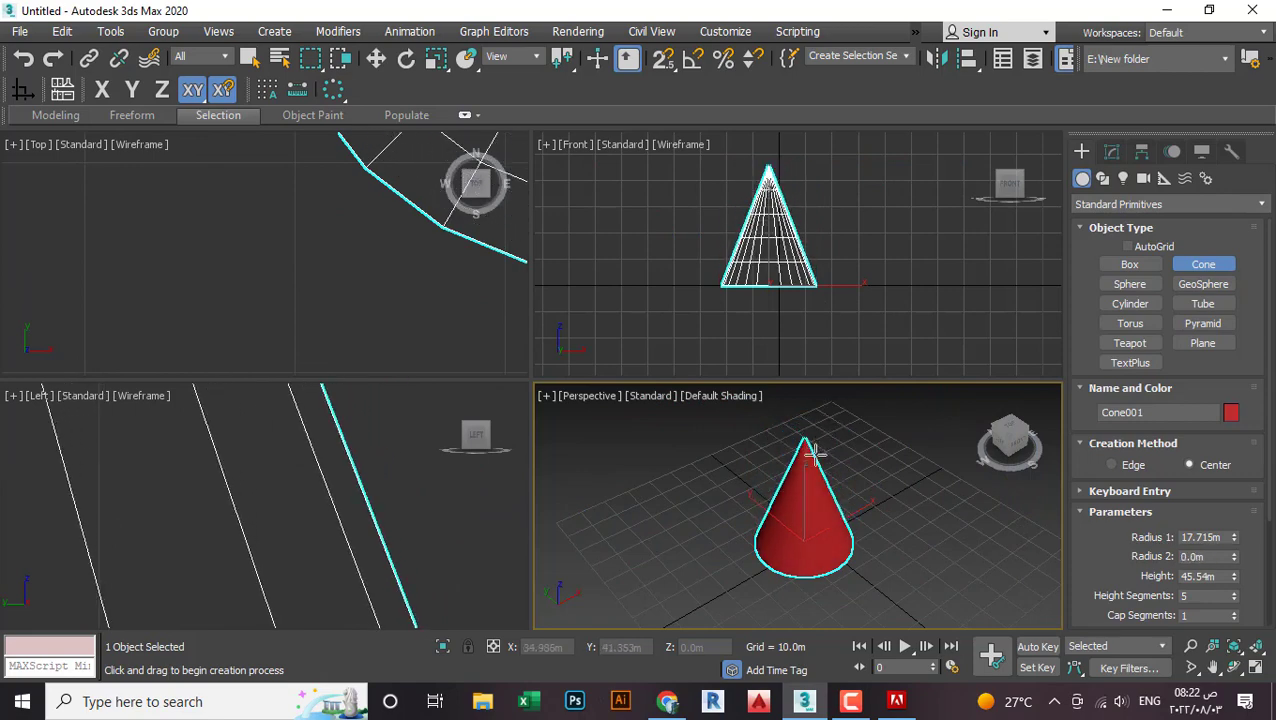
{"action": "scroll", "coordinate": [809, 521], "scroll_direction": "up", "scroll_amount": 4}
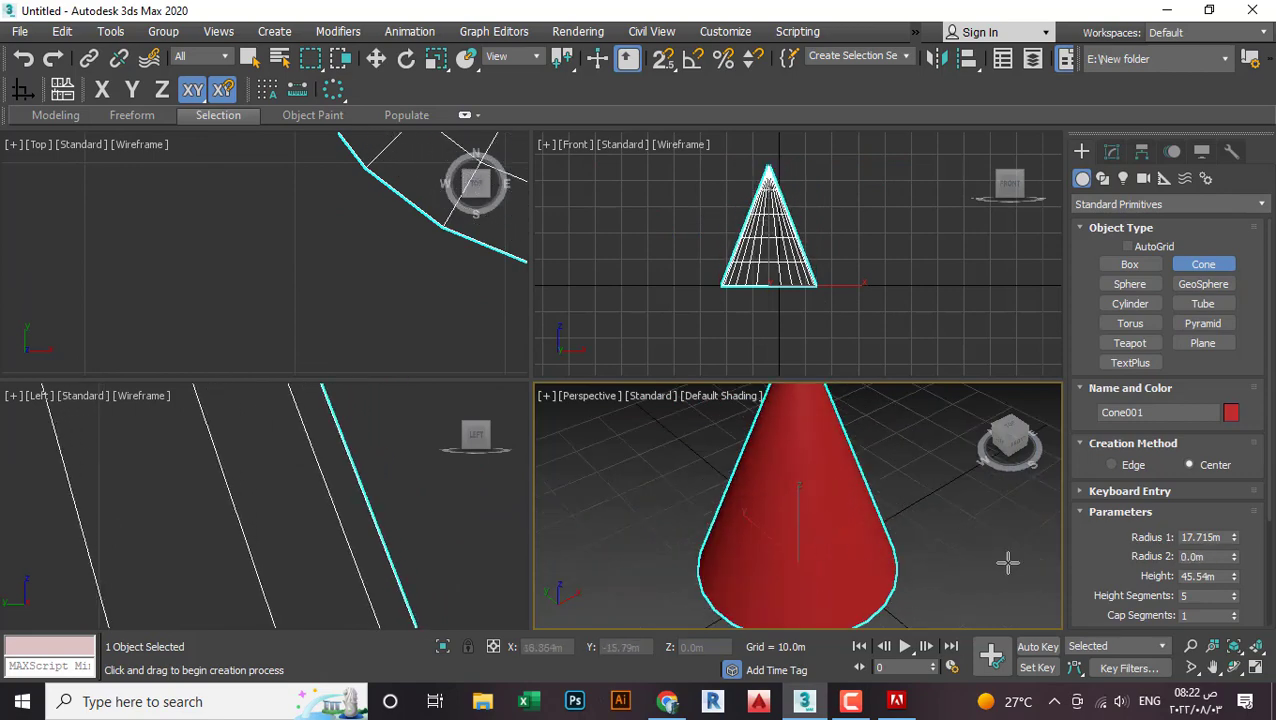
Step: Increase the cone's Radius 1 to about 21.8 m and Radius 2 to about 14 m, and delete the cone
{"action": "left_click_drag", "start_coordinate": [1115, 570], "coordinate": [1115, 481]}
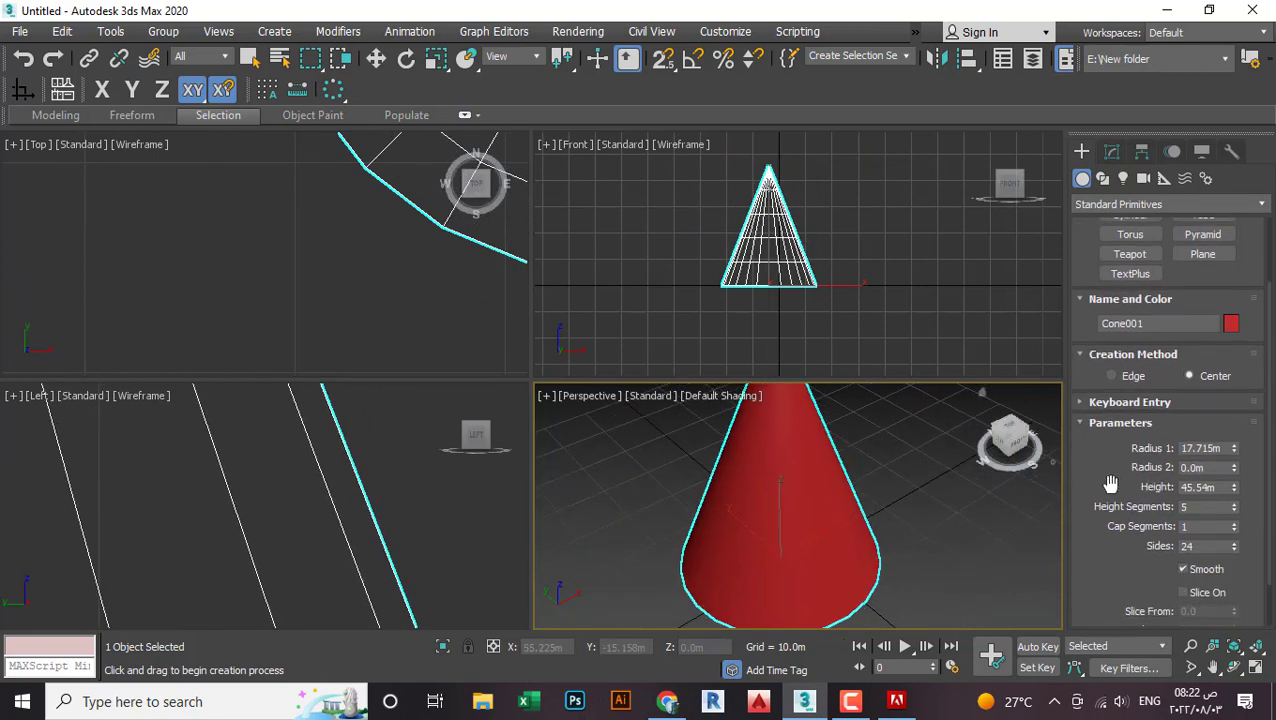
{"action": "scroll", "coordinate": [923, 515], "scroll_direction": "down", "scroll_amount": 3}
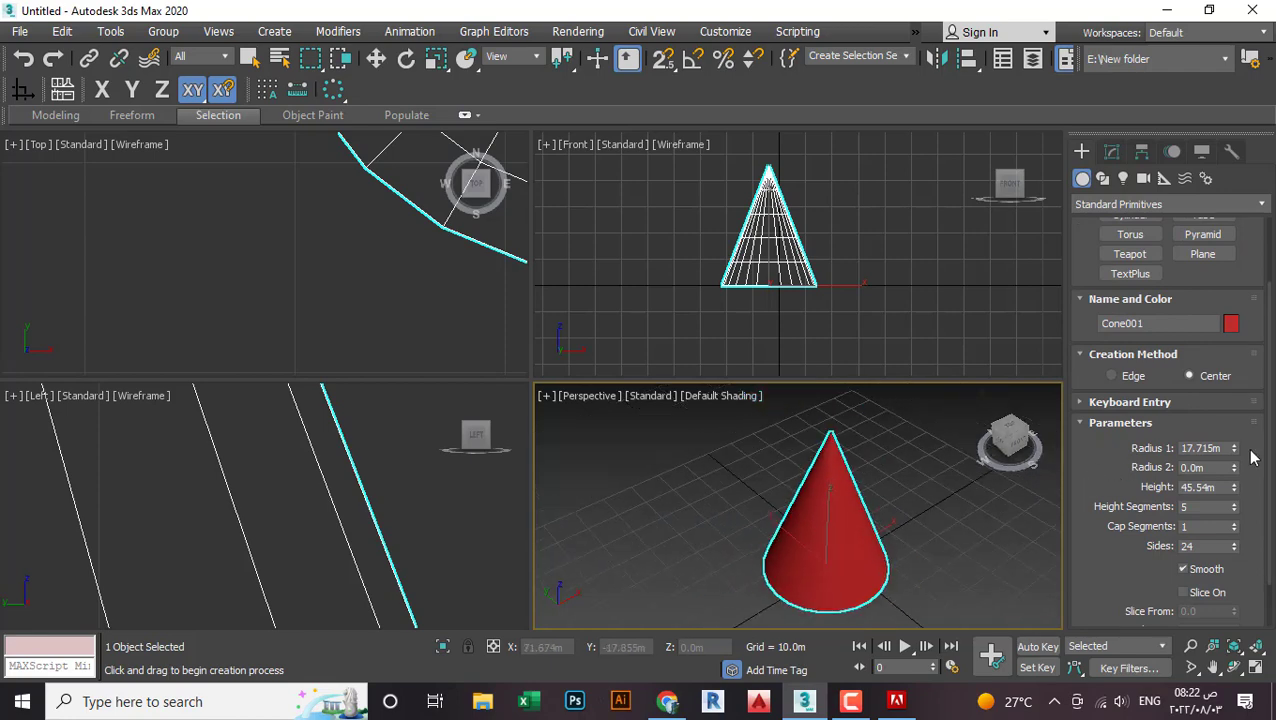
{"action": "left_click_drag", "start_coordinate": [1235, 452], "coordinate": [1196, 487]}
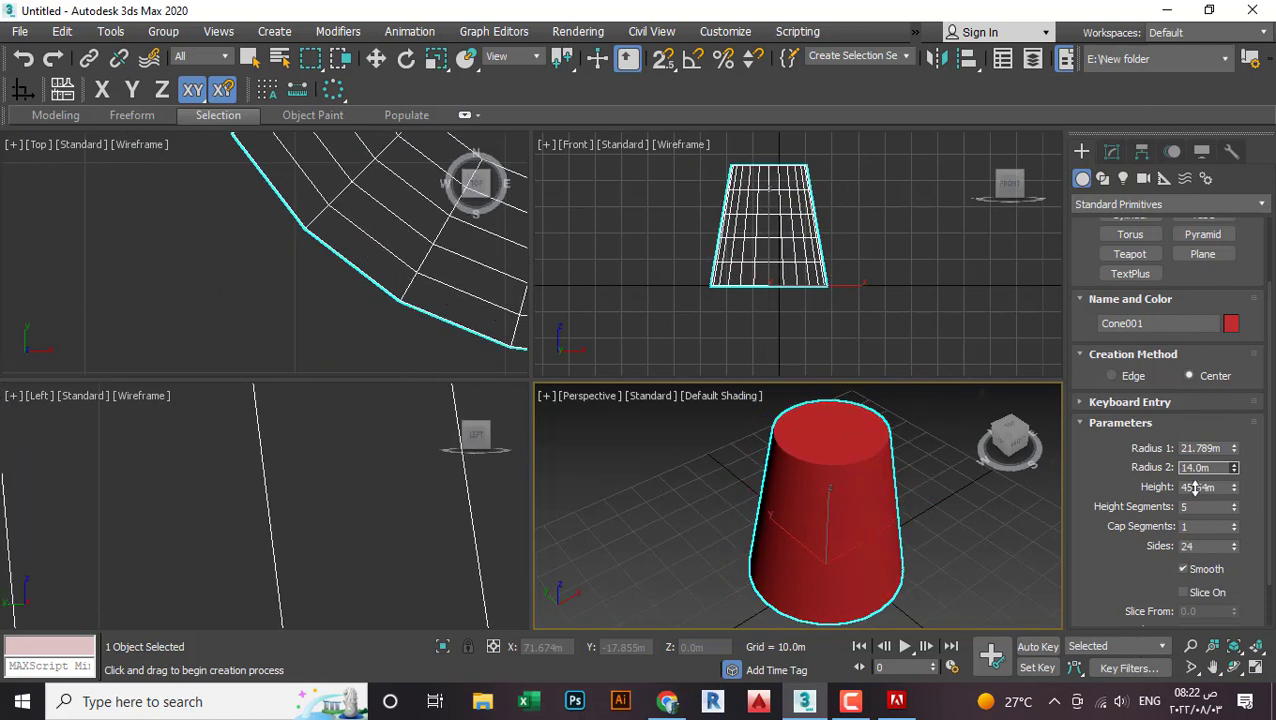
{"action": "key", "text": "Delete"}
Step: Create a geosphere from its center near the grid origin with a radius of about 25.1 m
{"action": "left_click", "coordinate": [1203, 279]}
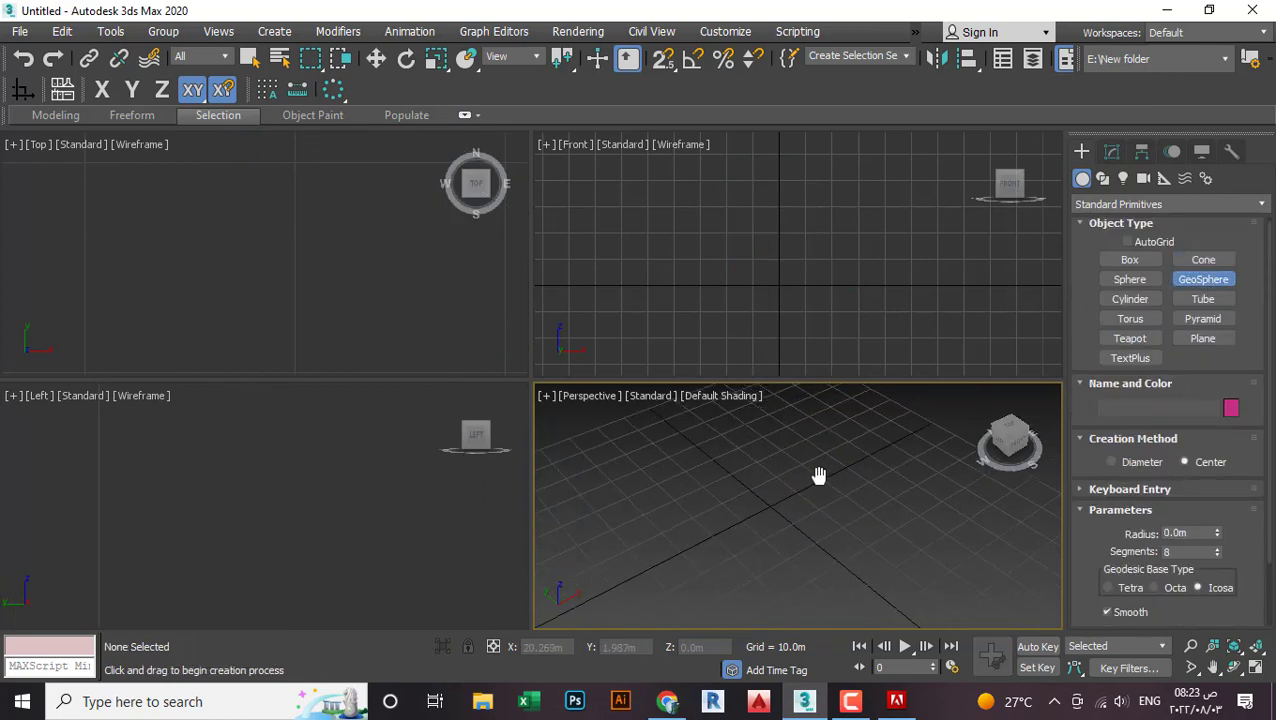
{"action": "left_click_drag", "start_coordinate": [764, 510], "coordinate": [847, 537]}
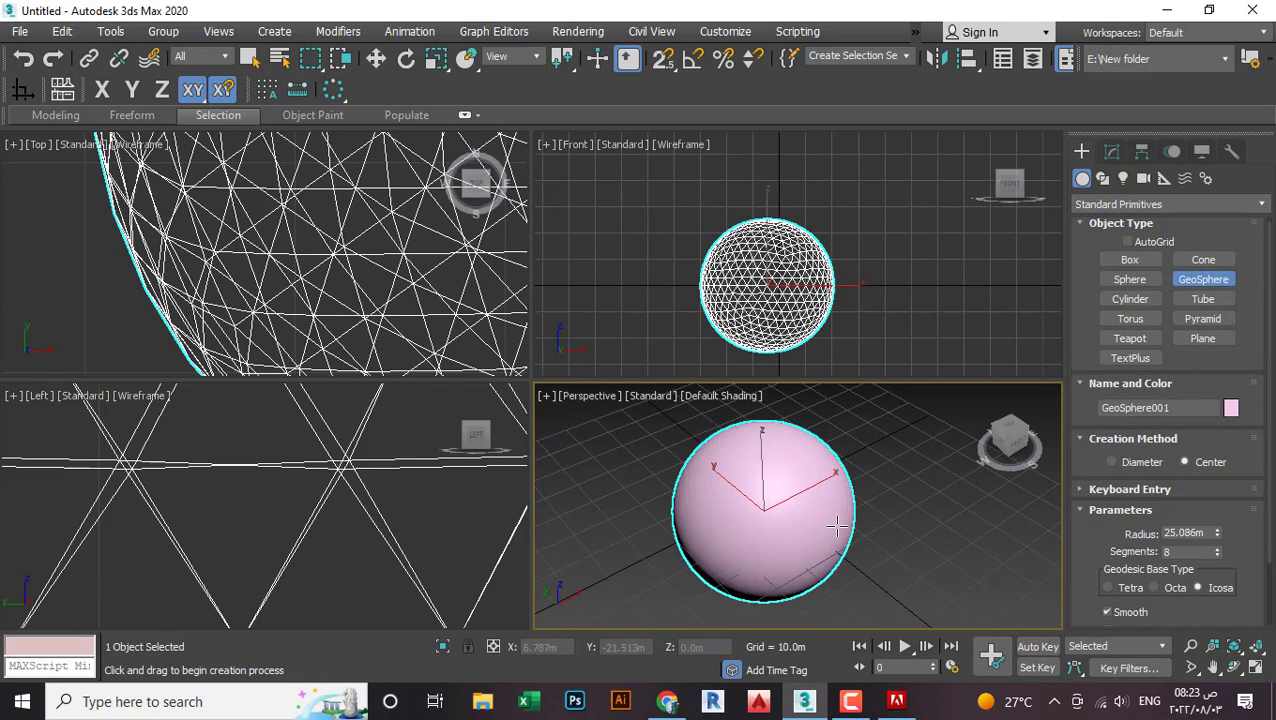
{"action": "scroll", "coordinate": [820, 515], "scroll_direction": "up", "scroll_amount": 6}
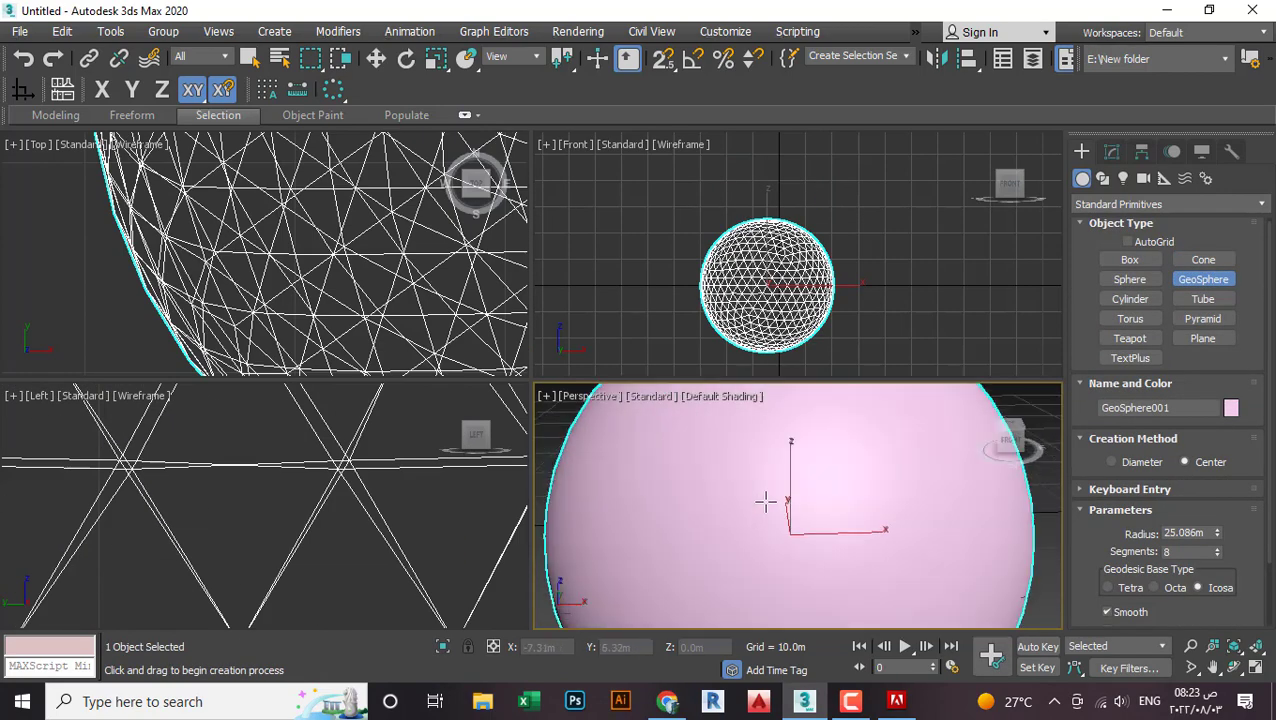
Step: Create a standard sphere with a radius of about 22.4 m beside the geosphere in the Perspective viewport
{"action": "scroll", "coordinate": [850, 525], "scroll_direction": "down", "scroll_amount": 6}
{"action": "left_click", "coordinate": [1129, 279]}
{"action": "left_click_drag", "start_coordinate": [673, 522], "coordinate": [740, 554]}
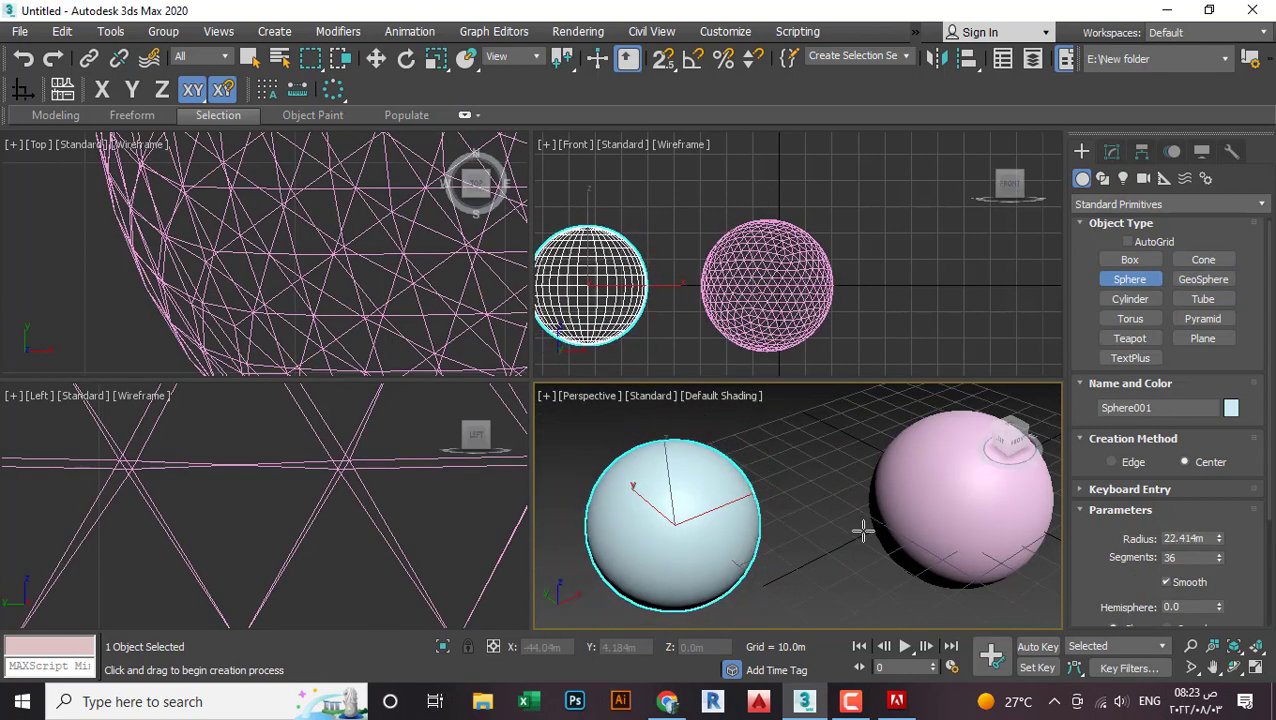
Step: Compare the wireframe mesh structure of the sphere and the geosphere in the Front viewport
{"action": "middle_click_drag", "start_coordinate": [863, 530], "coordinate": [932, 532]}
{"action": "scroll", "coordinate": [760, 256], "scroll_direction": "up", "scroll_amount": 4}
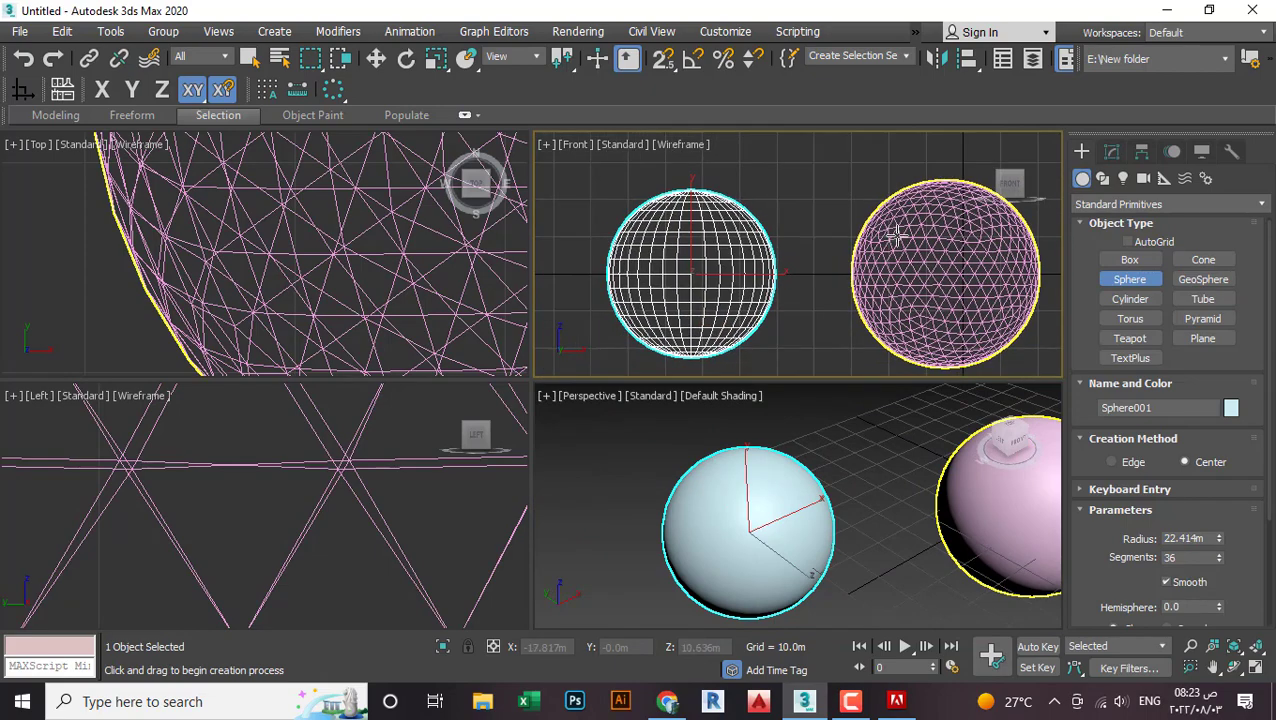
{"action": "middle_click_drag", "start_coordinate": [842, 258], "coordinate": [796, 246]}
{"action": "scroll", "coordinate": [796, 246], "scroll_direction": "down", "scroll_amount": 2}
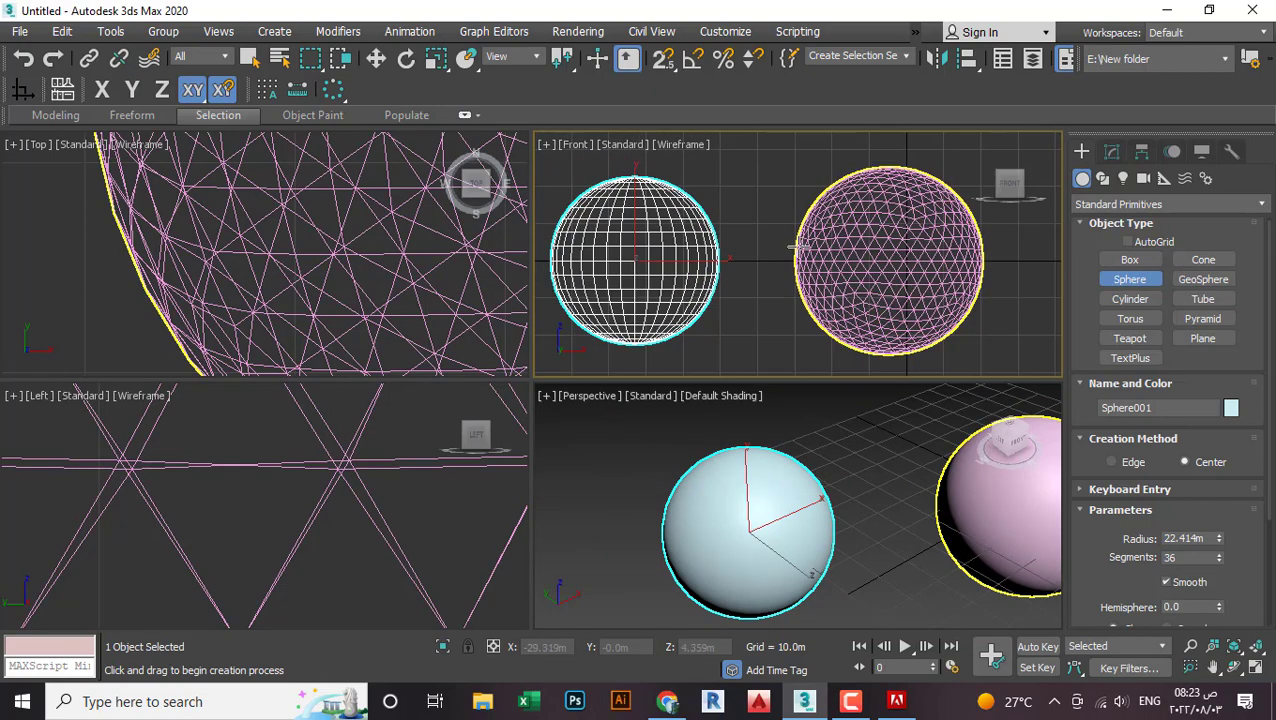
{"action": "scroll", "coordinate": [639, 241], "scroll_direction": "up", "scroll_amount": 2}
{"action": "middle_click_drag", "start_coordinate": [649, 247], "coordinate": [577, 219]}
{"action": "middle_click_drag", "start_coordinate": [803, 216], "coordinate": [729, 238]}
{"action": "scroll", "coordinate": [736, 194], "scroll_direction": "down", "scroll_amount": 2}
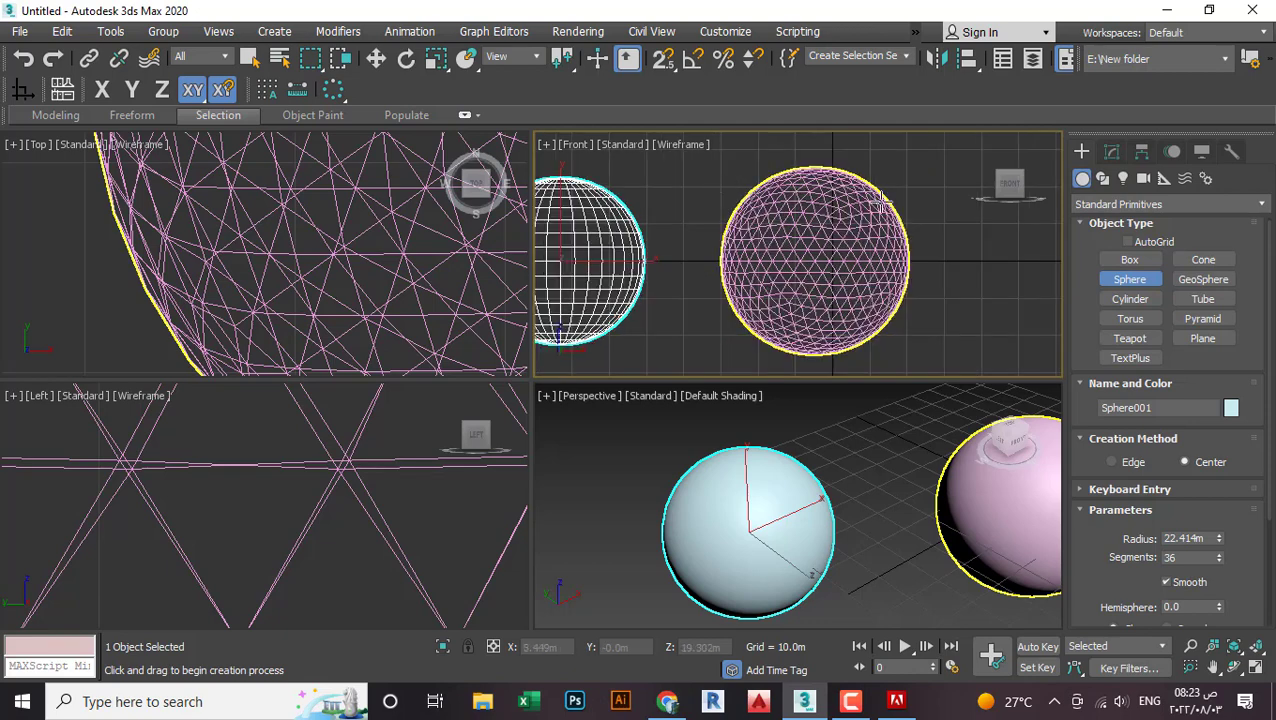
{"action": "middle_click_drag", "start_coordinate": [881, 225], "coordinate": [797, 253]}
{"action": "scroll", "coordinate": [676, 325], "scroll_direction": "up", "scroll_amount": 2}
{"action": "scroll", "coordinate": [797, 253], "scroll_direction": "down", "scroll_amount": 2}
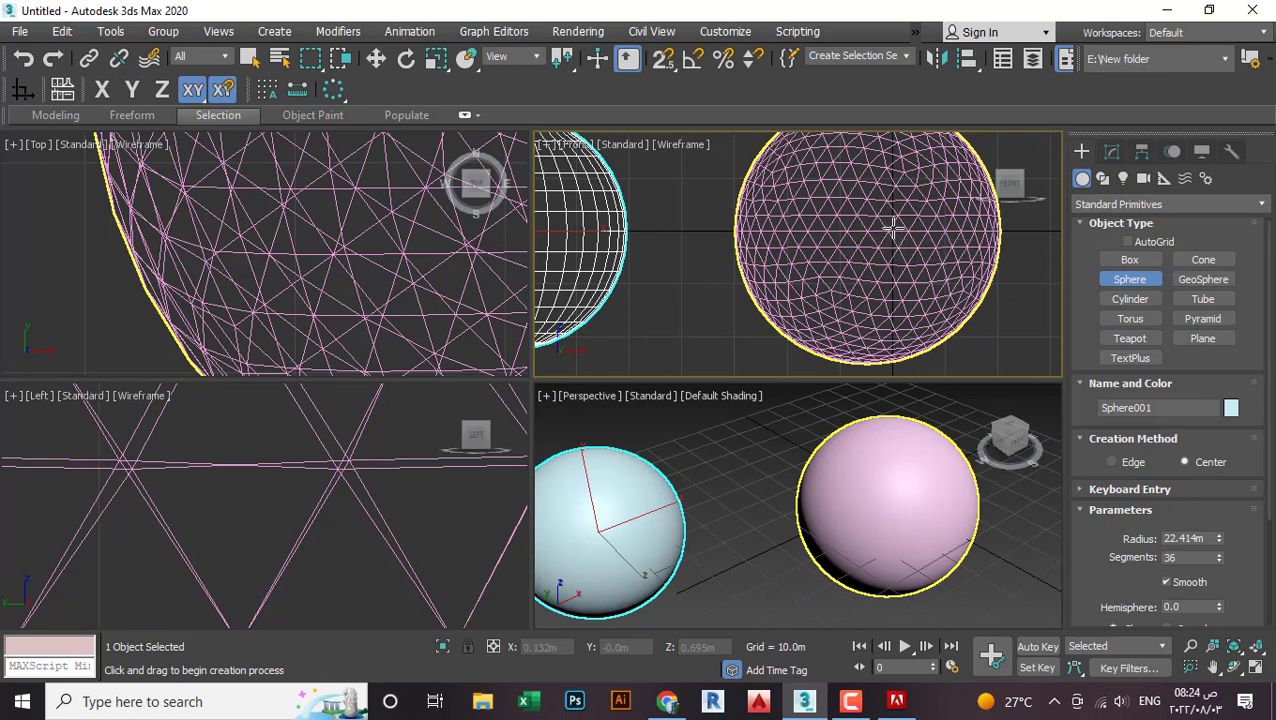
{"action": "middle_click_drag", "start_coordinate": [892, 228], "coordinate": [885, 243]}
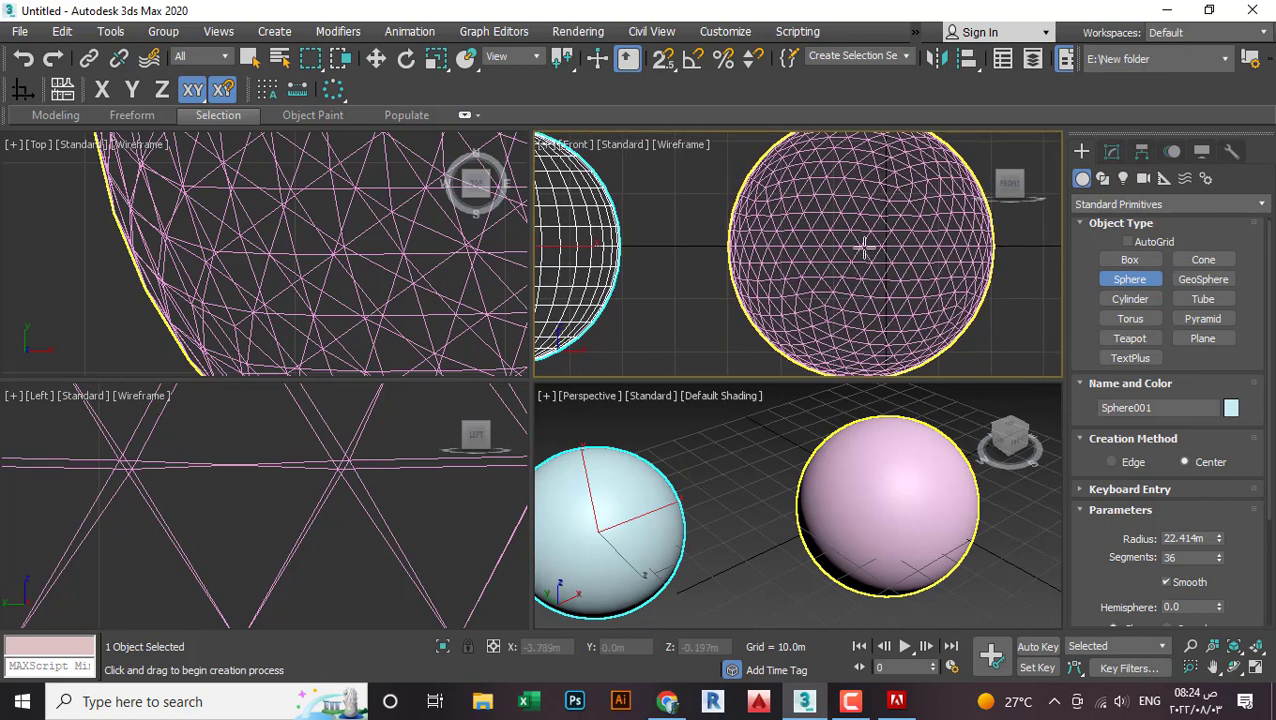
{"action": "scroll", "coordinate": [838, 236], "scroll_direction": "down", "scroll_amount": 3}
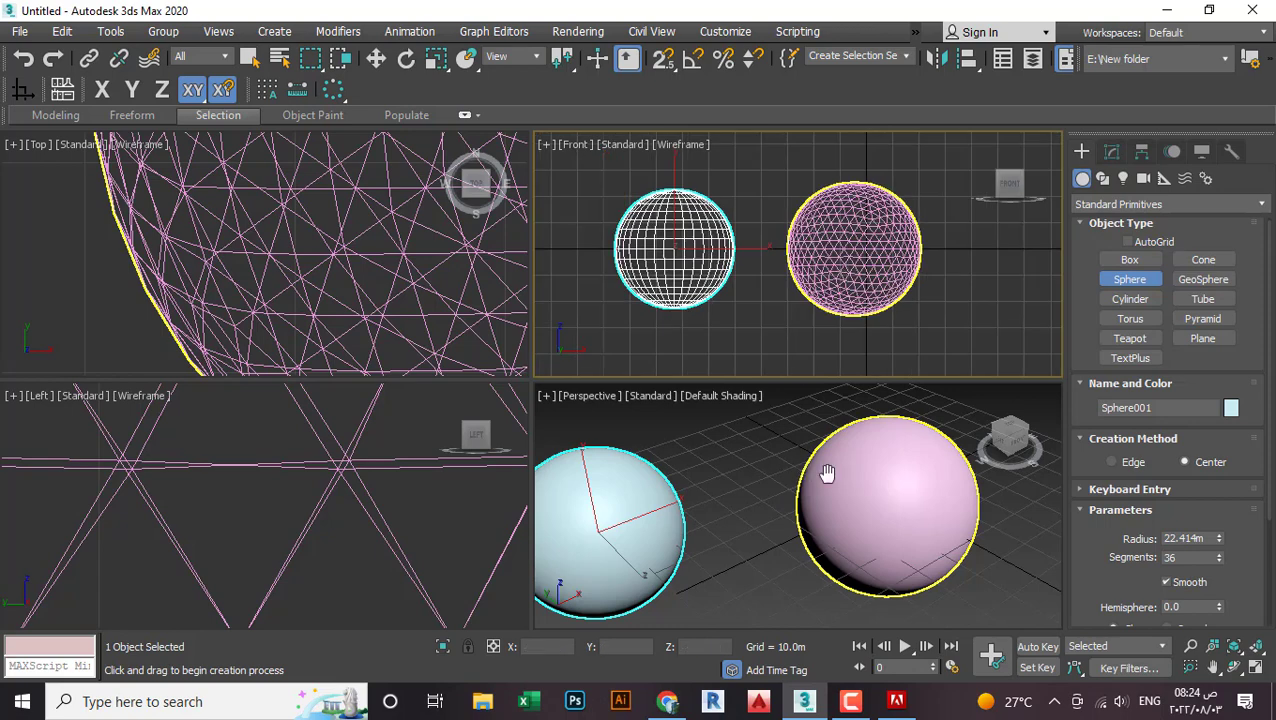
Step: Delete both spheres and create a tube near the grid origin with radii of about 26.1 m and 10.1 m and height about 33.2 m
{"action": "scroll", "coordinate": [835, 487], "scroll_direction": "up", "scroll_amount": 1}
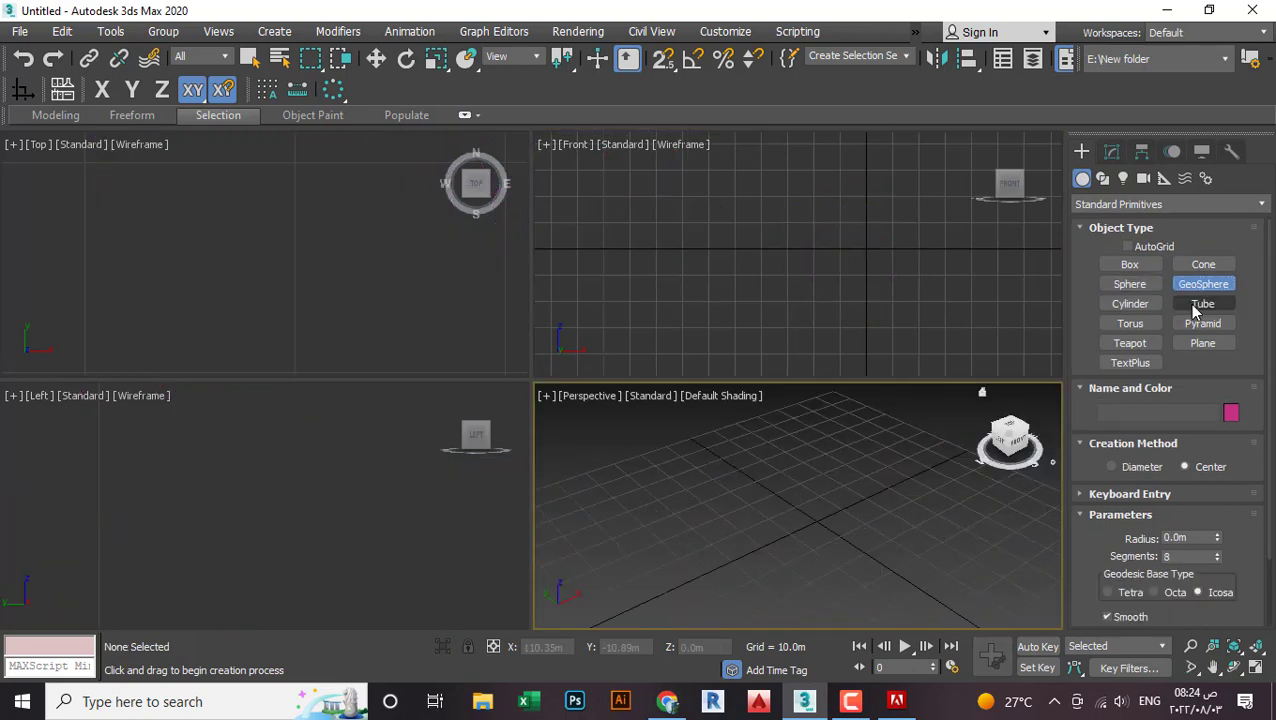
{"action": "left_click", "coordinate": [1200, 304]}
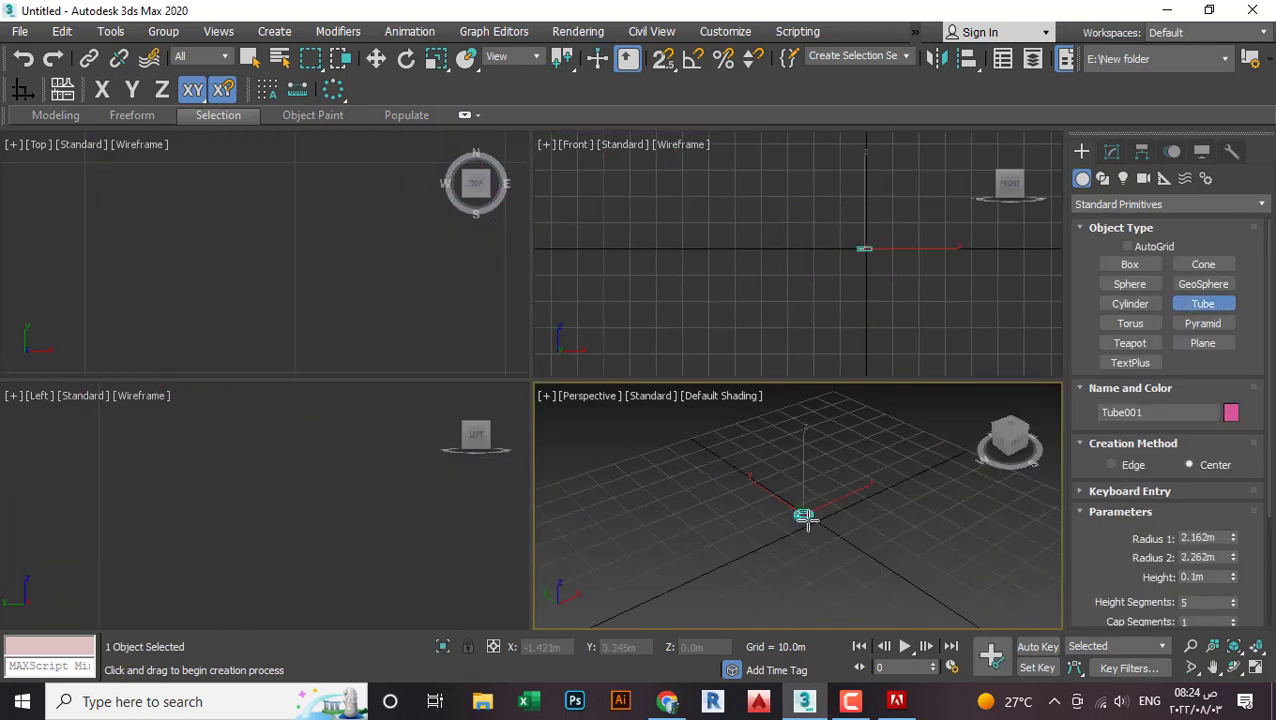
{"action": "left_click_drag", "start_coordinate": [853, 541], "coordinate": [870, 553]}
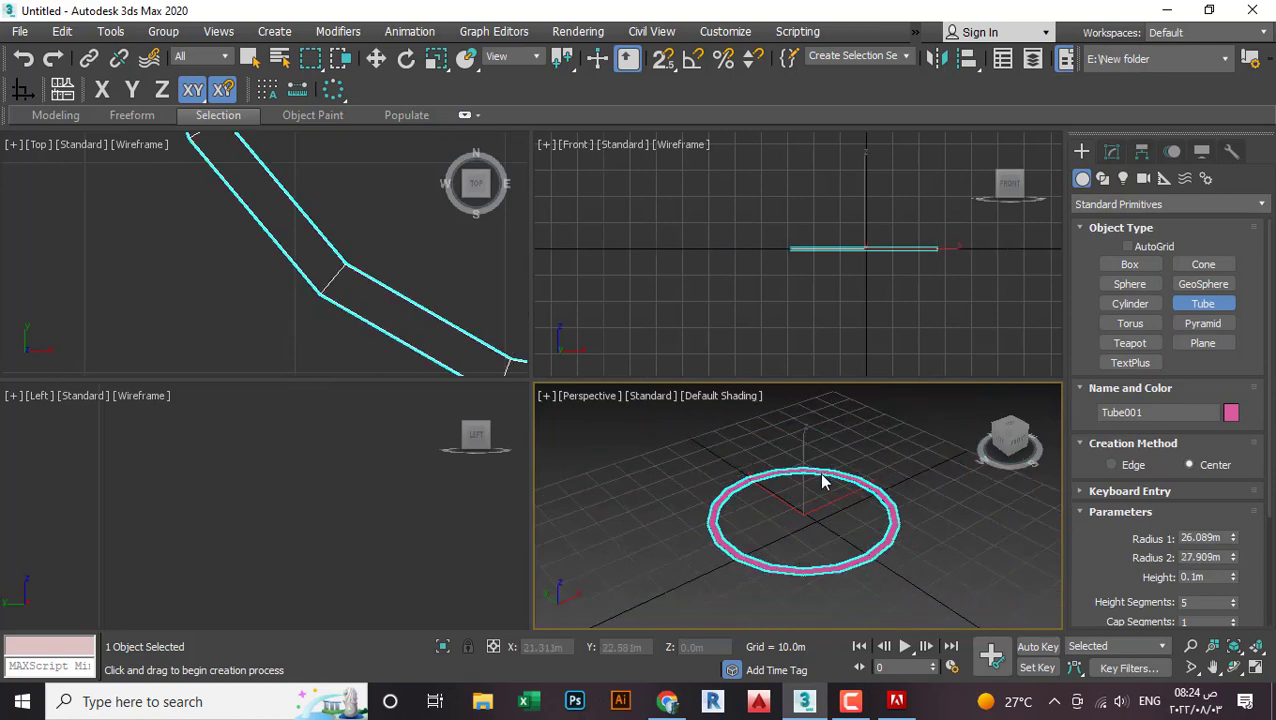
{"action": "left_click", "coordinate": [833, 513]}
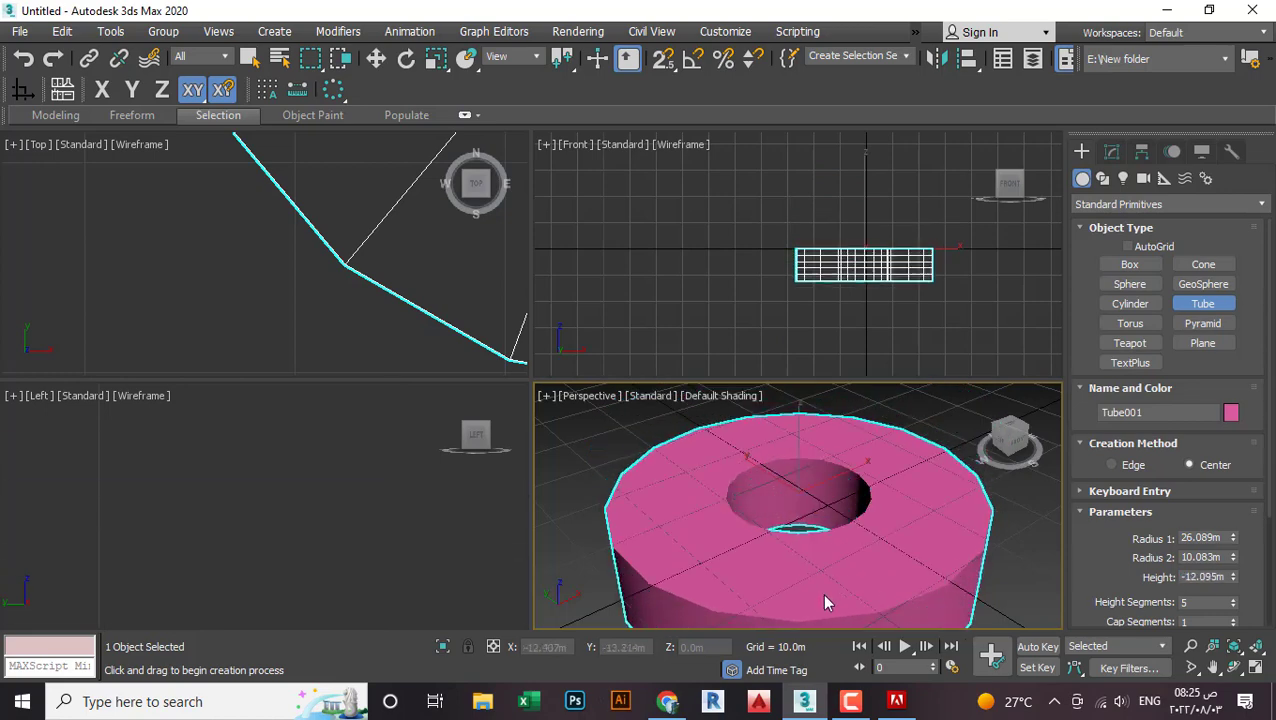
{"action": "scroll", "coordinate": [821, 580], "scroll_direction": "down", "scroll_amount": 4}
{"action": "middle_click_drag", "start_coordinate": [818, 530], "coordinate": [831, 571]}
{"action": "scroll", "coordinate": [823, 557], "scroll_direction": "up", "scroll_amount": 3}
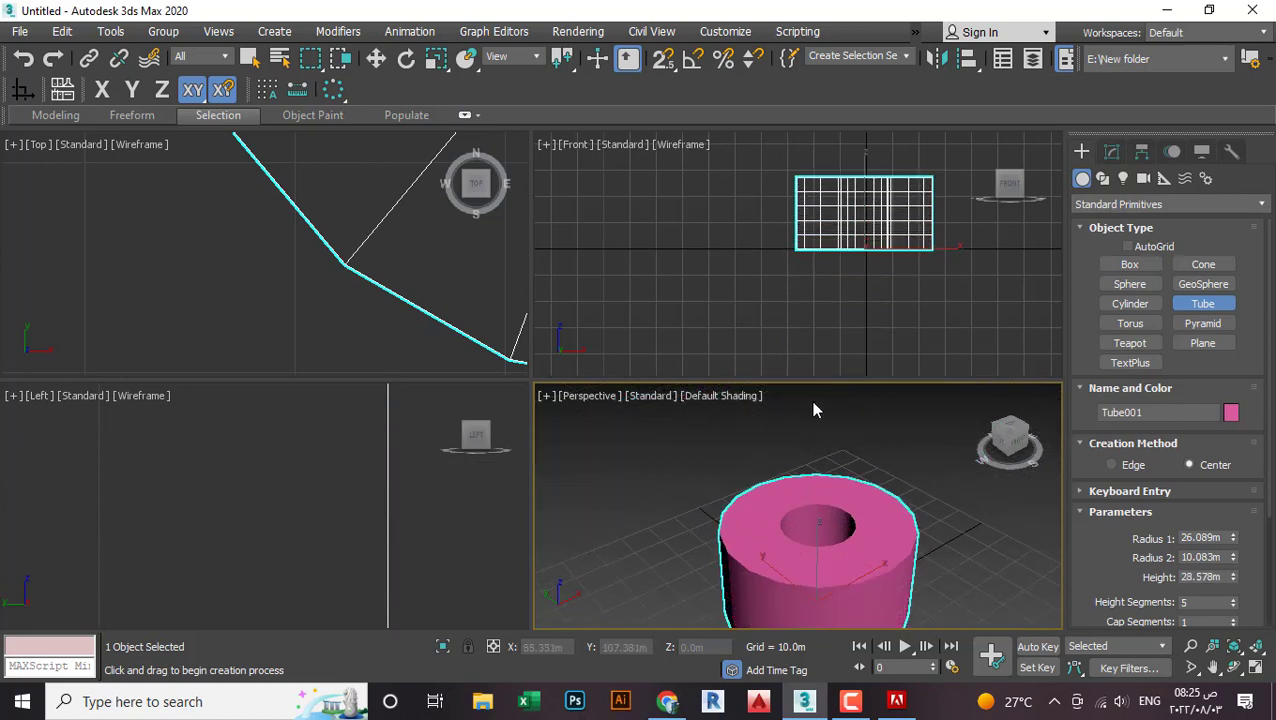
Step: Examine the tube's inner opening and faceted outer edge from several angles in the Perspective viewport
{"action": "middle_click_drag", "start_coordinate": [889, 456], "coordinate": [692, 489], "text": "alt"}
{"action": "scroll", "coordinate": [726, 413], "scroll_direction": "up", "scroll_amount": 5}
{"action": "scroll", "coordinate": [729, 456], "scroll_direction": "down", "scroll_amount": 4}
{"action": "scroll", "coordinate": [724, 476], "scroll_direction": "up", "scroll_amount": 2}
{"action": "scroll", "coordinate": [738, 500], "scroll_direction": "down", "scroll_amount": 3}
{"action": "scroll", "coordinate": [772, 473], "scroll_direction": "down", "scroll_amount": 2}
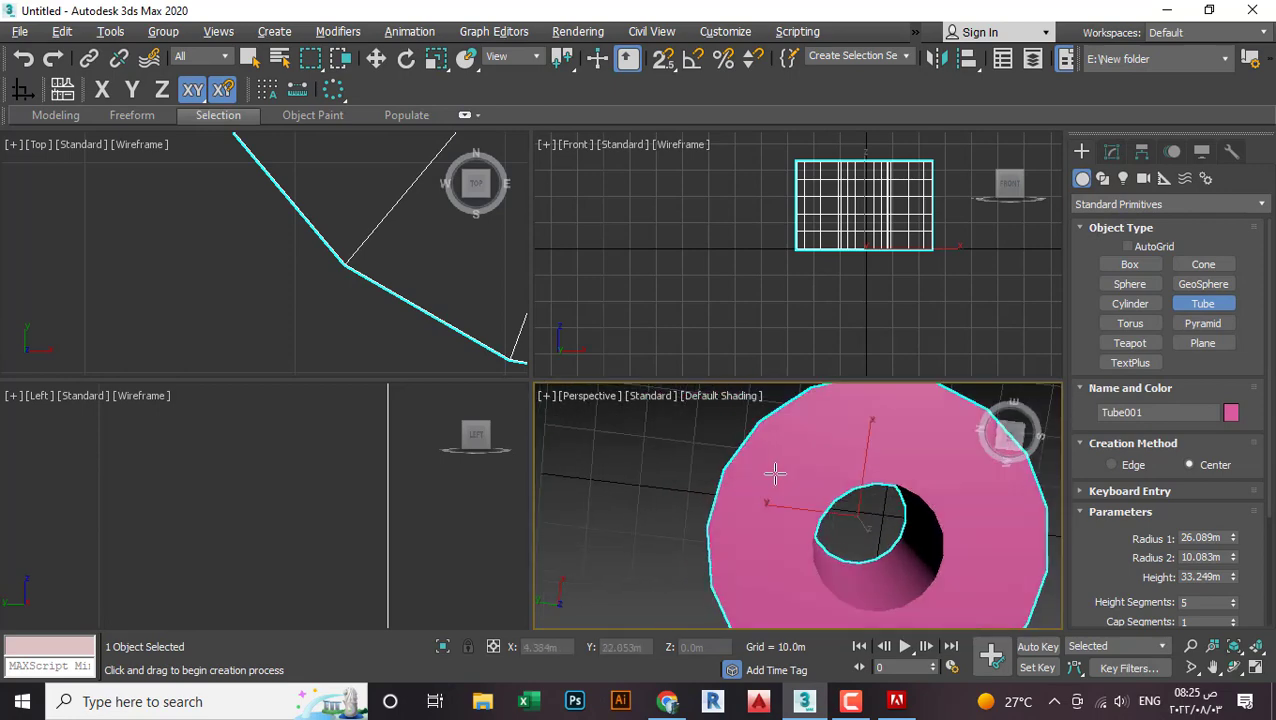
{"action": "middle_click_drag", "start_coordinate": [772, 473], "coordinate": [746, 390], "text": "alt"}
{"action": "middle_click_drag", "start_coordinate": [834, 542], "coordinate": [829, 536]}
{"action": "middle_click_drag", "start_coordinate": [755, 503], "coordinate": [785, 485]}
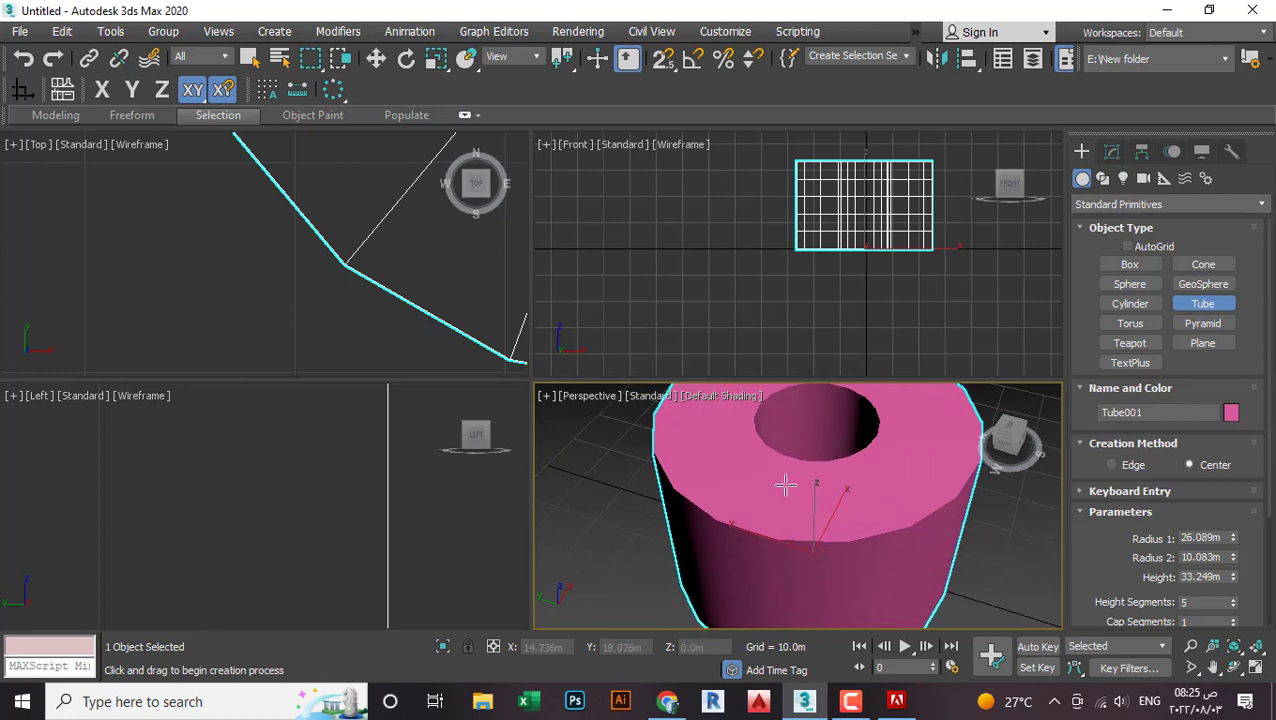
Step: Raise the tube's Sides to 75, Radius 1 to about 44.6 m and Radius 2 to about 29.6 m, and delete the tube
{"action": "scroll", "coordinate": [187, 253], "scroll_direction": "down", "scroll_amount": 3}
{"action": "middle_click_drag", "start_coordinate": [257, 271], "coordinate": [231, 346]}
{"action": "scroll", "coordinate": [231, 346], "scroll_direction": "down", "scroll_amount": 1}
{"action": "middle_click_drag", "start_coordinate": [245, 234], "coordinate": [242, 319]}
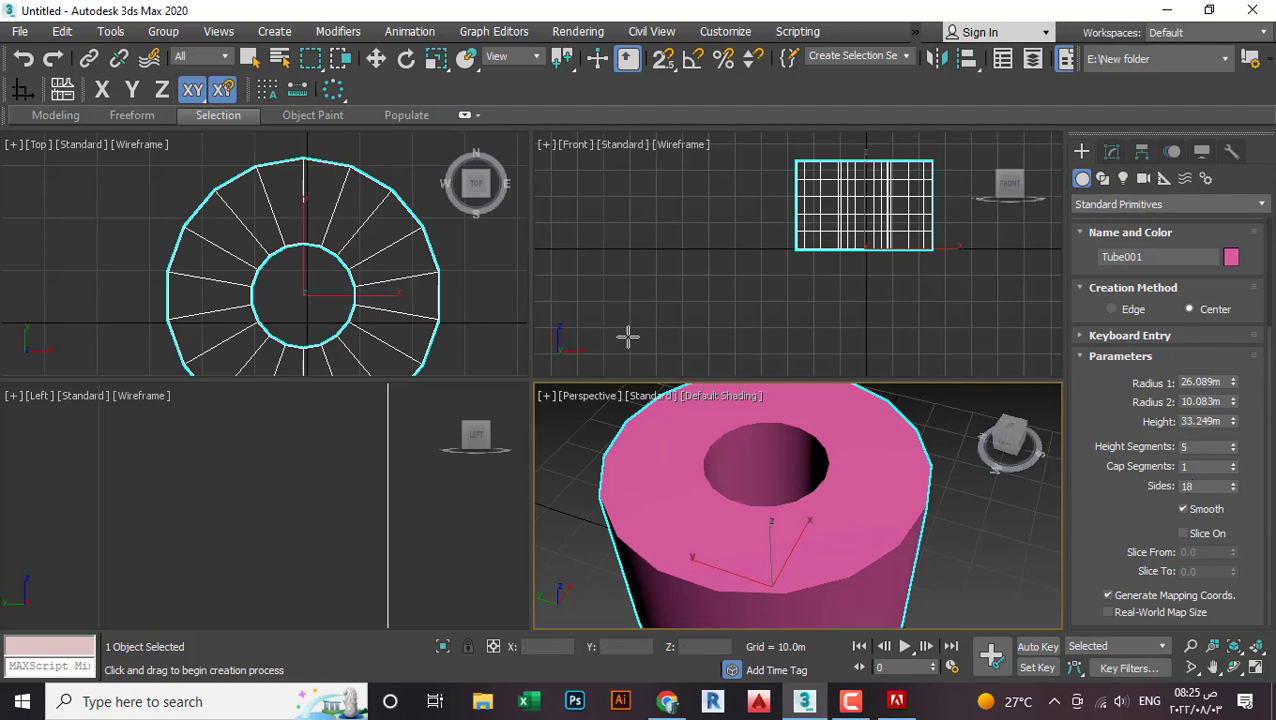
{"action": "left_click_drag", "start_coordinate": [1233, 490], "coordinate": [1231, 430]}
{"action": "left_click_drag", "start_coordinate": [1233, 382], "coordinate": [1233, 350]}
{"action": "left_click_drag", "start_coordinate": [1233, 402], "coordinate": [1233, 374]}
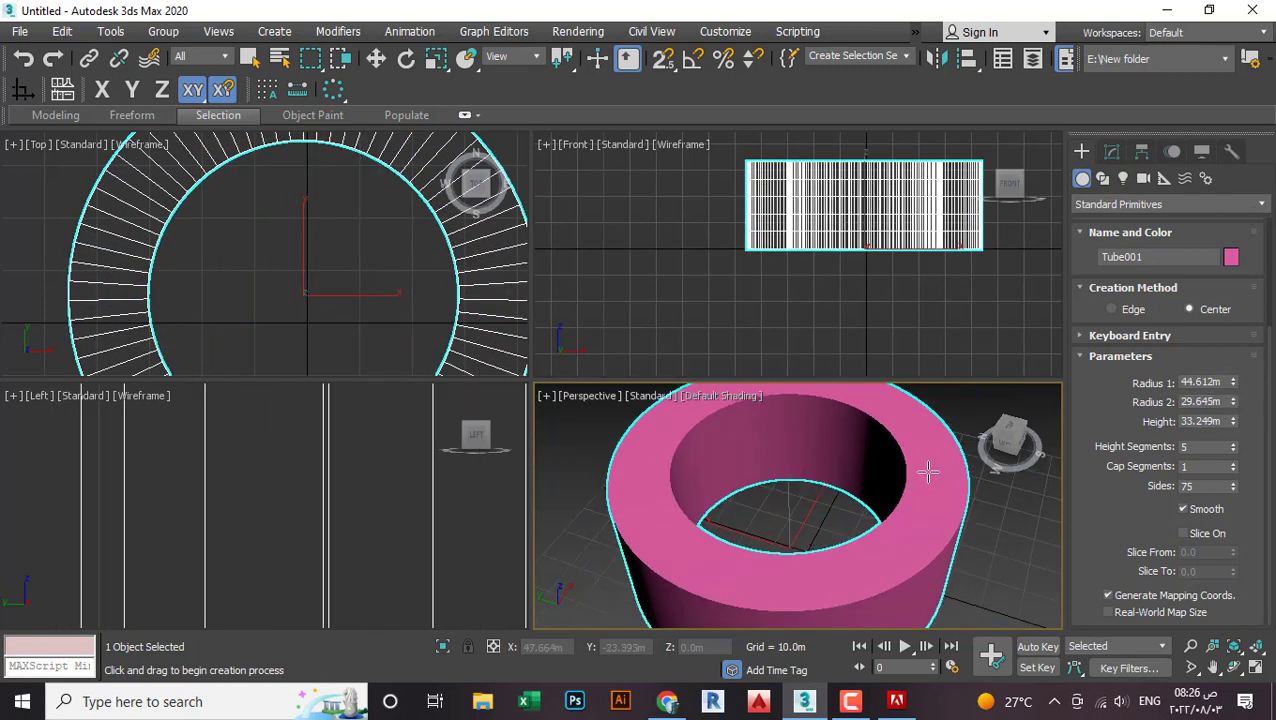
{"action": "key", "text": "Delete"}
Step: Create a pyramid from its center near the grid origin with a base depth of about 55.5 m
{"action": "scroll", "coordinate": [1127, 368], "scroll_direction": "up", "scroll_amount": 3}
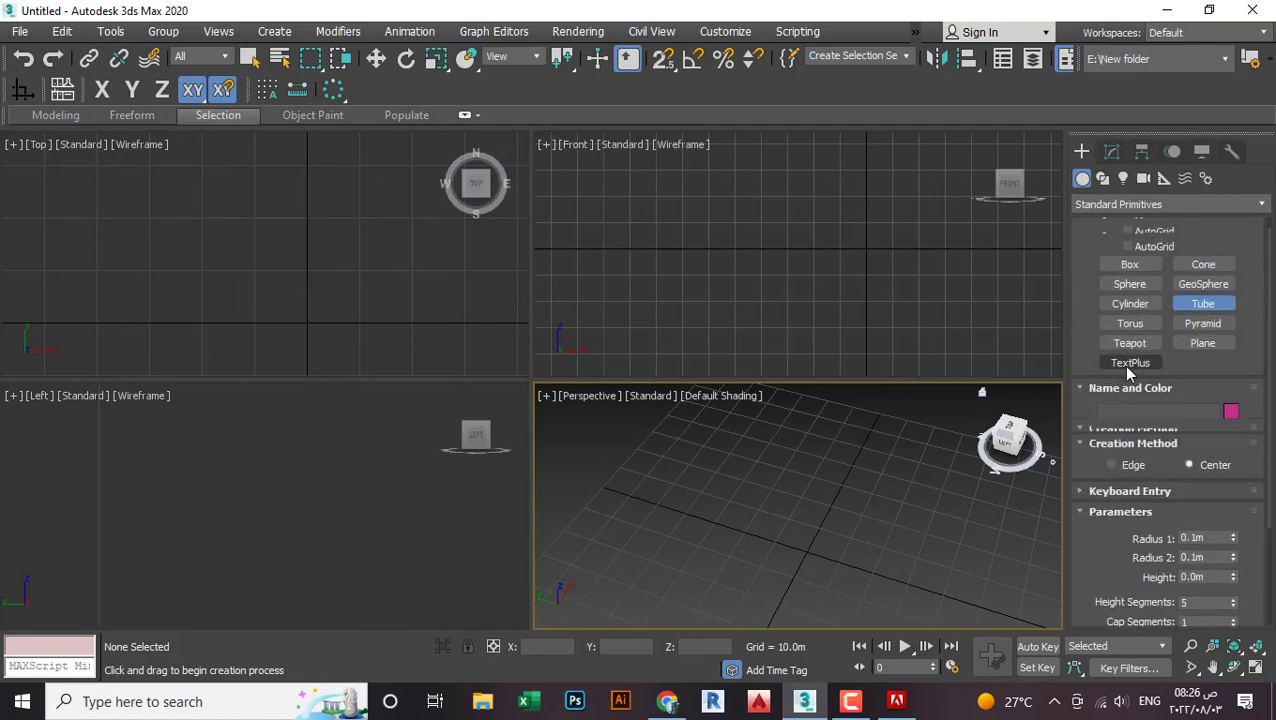
{"action": "left_click", "coordinate": [1185, 328]}
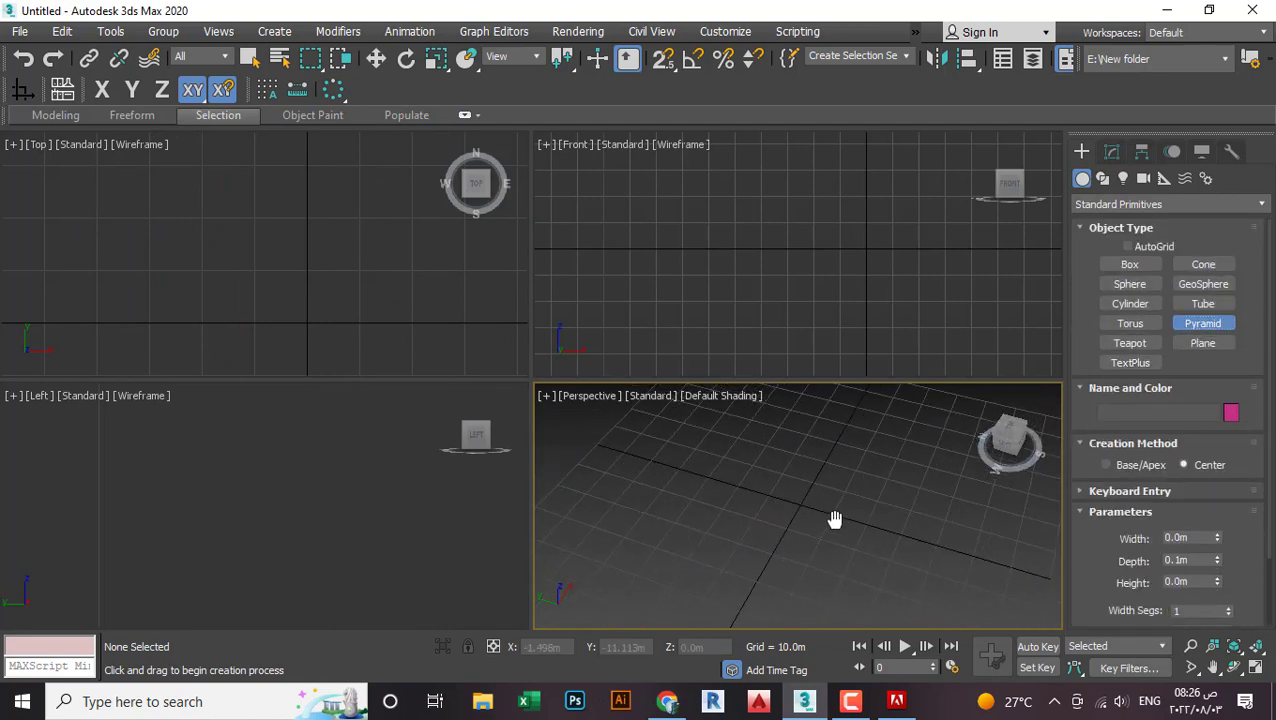
{"action": "left_click_drag", "start_coordinate": [769, 515], "coordinate": [994, 466]}
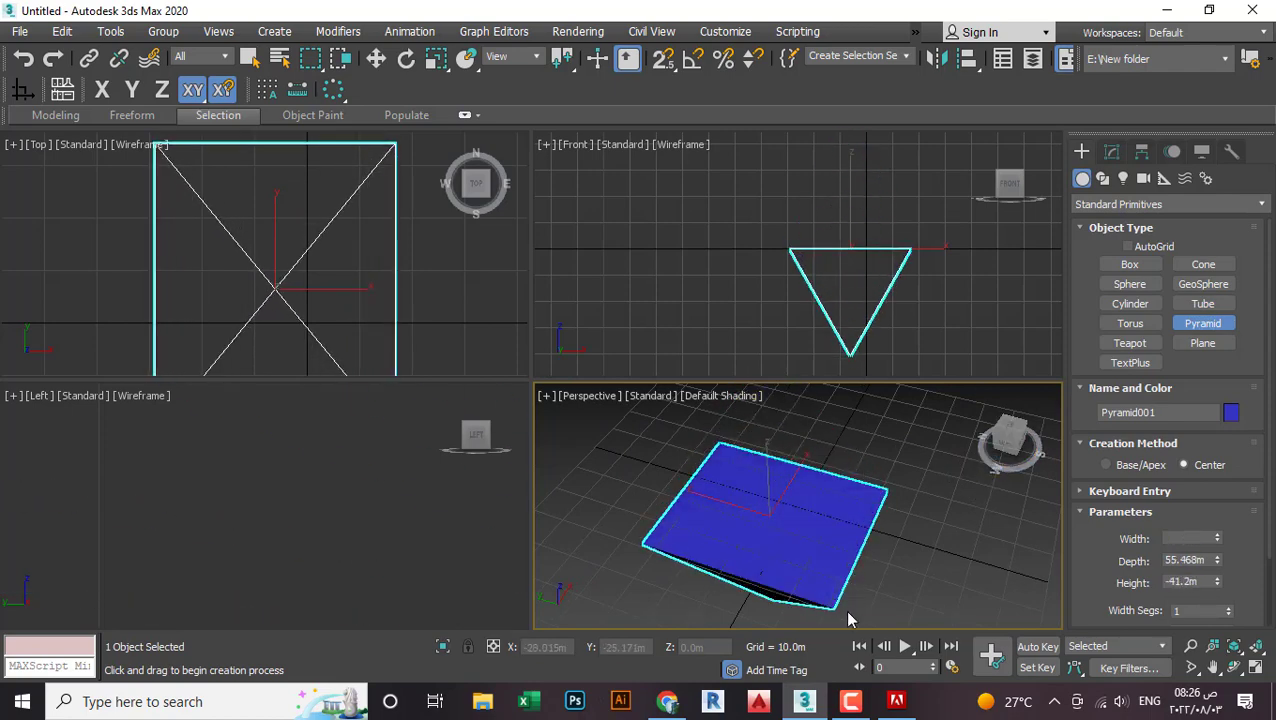
{"action": "left_click", "coordinate": [826, 323]}
{"action": "middle_click_drag", "start_coordinate": [855, 508], "coordinate": [974, 539]}
Step: Delete the pyramid and create a rectangular plane near the grid origin, about 68.8 m long and 78.5 m wide
{"action": "key", "text": "Delete"}
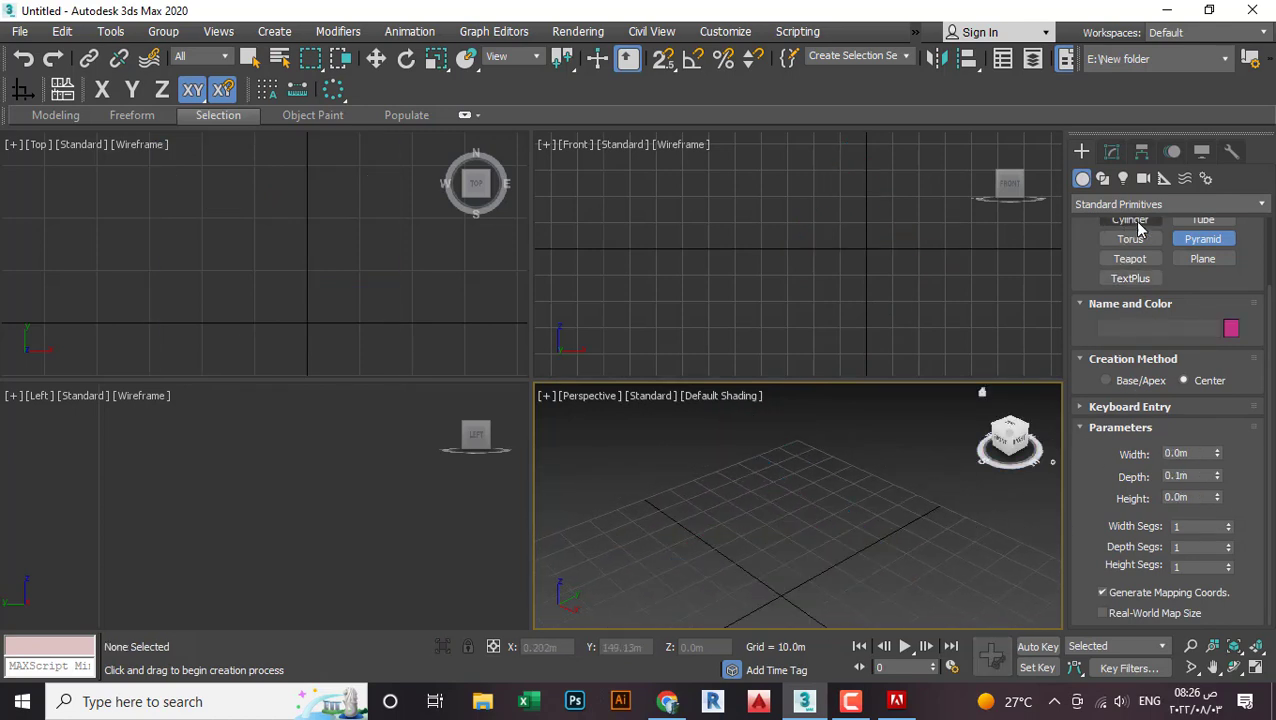
{"action": "left_click", "coordinate": [1203, 259]}
{"action": "middle_click_drag", "start_coordinate": [960, 476], "coordinate": [952, 426]}
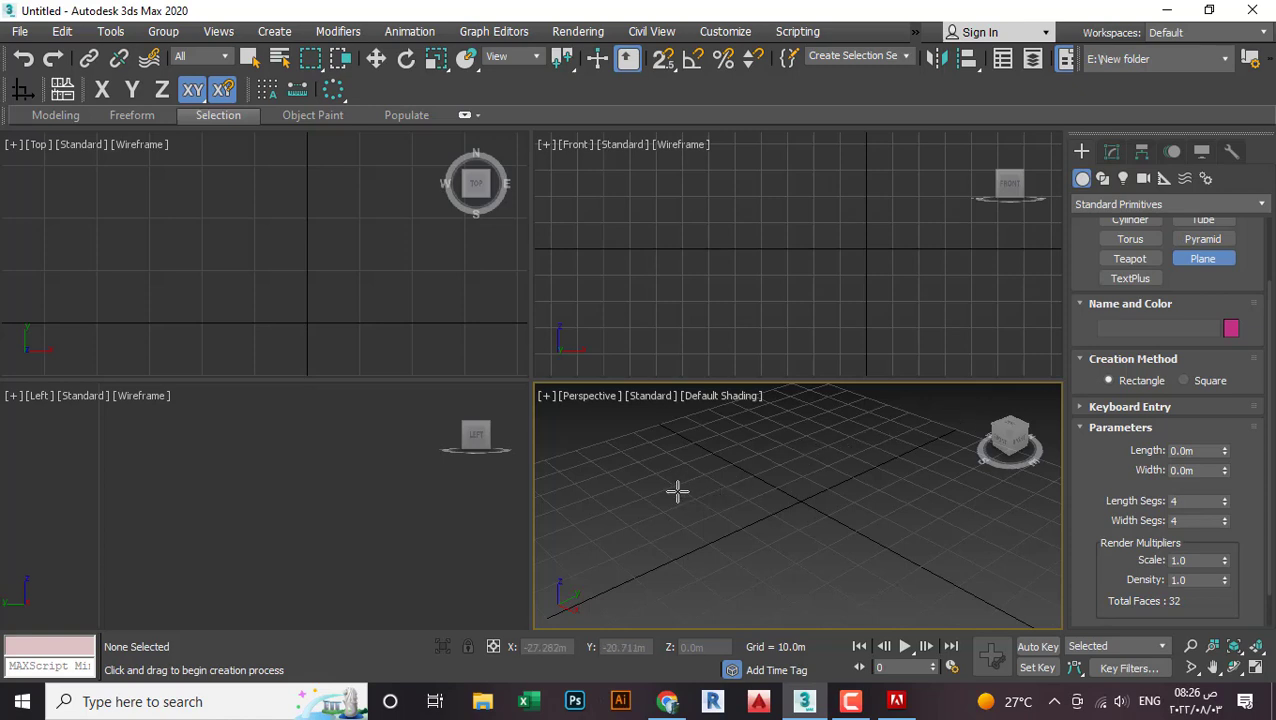
{"action": "left_click_drag", "start_coordinate": [677, 490], "coordinate": [1072, 513]}
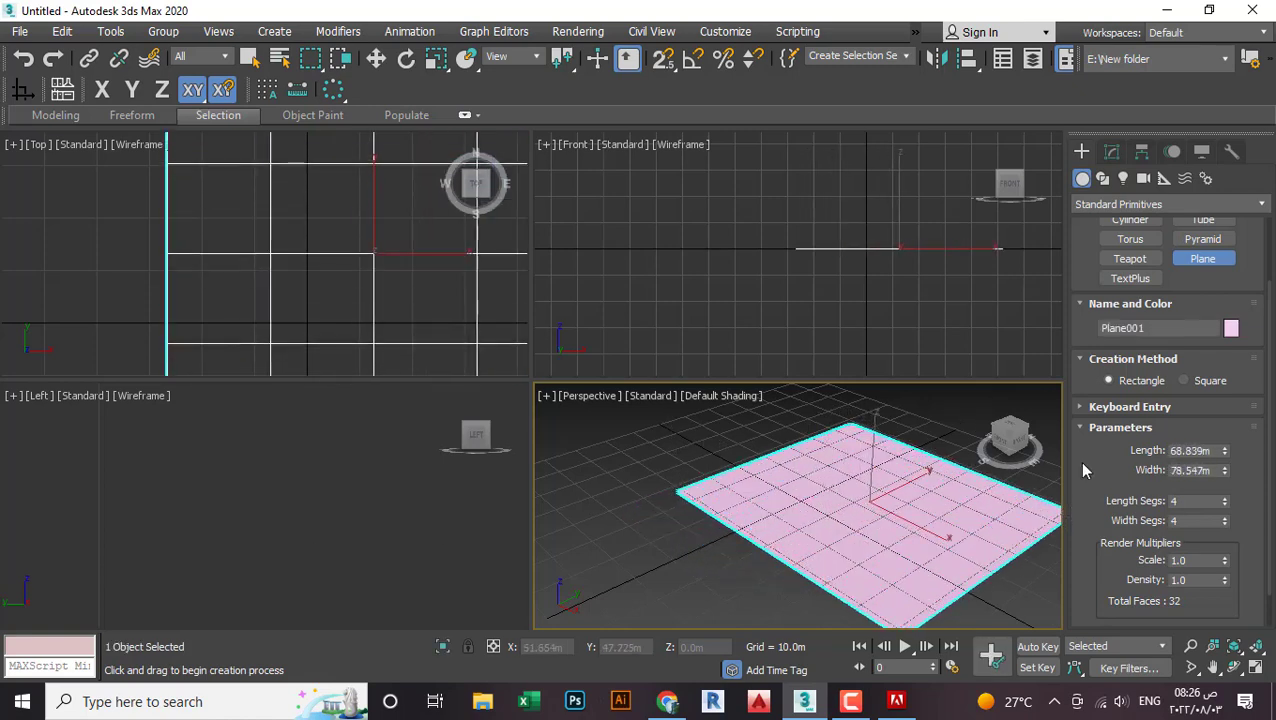
{"action": "middle_click_drag", "start_coordinate": [905, 490], "coordinate": [926, 609], "text": "alt"}
{"action": "middle_click_drag", "start_coordinate": [902, 540], "coordinate": [925, 484], "text": "alt"}
{"action": "key", "text": "w"}
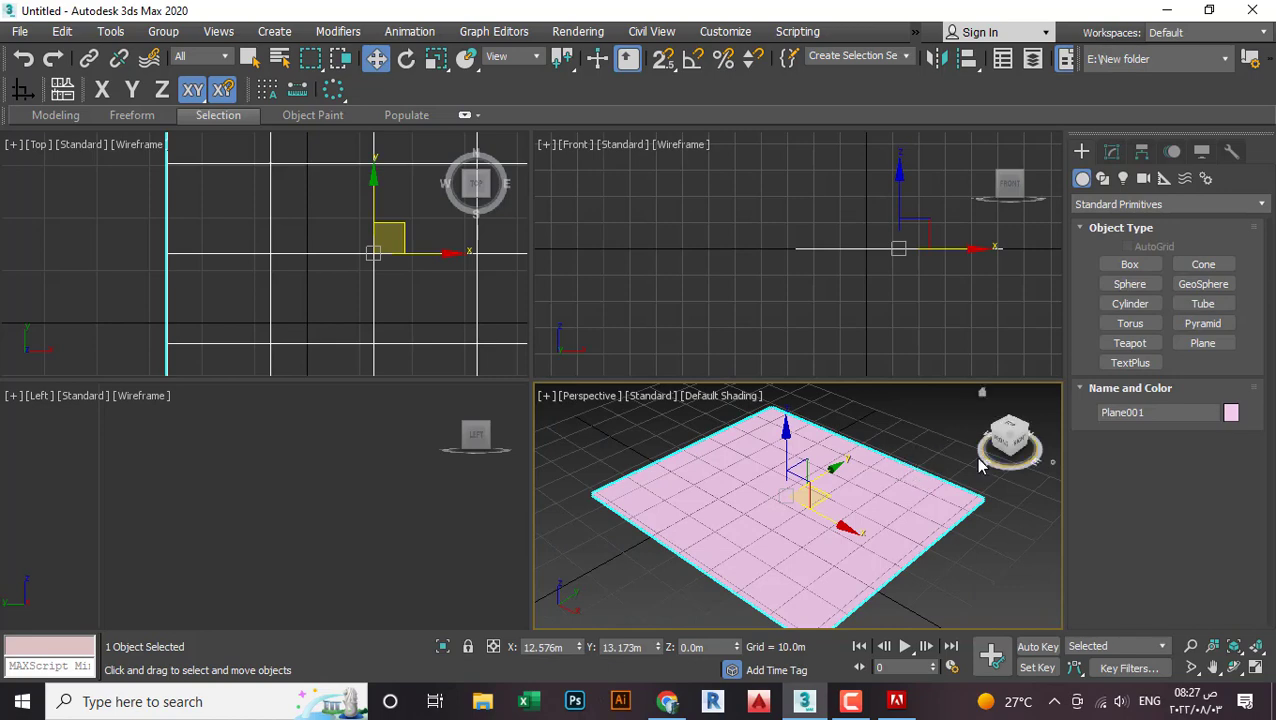
{"action": "middle_click_drag", "start_coordinate": [922, 478], "coordinate": [927, 497]}
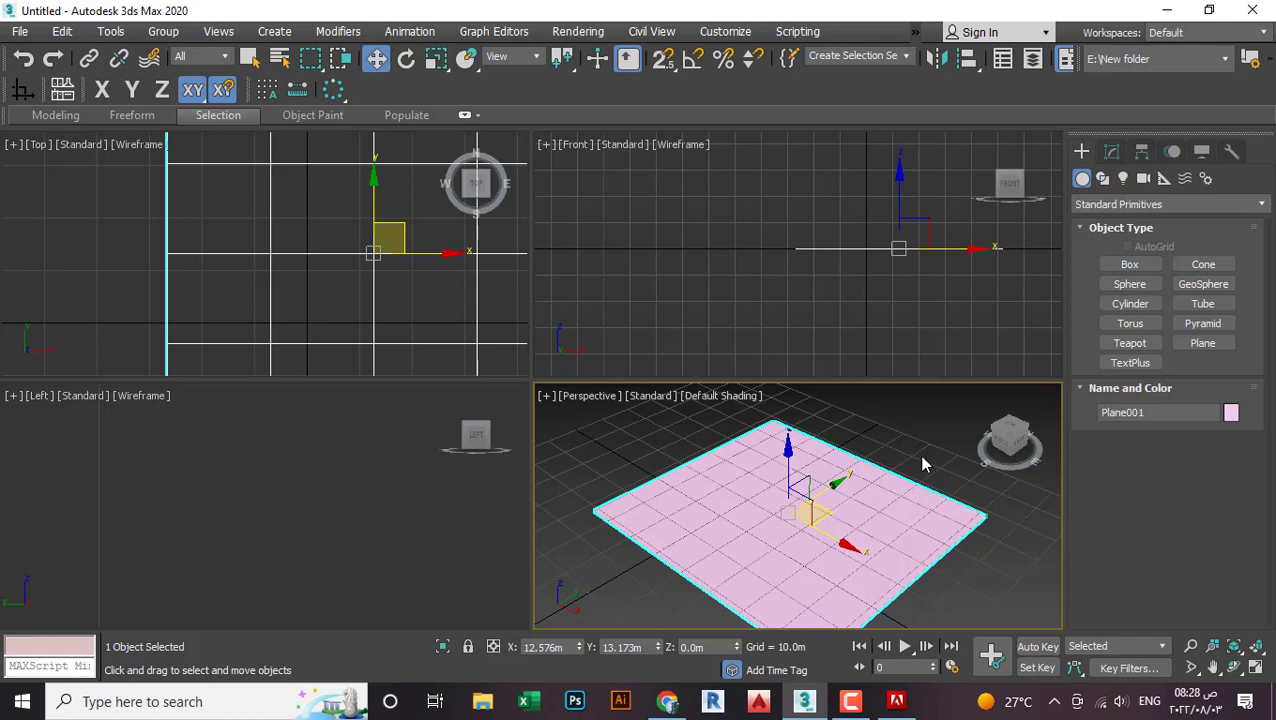
Step: Create a box on the plane's negative X side, about 36 m long, 27.8 m wide and 31.1 m high
{"action": "scroll", "coordinate": [925, 462], "scroll_direction": "down", "scroll_amount": 4}
{"action": "middle_click_drag", "start_coordinate": [936, 464], "coordinate": [946, 480]}
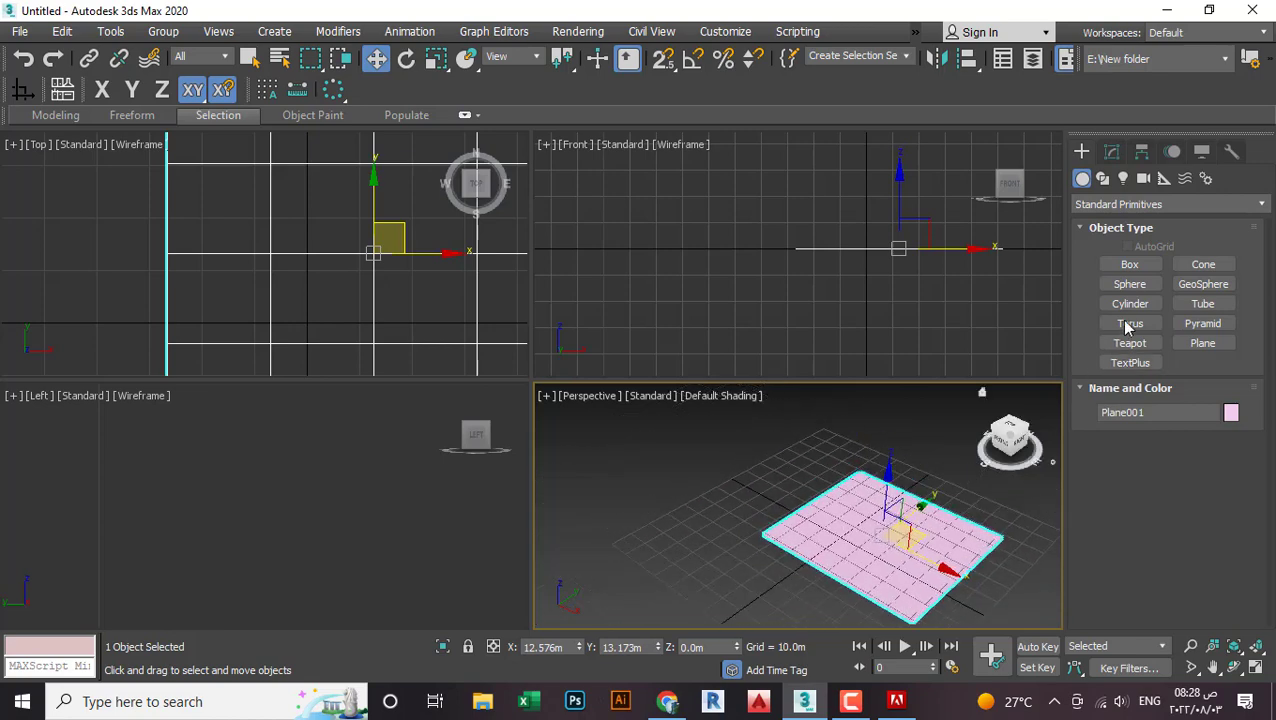
{"action": "left_click", "coordinate": [1132, 267]}
{"action": "left_click_drag", "start_coordinate": [640, 482], "coordinate": [733, 467]}
{"action": "left_click", "coordinate": [733, 430]}
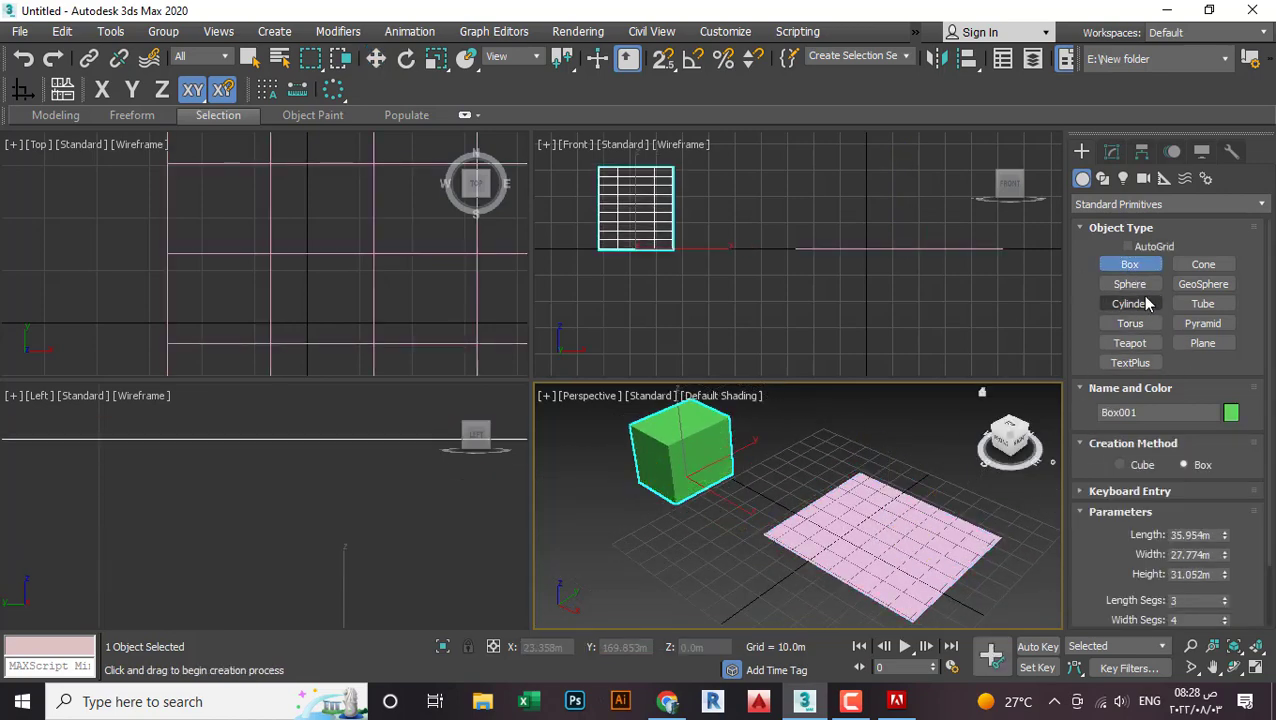
Step: Create a cylinder beside the box, on the plane's negative Y side, with a radius of about 22.1 m and height about 30.6 m
{"action": "left_click", "coordinate": [1132, 303]}
{"action": "left_click_drag", "start_coordinate": [652, 575], "coordinate": [702, 596]}
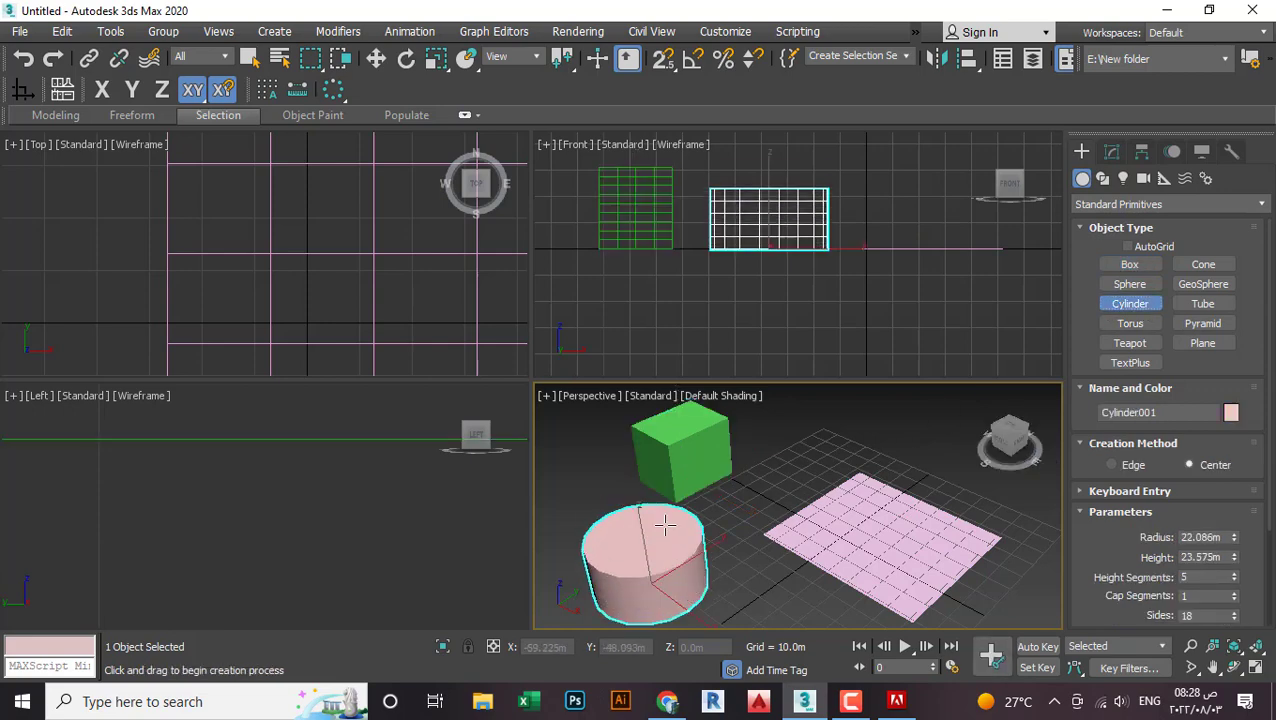
{"action": "left_click", "coordinate": [659, 501]}
{"action": "scroll", "coordinate": [801, 490], "scroll_direction": "down", "scroll_amount": 3}
{"action": "middle_click_drag", "start_coordinate": [812, 486], "coordinate": [790, 543]}
{"action": "left_click", "coordinate": [377, 60]}
Step: Examine the box, cylinder and plane together in the Perspective viewport, selecting individual objects and clearing the selection
{"action": "left_click", "coordinate": [901, 512]}
{"action": "scroll", "coordinate": [790, 543], "scroll_direction": "up", "scroll_amount": 4}
{"action": "left_click", "coordinate": [808, 474]}
{"action": "middle_click_drag", "start_coordinate": [801, 499], "coordinate": [797, 425]}
{"action": "scroll", "coordinate": [797, 430], "scroll_direction": "down", "scroll_amount": 5}
{"action": "middle_click_drag", "start_coordinate": [812, 478], "coordinate": [730, 510], "text": "alt"}
{"action": "scroll", "coordinate": [769, 510], "scroll_direction": "up", "scroll_amount": 4}
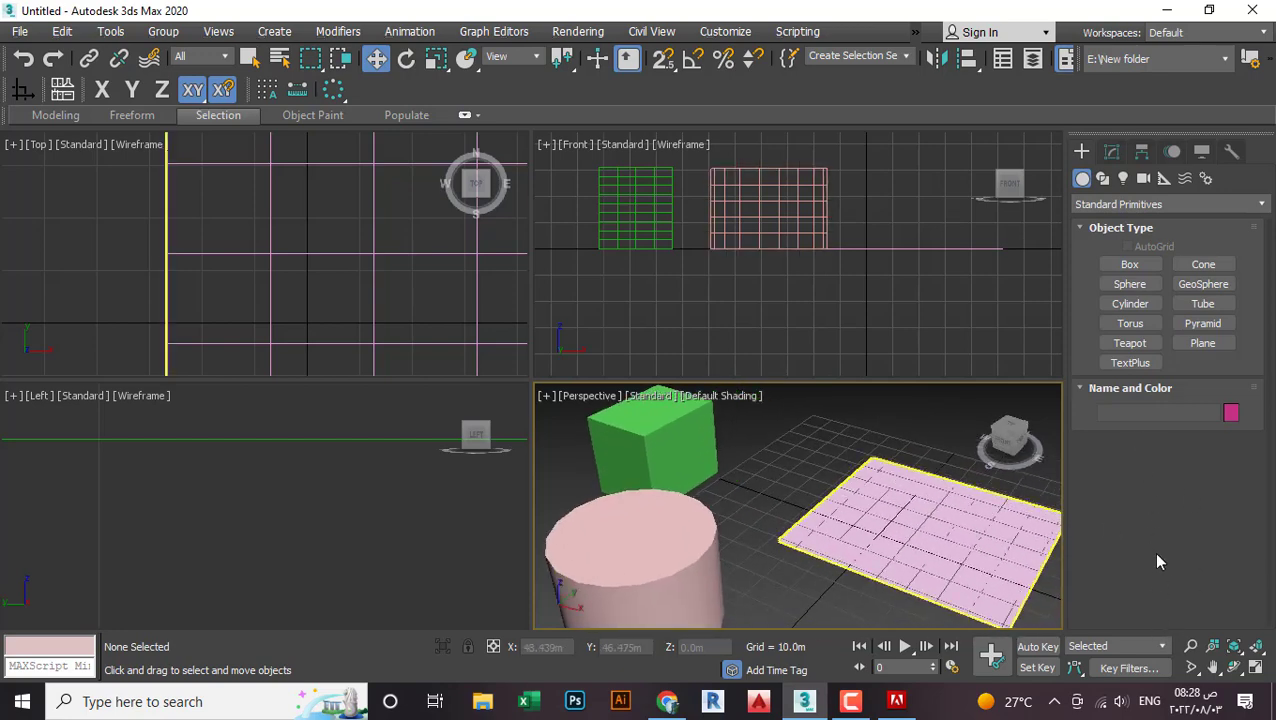
{"action": "scroll", "coordinate": [860, 501], "scroll_direction": "down", "scroll_amount": 4}
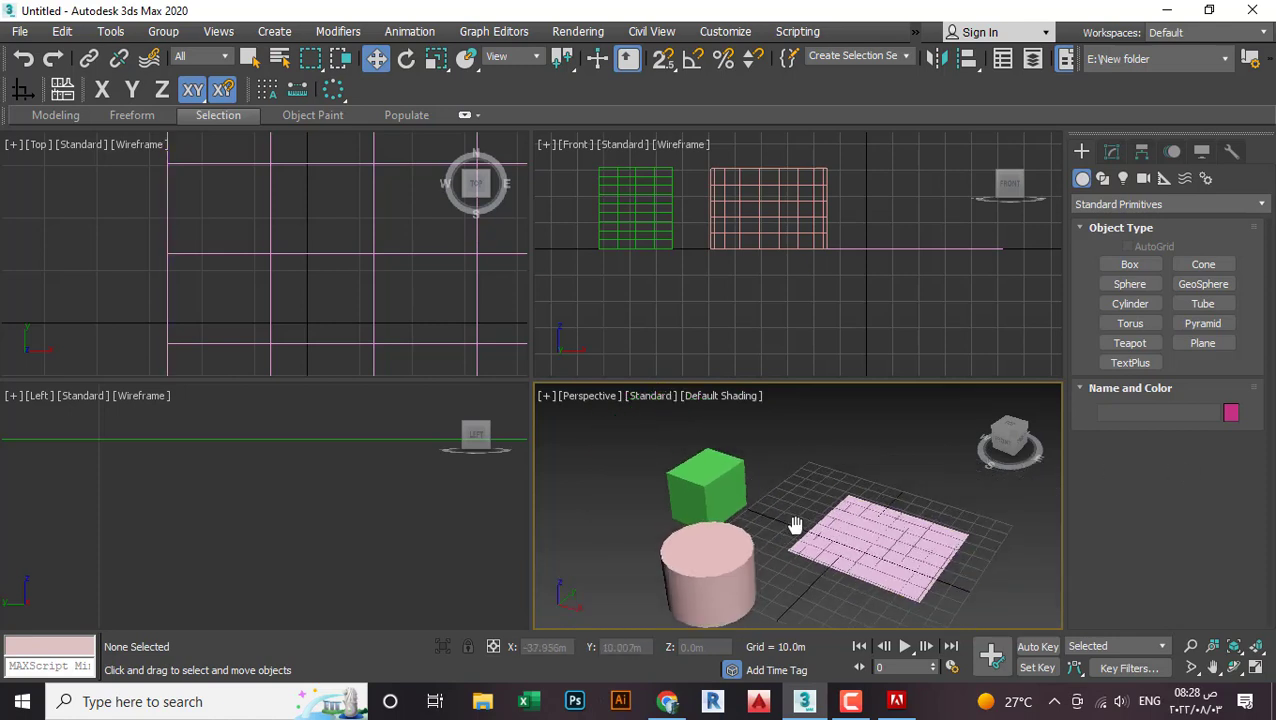
{"action": "left_click", "coordinate": [738, 503]}
{"action": "middle_click_drag", "start_coordinate": [754, 512], "coordinate": [761, 476]}
{"action": "left_click", "coordinate": [702, 528]}
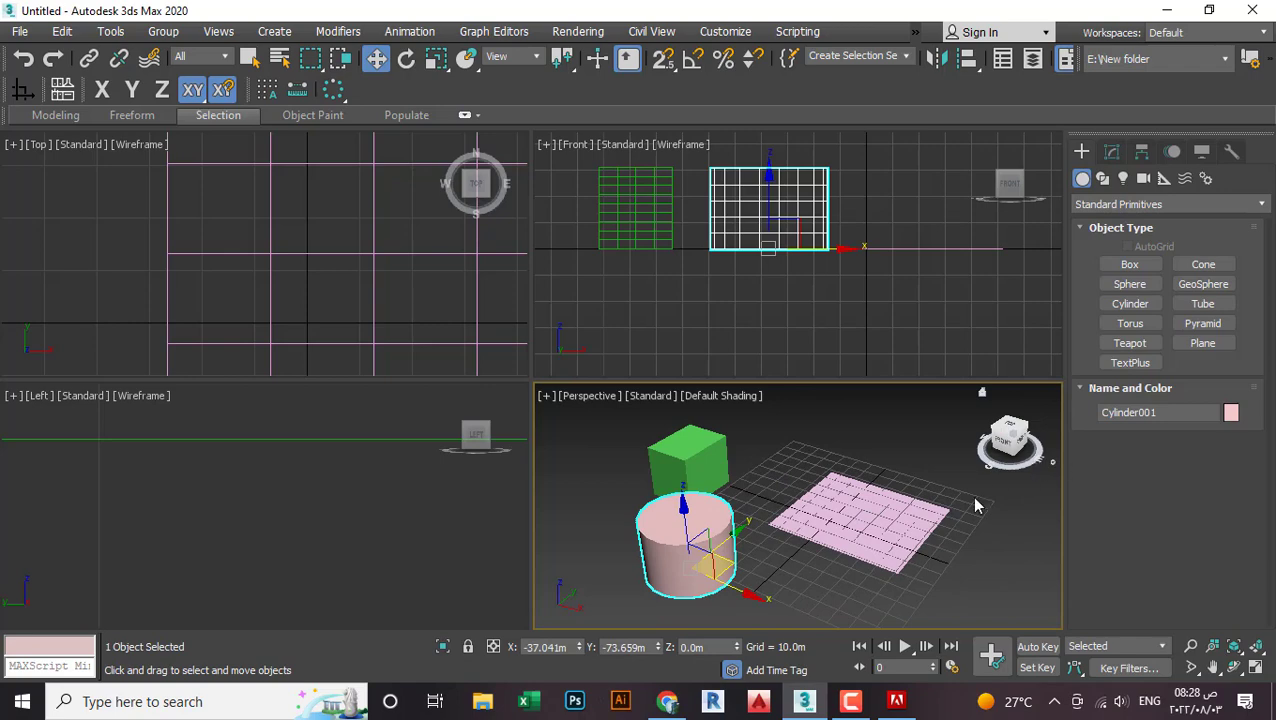
{"action": "left_click", "coordinate": [944, 494]}
Step: Select the box and show its creation parameters for modification
{"action": "left_click", "coordinate": [688, 458]}
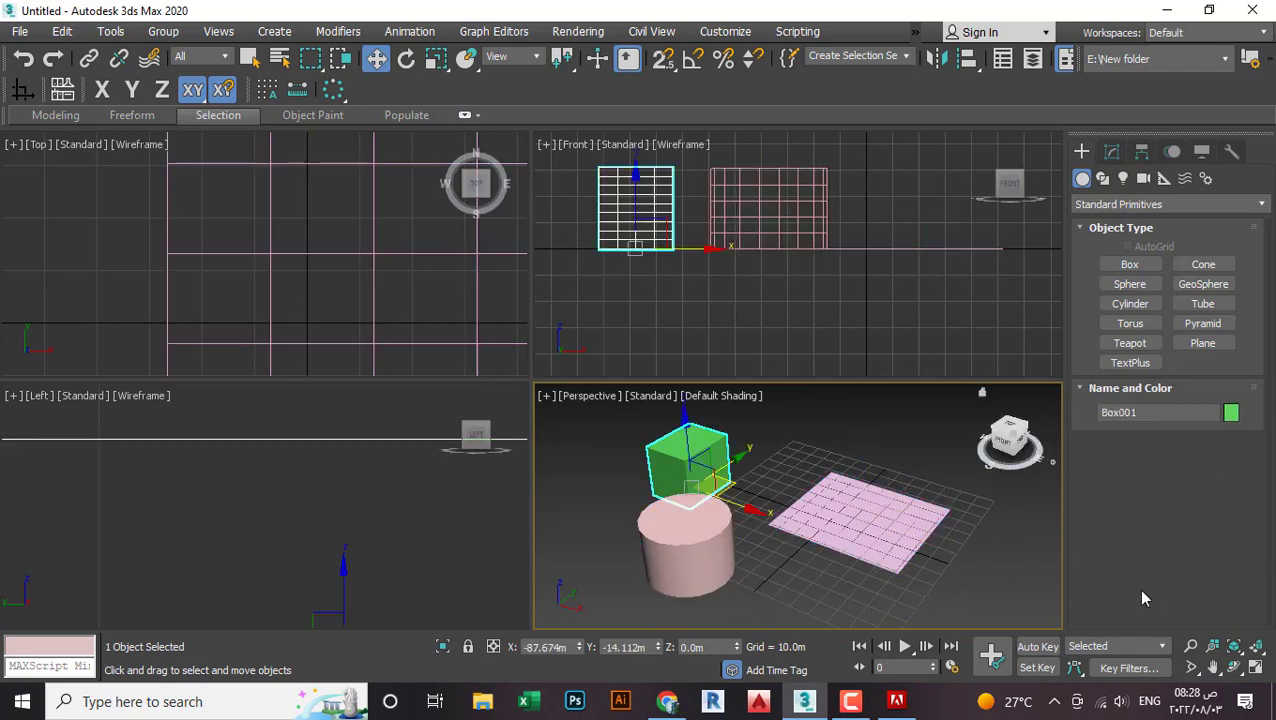
{"action": "middle_click_drag", "start_coordinate": [849, 480], "coordinate": [760, 505], "text": "alt"}
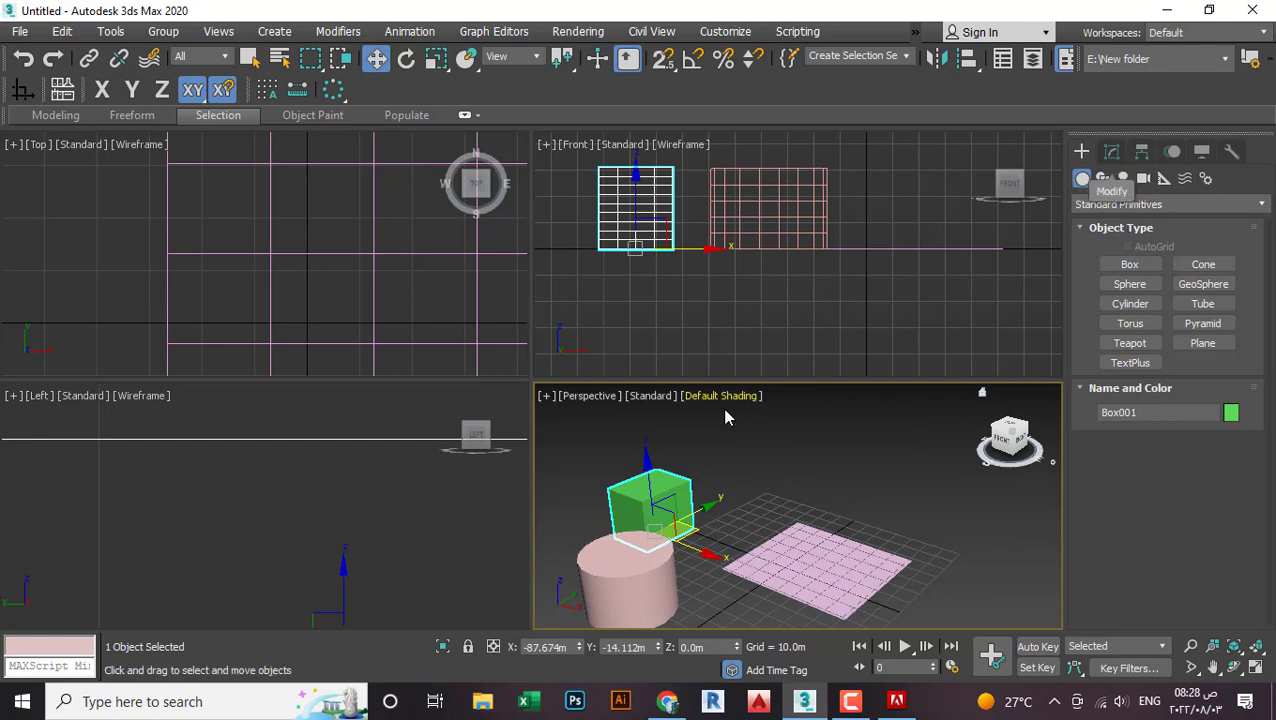
{"action": "scroll", "coordinate": [666, 501], "scroll_direction": "up", "scroll_amount": 5}
{"action": "left_click", "coordinate": [1112, 155]}
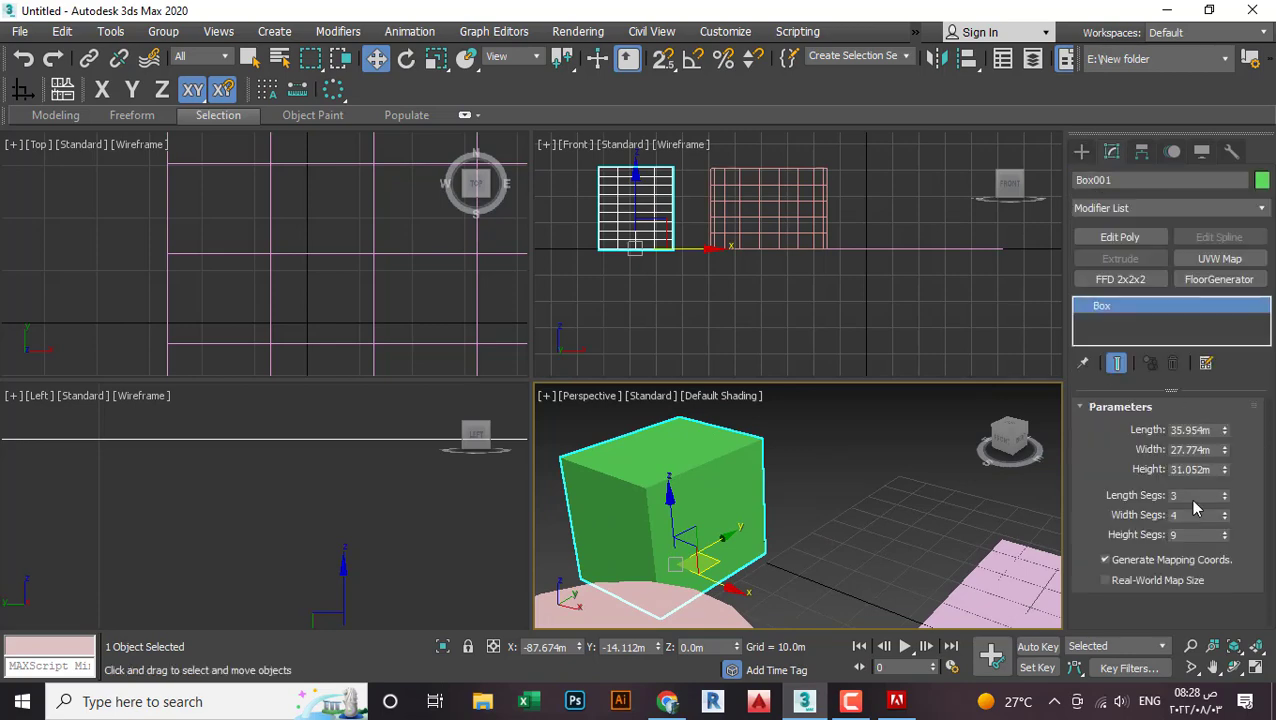
{"action": "middle_click_drag", "start_coordinate": [706, 616], "coordinate": [720, 498]}
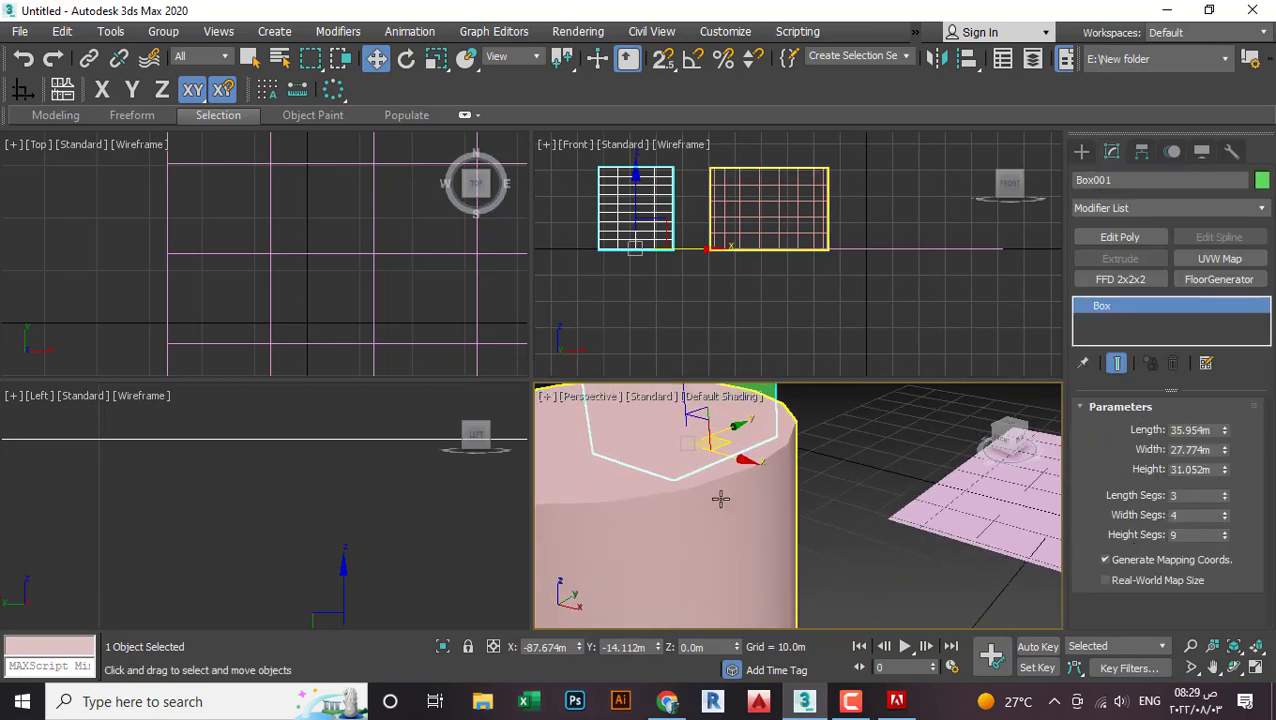
Step: Review the modifiable parameters of the cylinder and the plane, selecting each in turn
{"action": "left_click", "coordinate": [720, 498]}
{"action": "scroll", "coordinate": [649, 524], "scroll_direction": "down", "scroll_amount": 5}
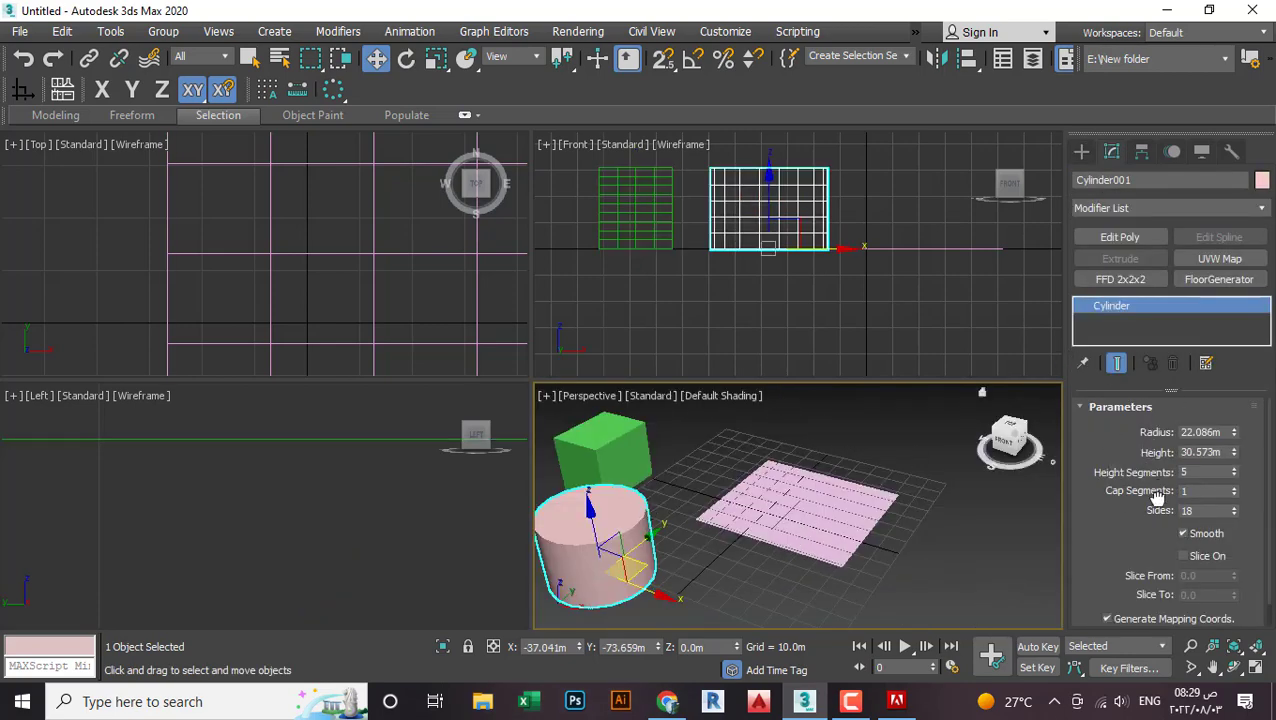
{"action": "scroll", "coordinate": [1158, 495], "scroll_direction": "down", "scroll_amount": 1}
{"action": "scroll", "coordinate": [1154, 513], "scroll_direction": "up", "scroll_amount": 1}
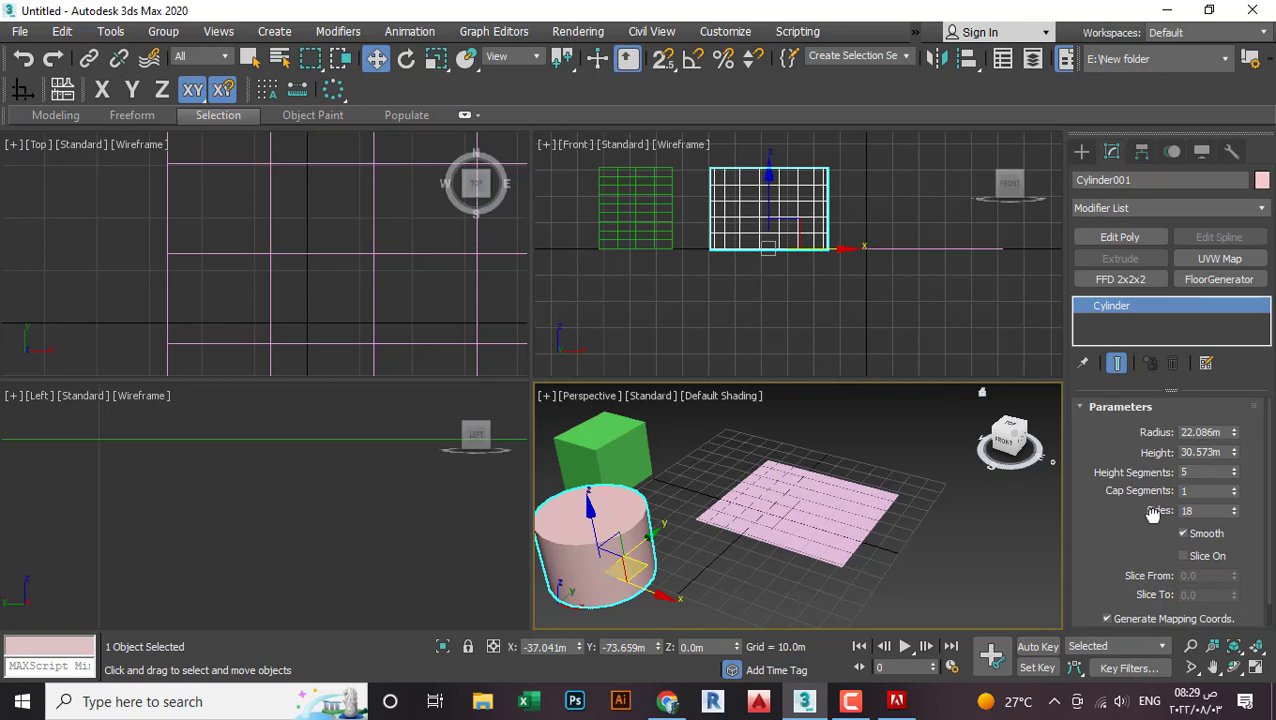
{"action": "left_click", "coordinate": [822, 530]}
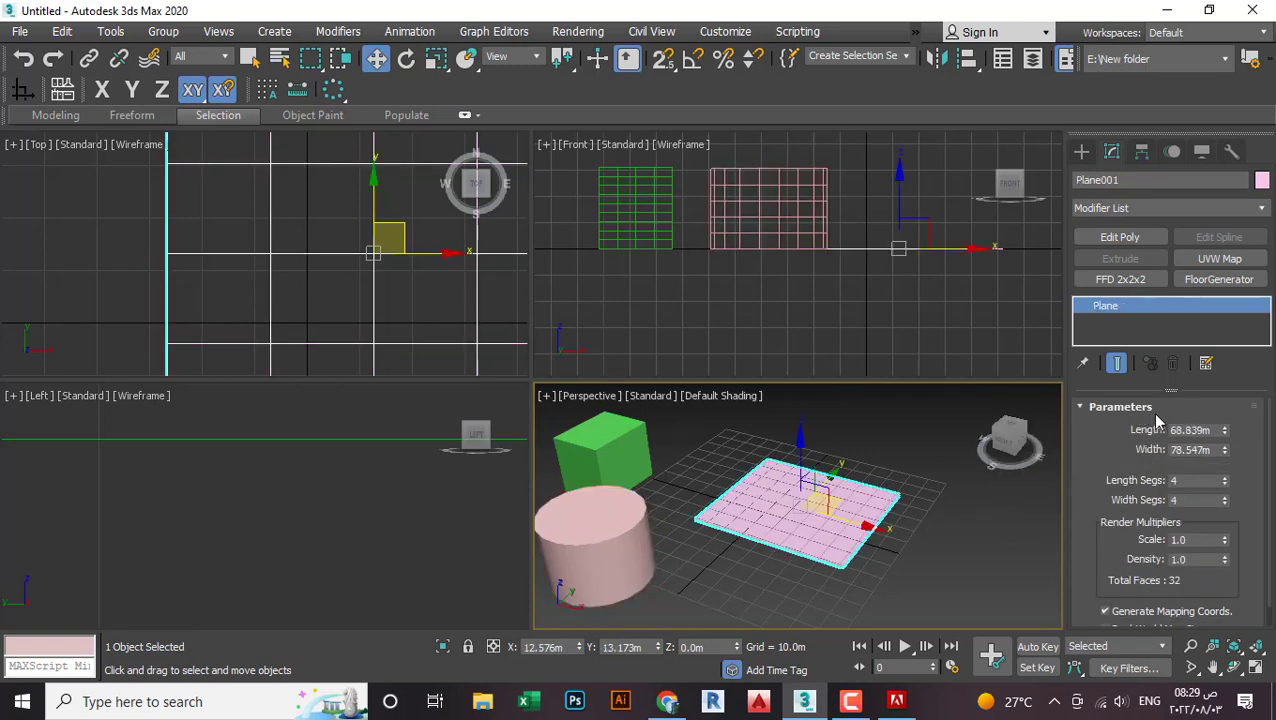
{"action": "scroll", "coordinate": [1170, 420], "scroll_direction": "down", "scroll_amount": 1}
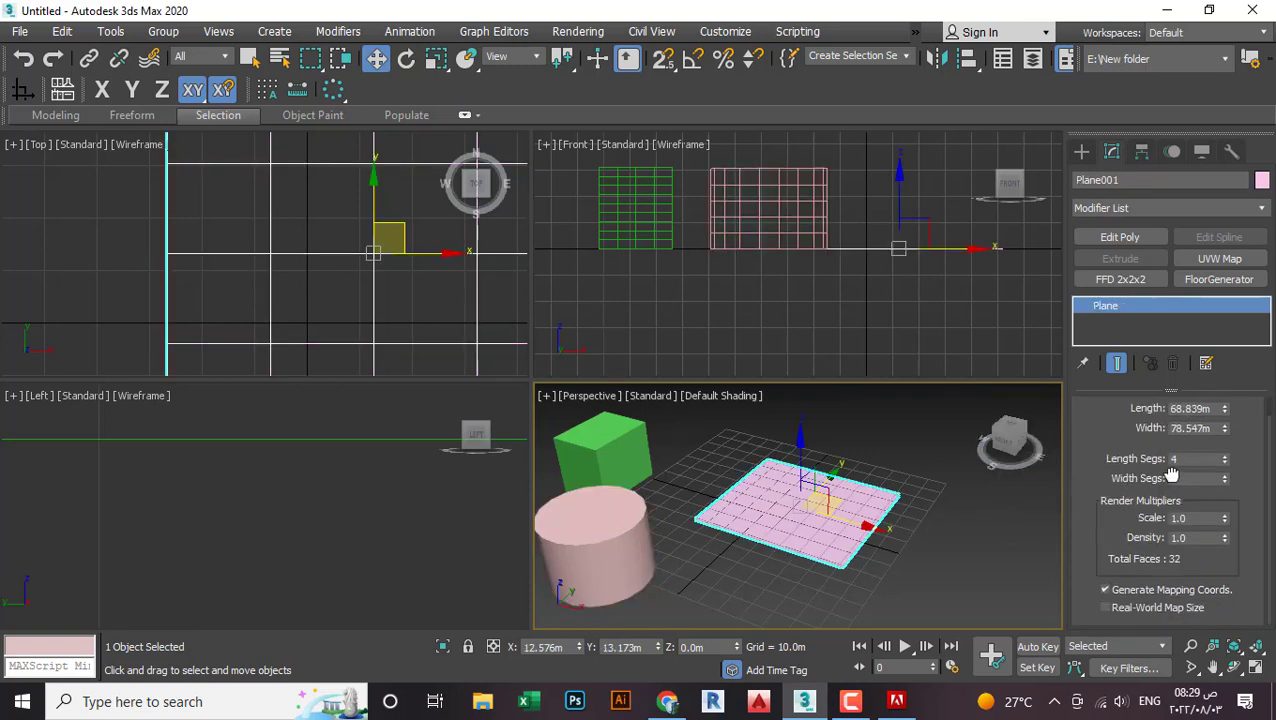